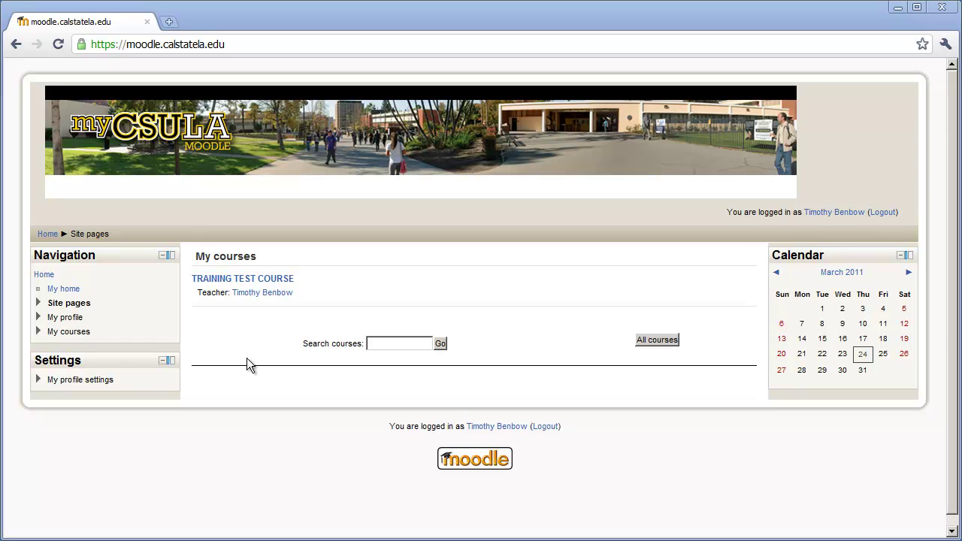
View your own profile and open it for editing
{"action": "left_click", "coordinate": [38, 319]}
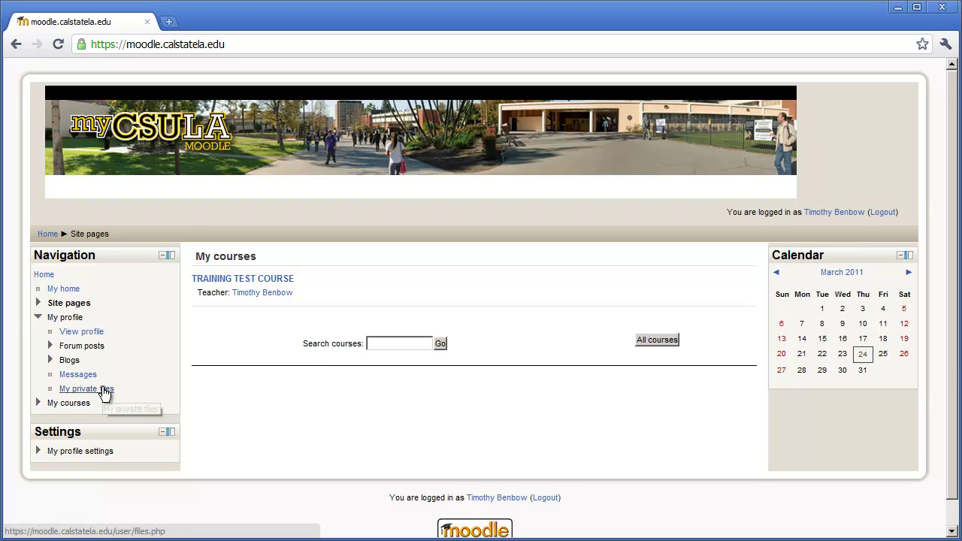
{"action": "left_click", "coordinate": [91, 335]}
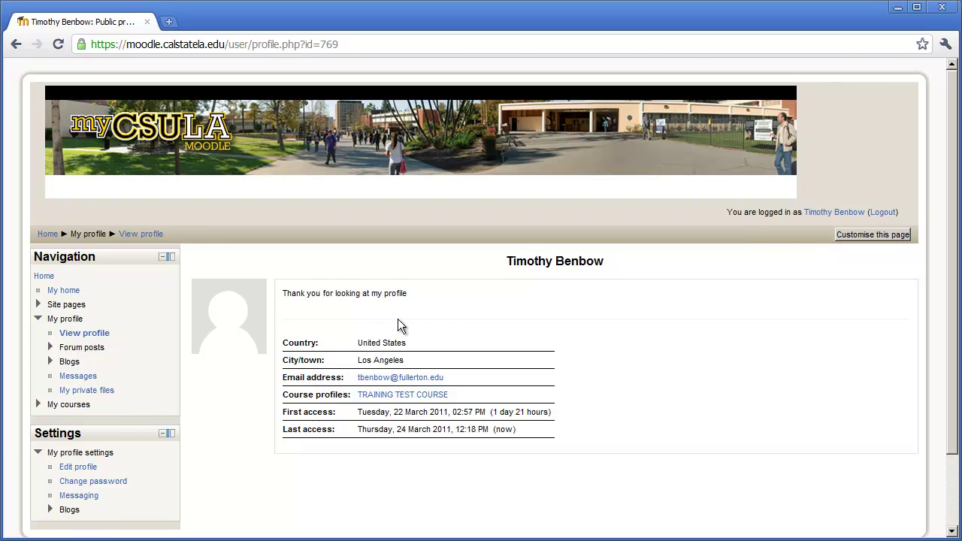
{"action": "left_click", "coordinate": [81, 467]}
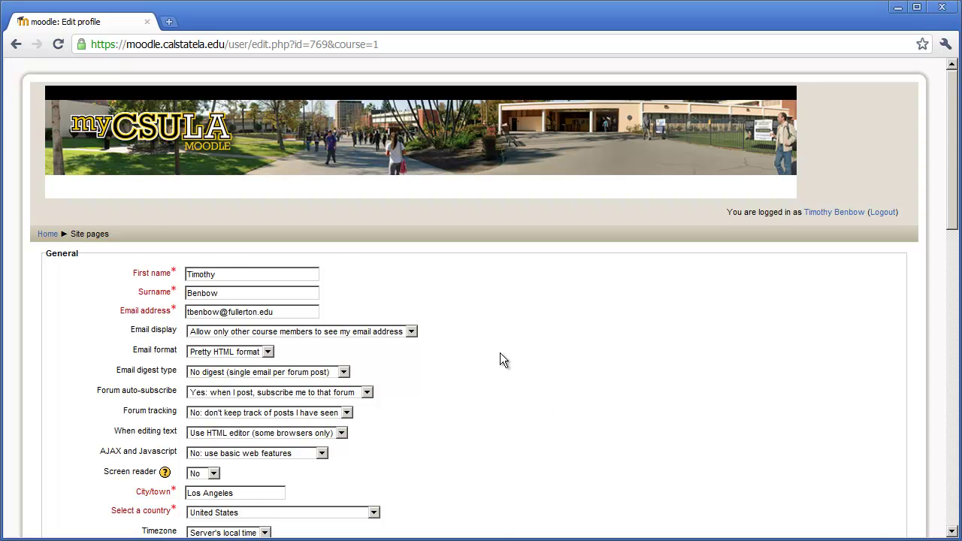
Review the profile form's general settings, description editor and format choices, user picture, interests and optional contact fields
{"action": "scroll", "coordinate": [497, 350], "scroll_direction": "down", "scroll_amount": 1}
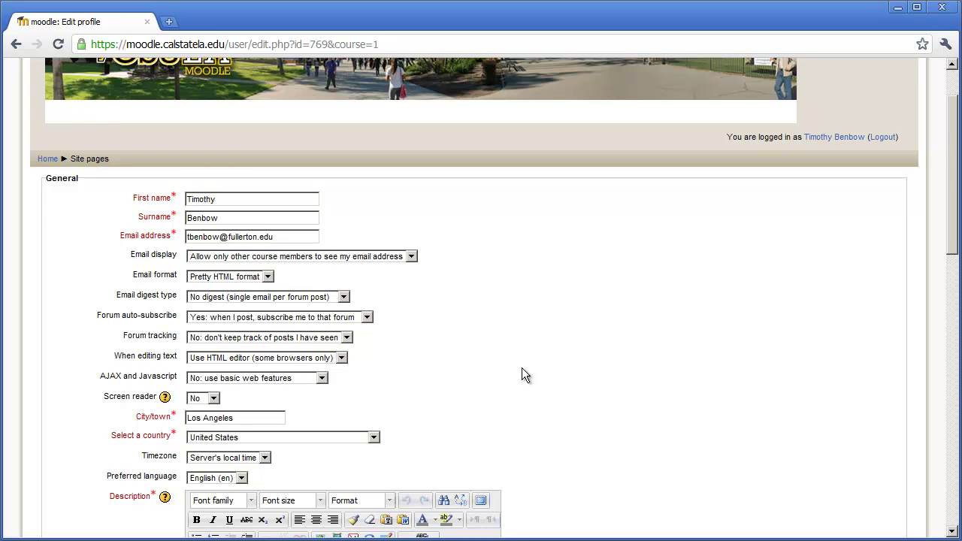
{"action": "scroll", "coordinate": [522, 369], "scroll_direction": "down", "scroll_amount": 2}
{"action": "scroll", "coordinate": [522, 368], "scroll_direction": "down", "scroll_amount": 1}
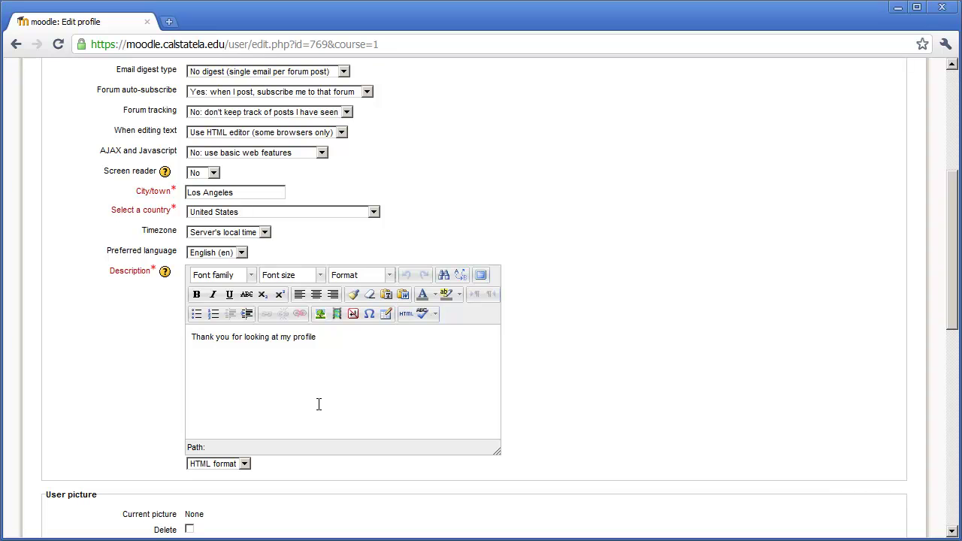
{"action": "left_click", "coordinate": [390, 275]}
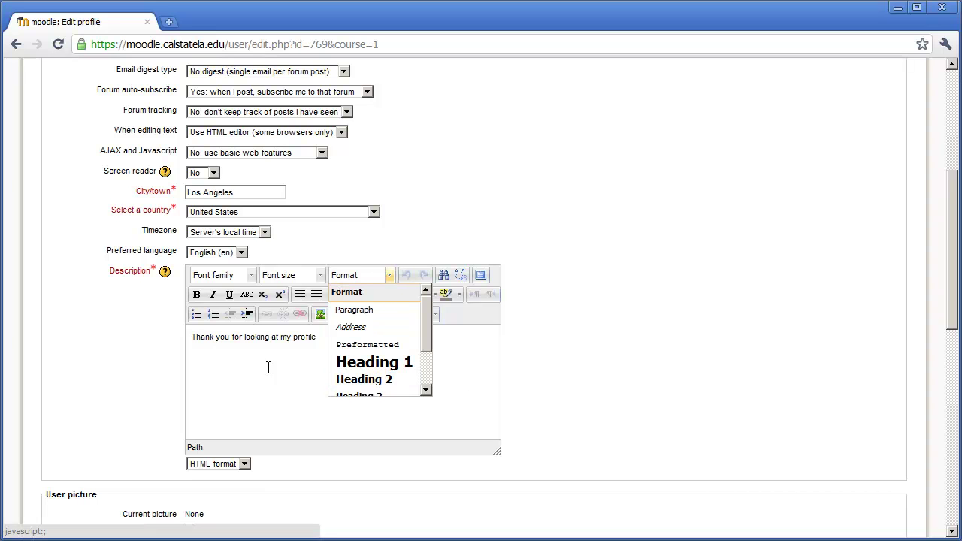
{"action": "left_click", "coordinate": [250, 386]}
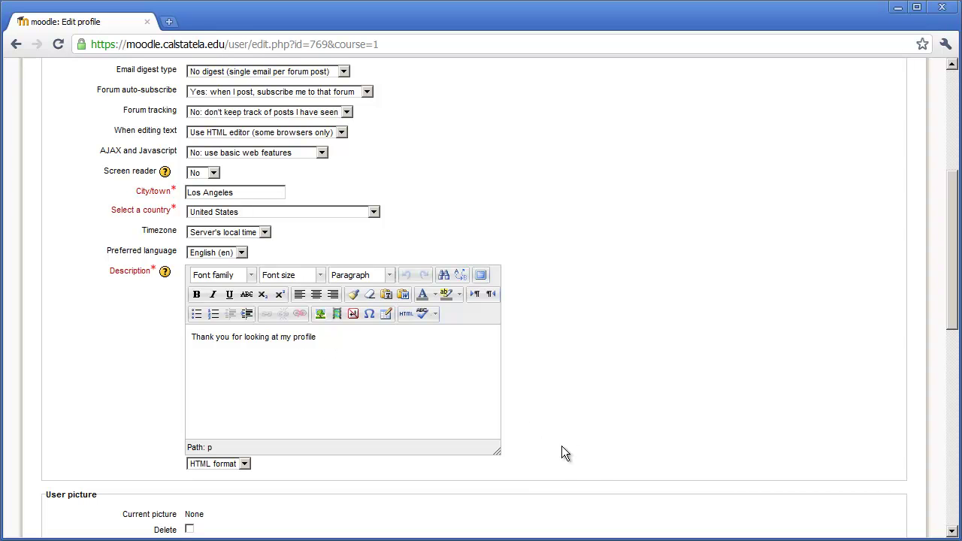
{"action": "scroll", "coordinate": [562, 446], "scroll_direction": "down", "scroll_amount": 4}
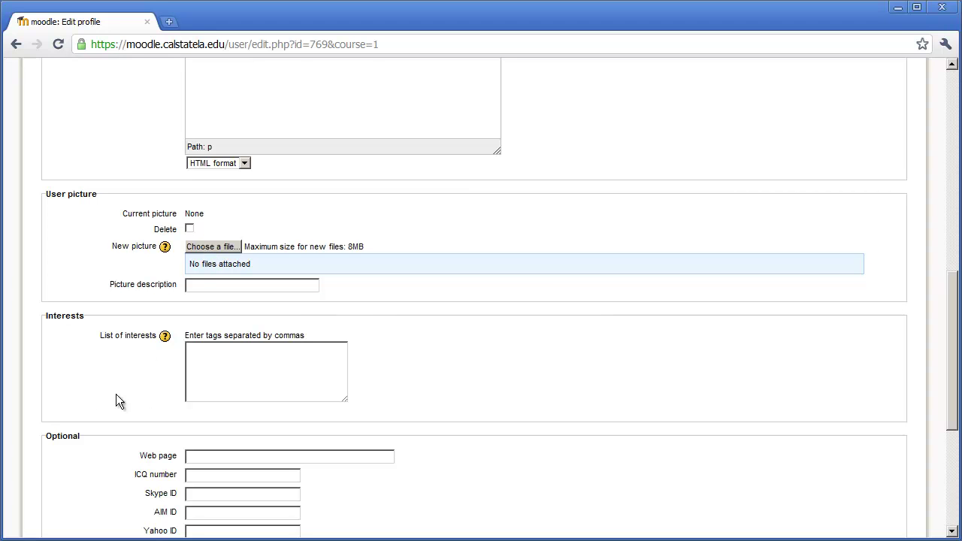
{"action": "scroll", "coordinate": [328, 411], "scroll_direction": "down", "scroll_amount": 5}
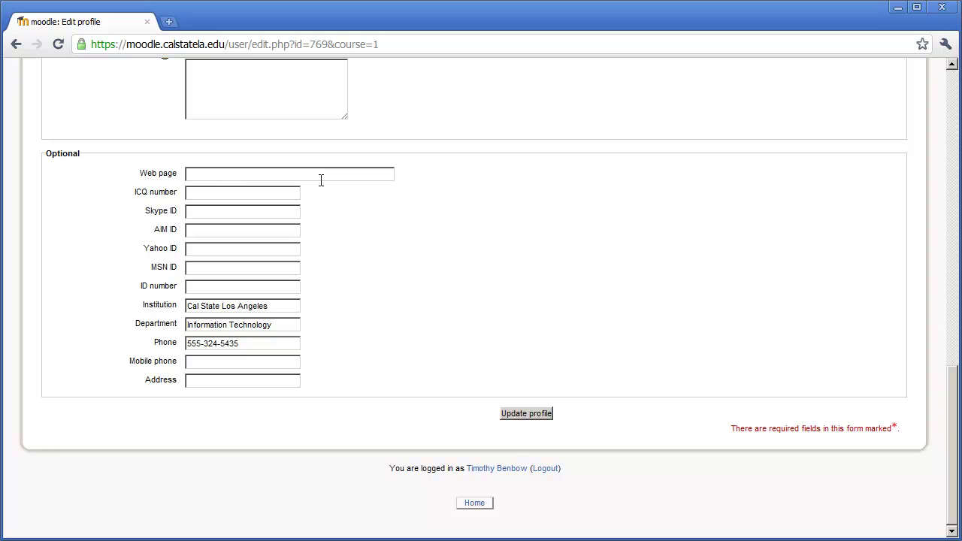
Save the profile form with its existing entries and check the description text on the profile page
{"action": "left_click", "coordinate": [189, 214]}
{"action": "scroll", "coordinate": [200, 412], "scroll_direction": "up", "scroll_amount": 7}
{"action": "scroll", "coordinate": [200, 418], "scroll_direction": "up", "scroll_amount": 2}
{"action": "scroll", "coordinate": [200, 418], "scroll_direction": "down", "scroll_amount": 9}
{"action": "left_click", "coordinate": [527, 413]}
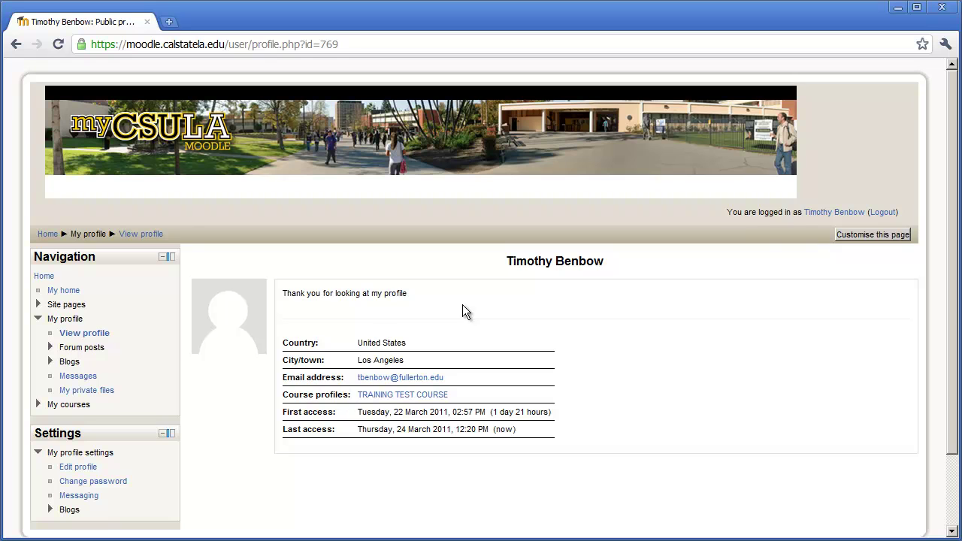
{"action": "left_click_drag", "start_coordinate": [283, 293], "coordinate": [420, 289]}
{"action": "left_click", "coordinate": [421, 290]}
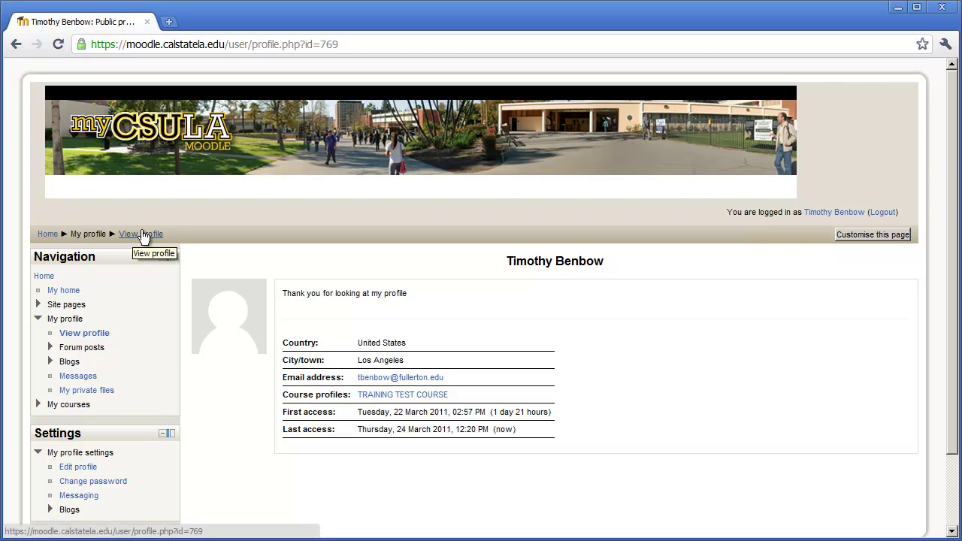
Return to the site home page, open TRAINING TEST COURSE and leave its navigation entries expanded
{"action": "left_click", "coordinate": [42, 237]}
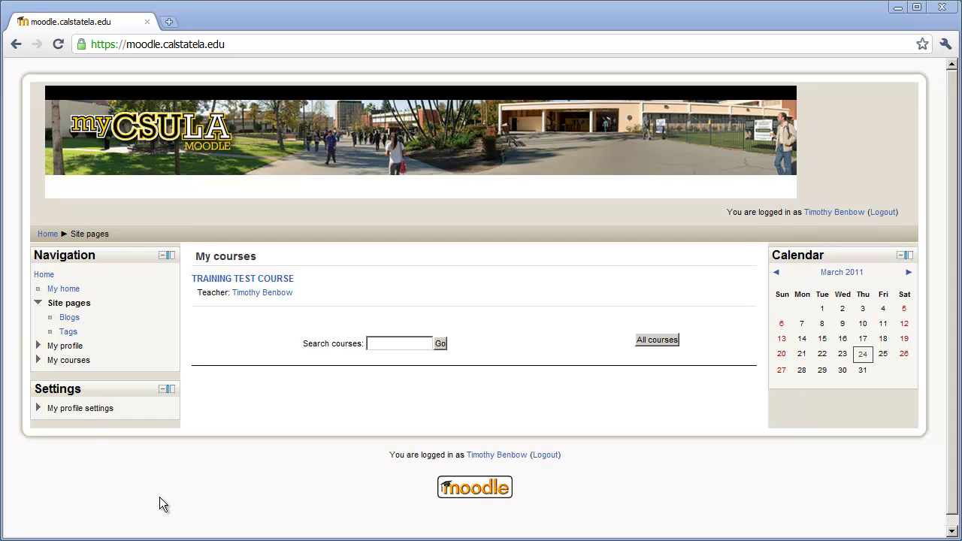
{"action": "left_click", "coordinate": [255, 281]}
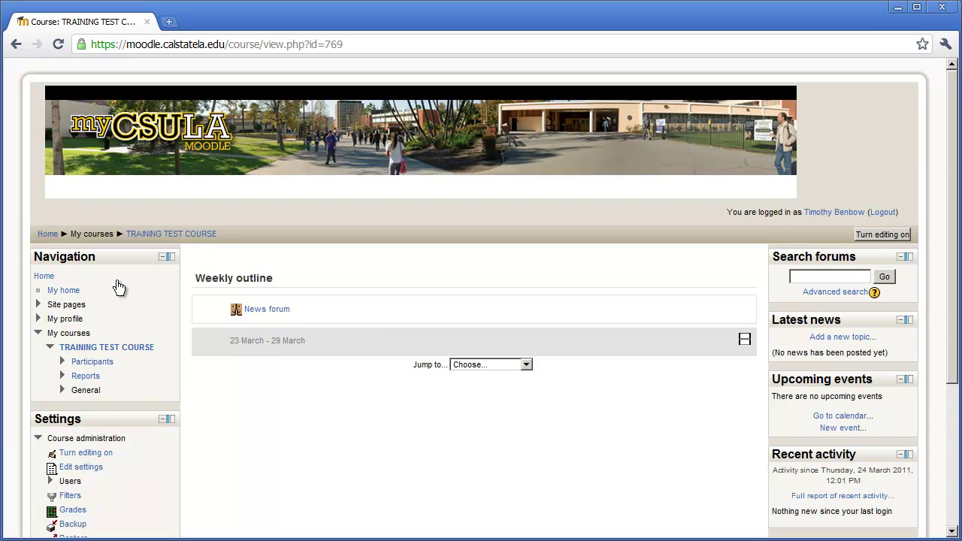
{"action": "left_click", "coordinate": [50, 350]}
{"action": "left_click", "coordinate": [51, 352]}
{"action": "left_click", "coordinate": [50, 350]}
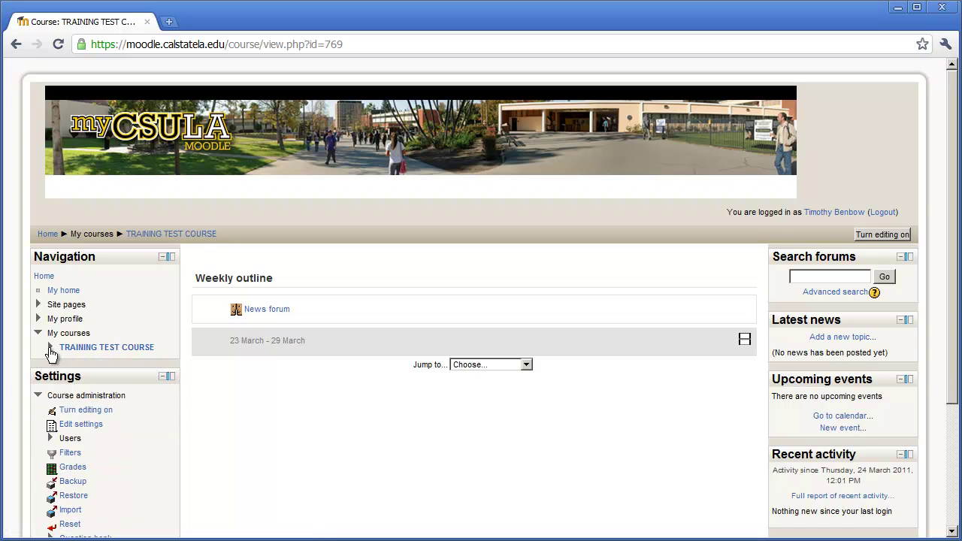
{"action": "left_click", "coordinate": [50, 351]}
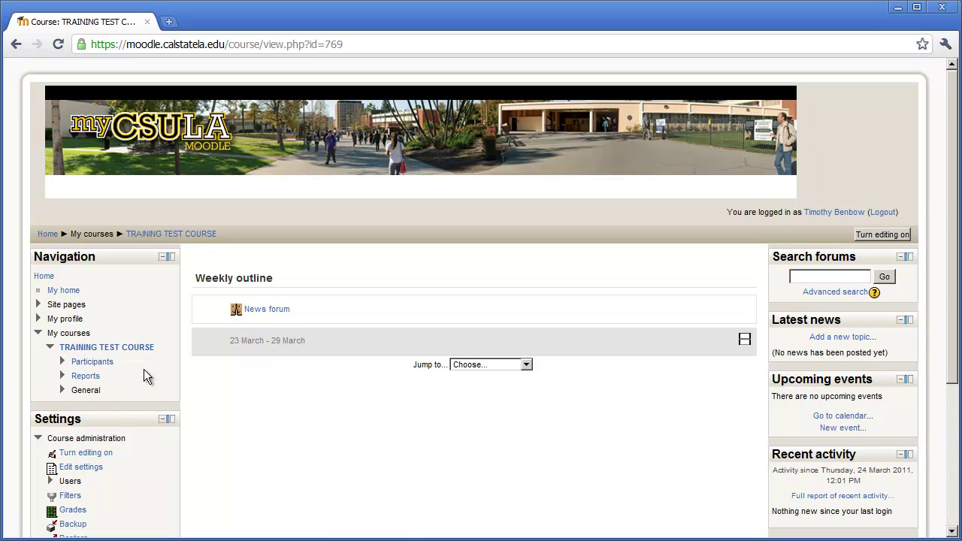
Open the course settings for editing and enter the course summary "This is a simple course description"
{"action": "scroll", "coordinate": [143, 369], "scroll_direction": "down", "scroll_amount": 5}
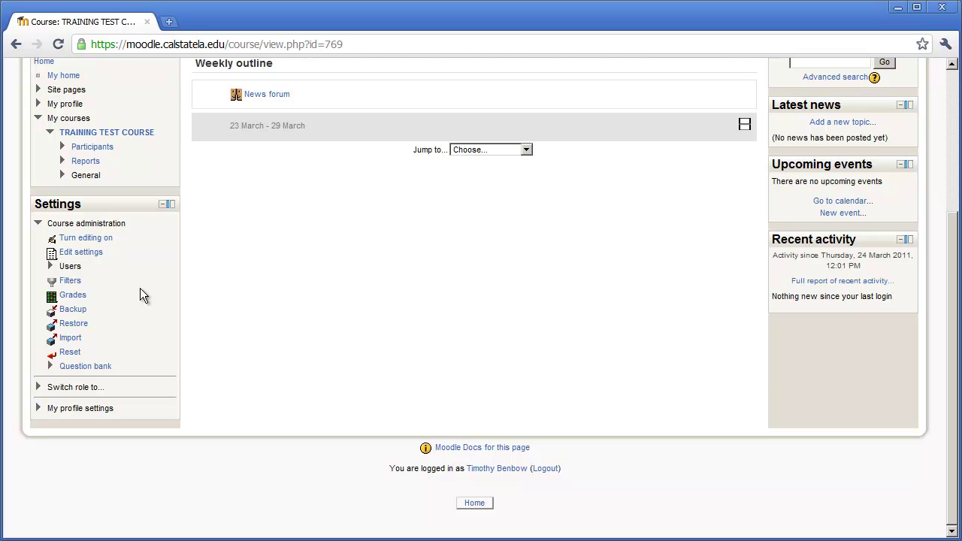
{"action": "left_click", "coordinate": [92, 254]}
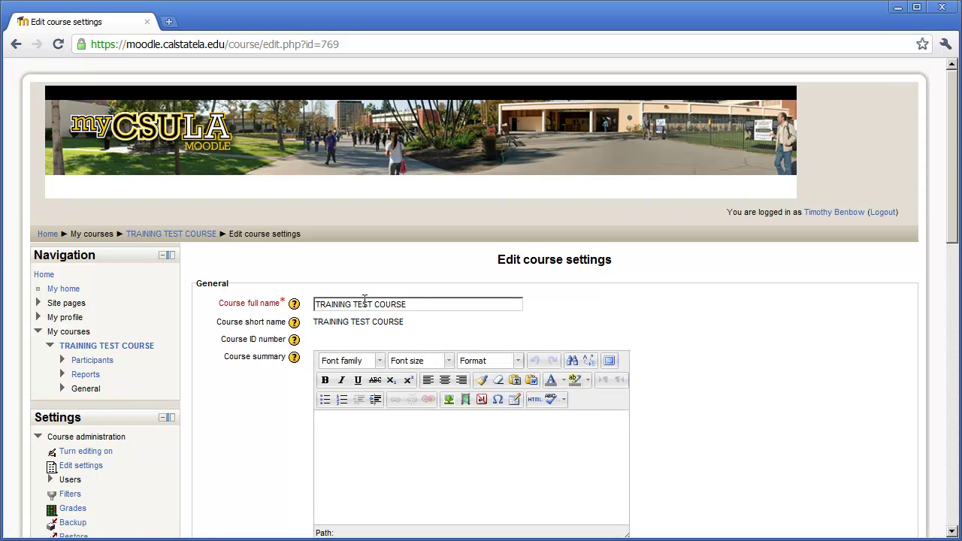
{"action": "scroll", "coordinate": [437, 408], "scroll_direction": "down", "scroll_amount": 1}
{"action": "scroll", "coordinate": [437, 407], "scroll_direction": "down", "scroll_amount": 1}
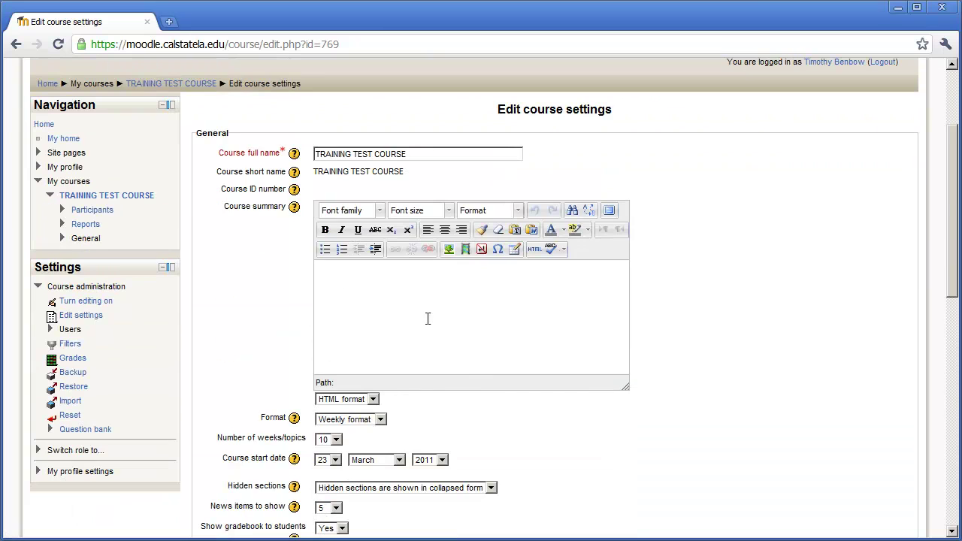
{"action": "left_click", "coordinate": [371, 294]}
{"action": "type", "text": "This is a simple co"}
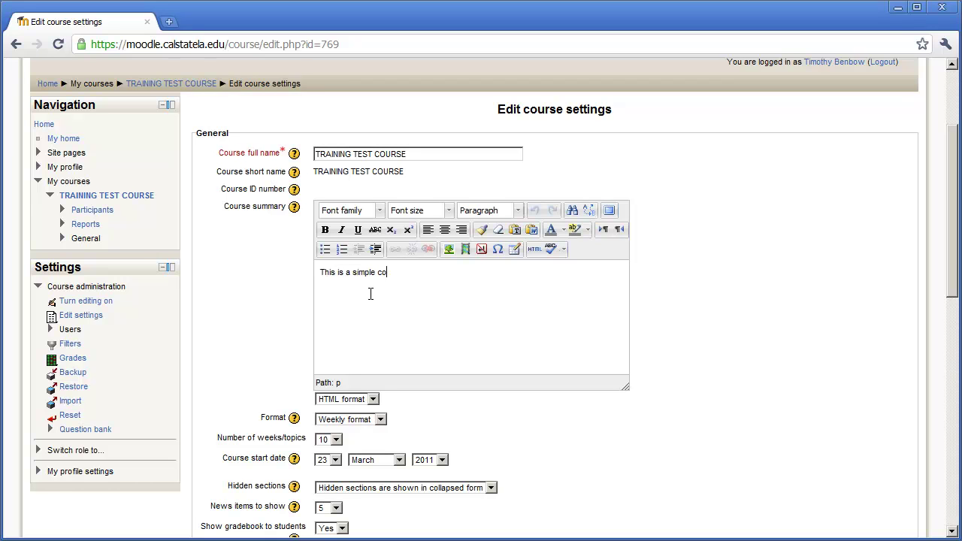
{"action": "type", "text": "urse description"}
Set the course format to Topics format and save the course settings
{"action": "left_click", "coordinate": [351, 425]}
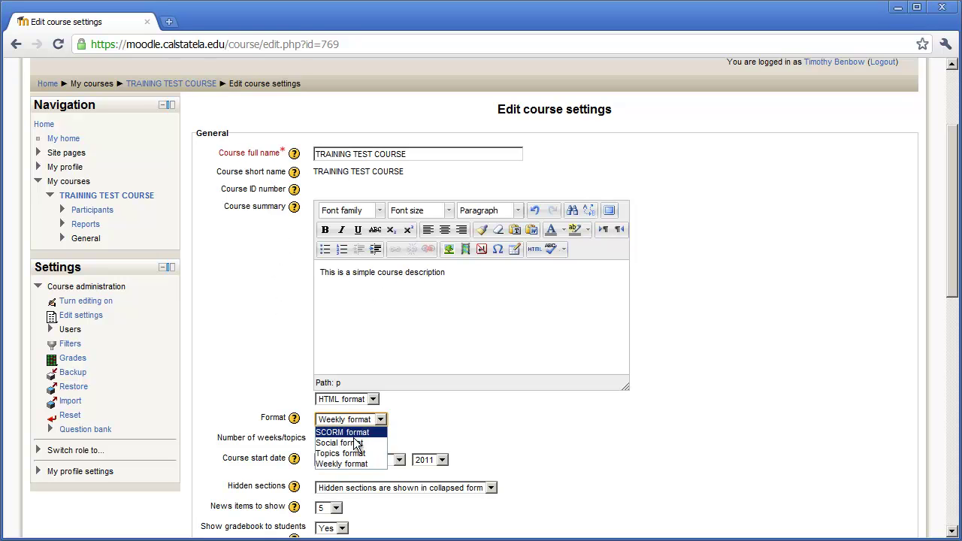
{"action": "left_click", "coordinate": [354, 451]}
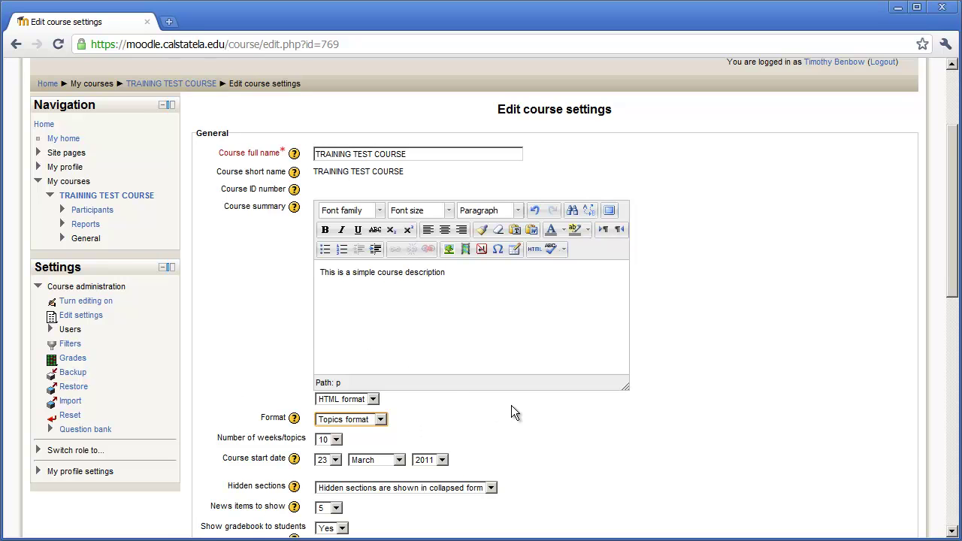
{"action": "scroll", "coordinate": [511, 413], "scroll_direction": "down", "scroll_amount": 9}
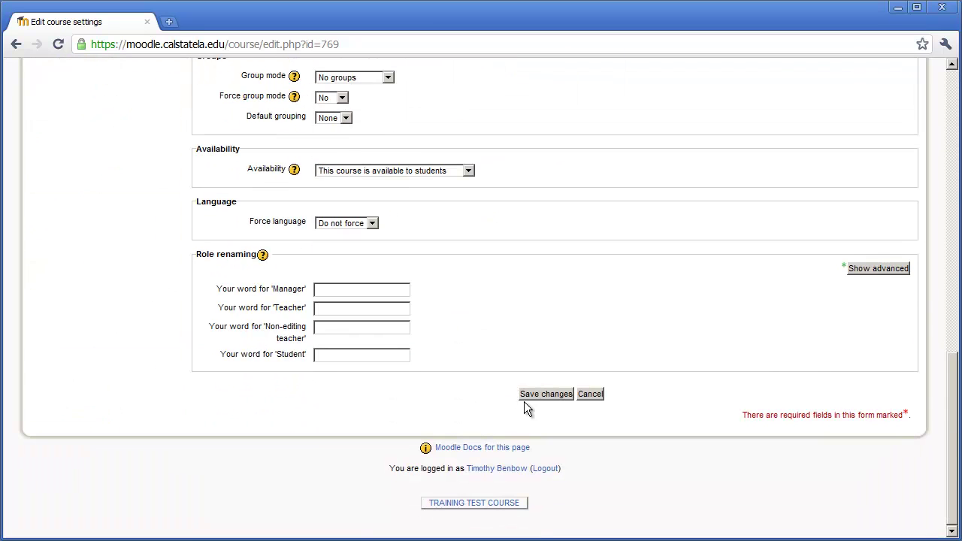
{"action": "left_click", "coordinate": [541, 394]}
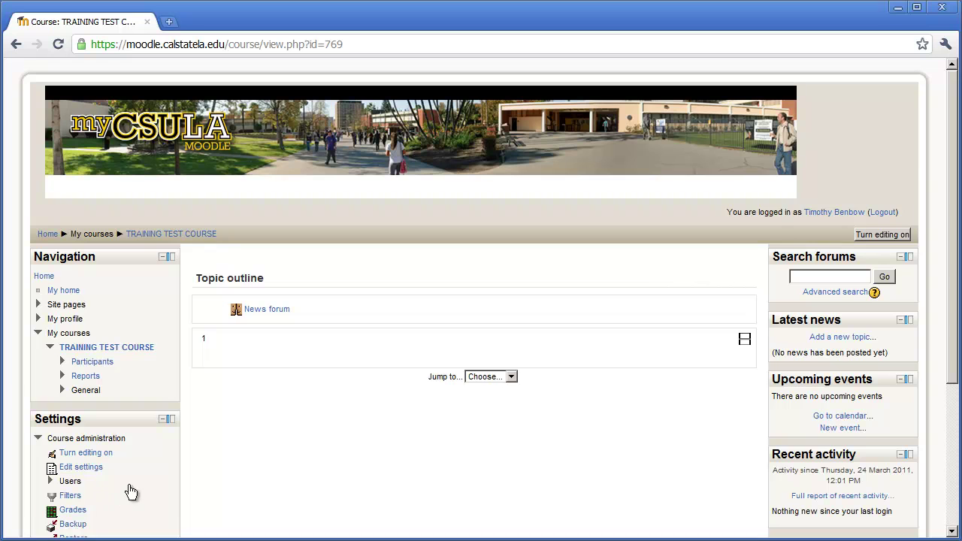
Reopen the course settings, set the course format to Weekly format and save the changes
{"action": "scroll", "coordinate": [115, 482], "scroll_direction": "down", "scroll_amount": 1}
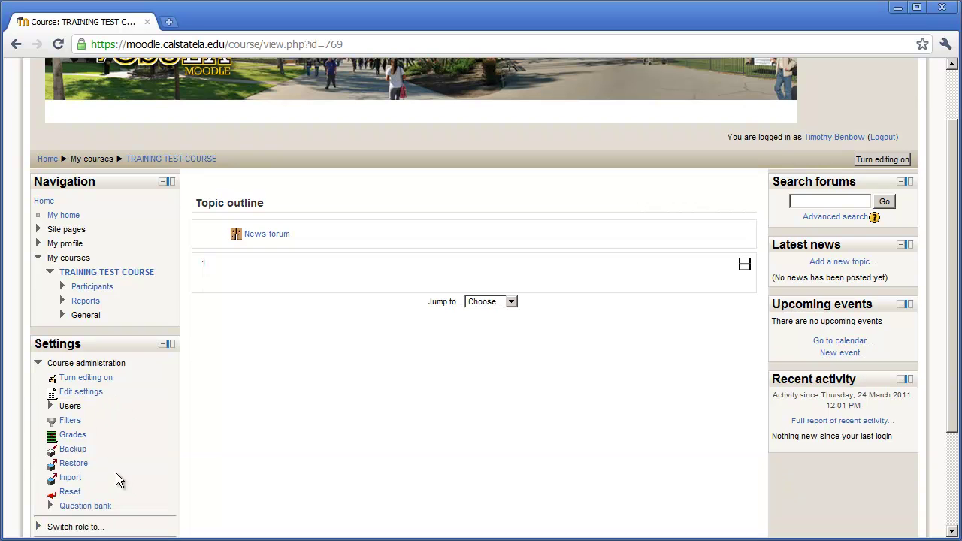
{"action": "left_click", "coordinate": [96, 394]}
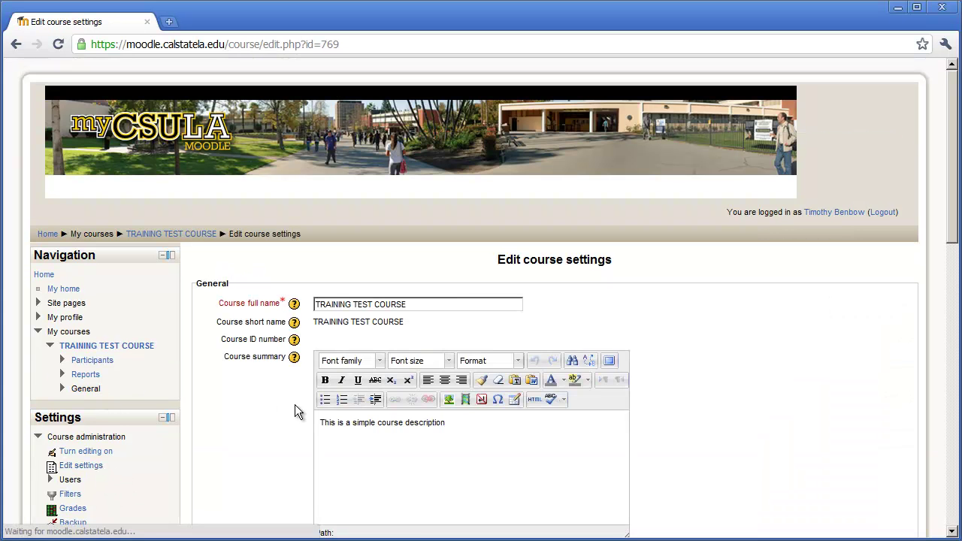
{"action": "scroll", "coordinate": [295, 406], "scroll_direction": "down", "scroll_amount": 3}
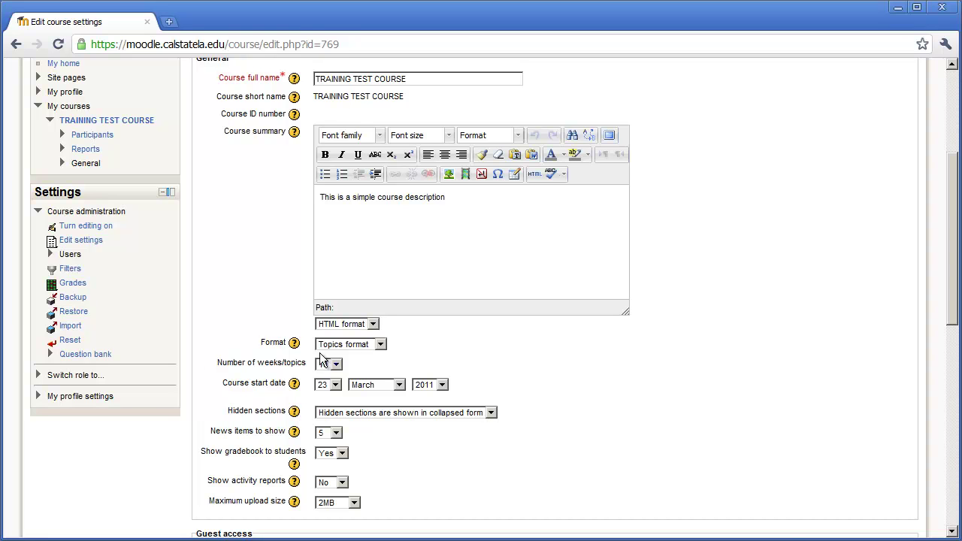
{"action": "left_click", "coordinate": [343, 345]}
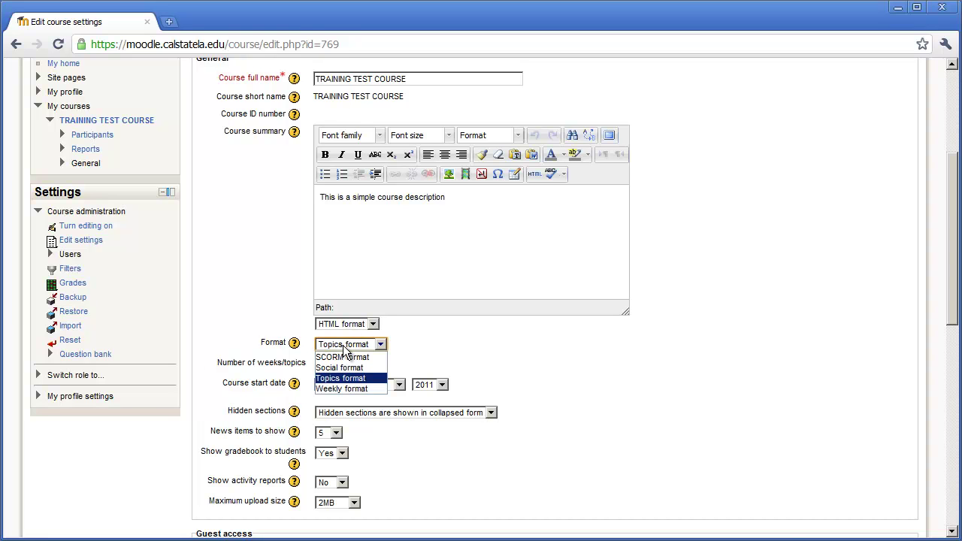
{"action": "left_click", "coordinate": [341, 390]}
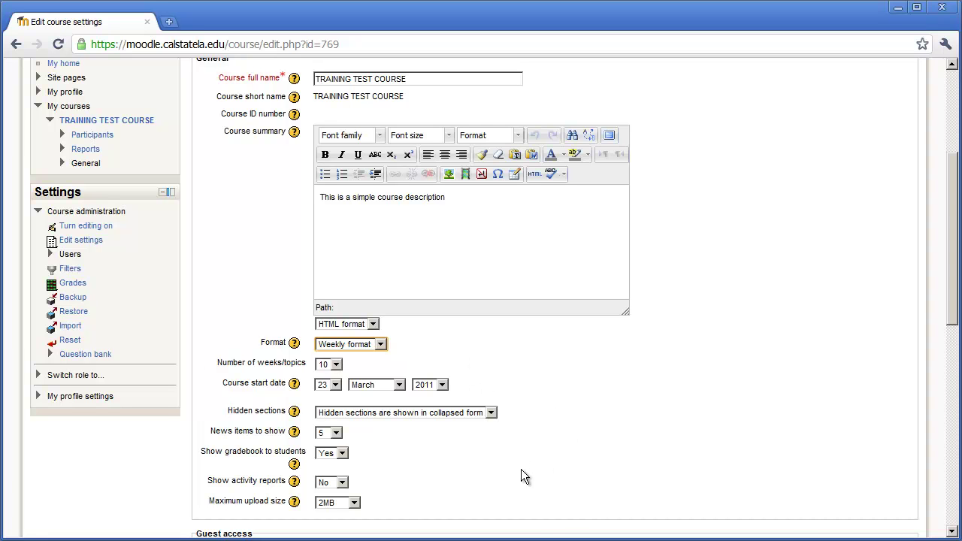
{"action": "scroll", "coordinate": [416, 443], "scroll_direction": "down", "scroll_amount": 8}
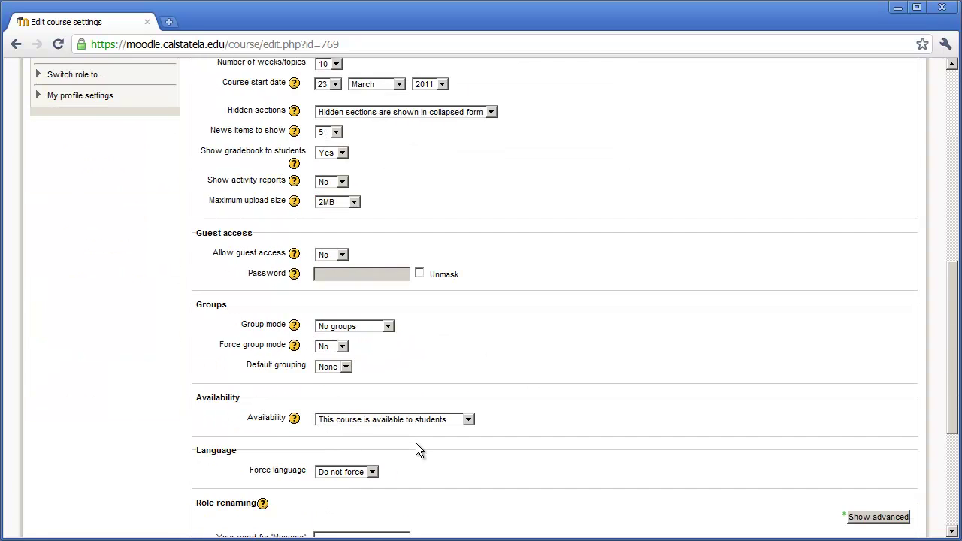
{"action": "left_click", "coordinate": [534, 394]}
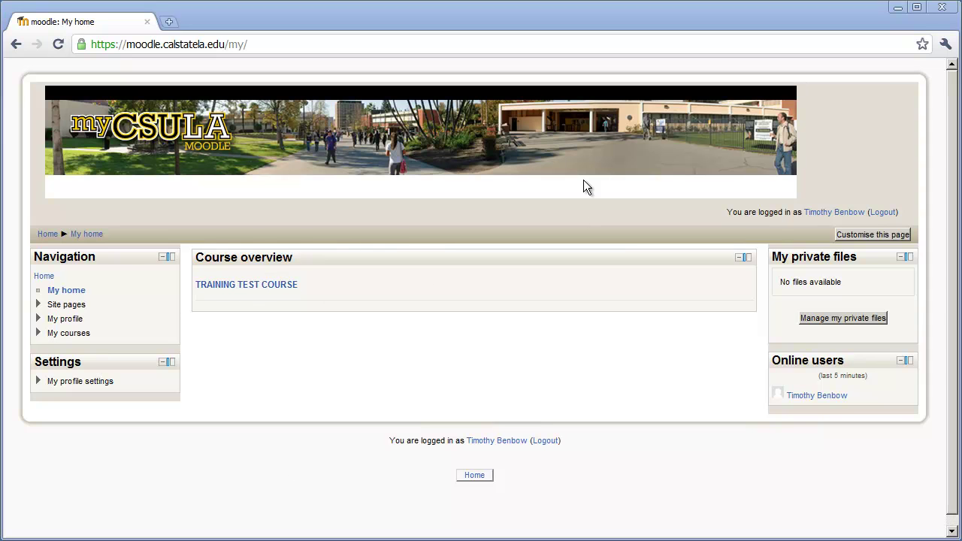
Open TRAINING TEST COURSE, edit its settings and set the course format to Topics format
{"action": "left_click", "coordinate": [259, 286]}
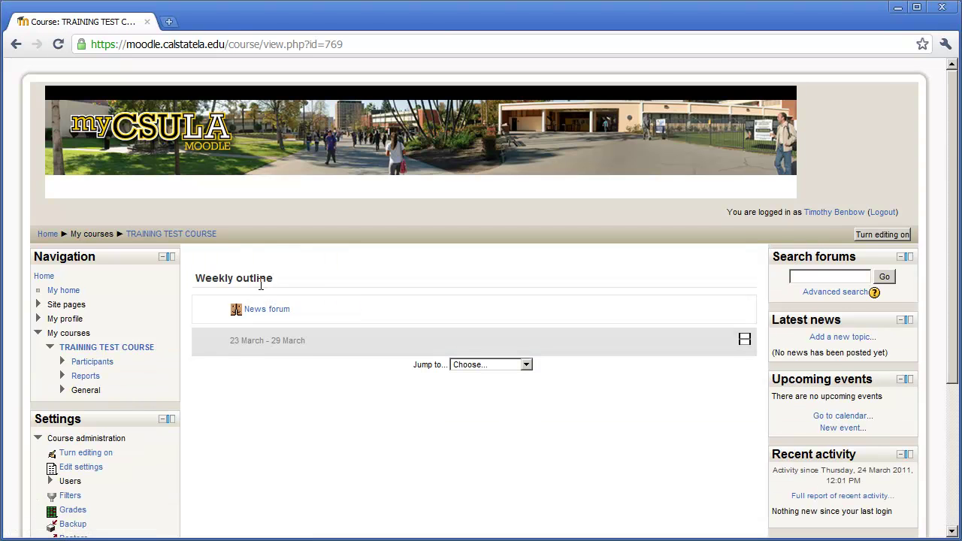
{"action": "scroll", "coordinate": [218, 334], "scroll_direction": "down", "scroll_amount": 3}
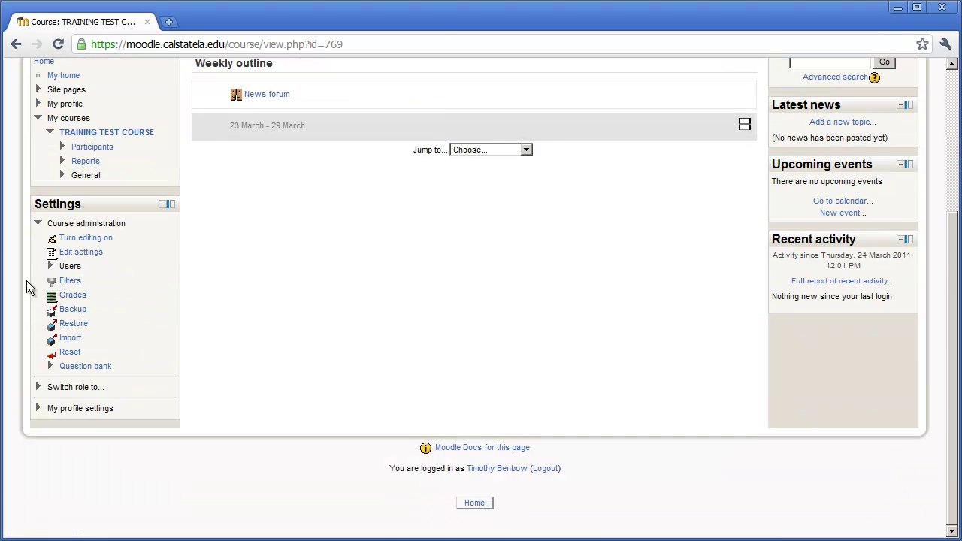
{"action": "left_click", "coordinate": [81, 254]}
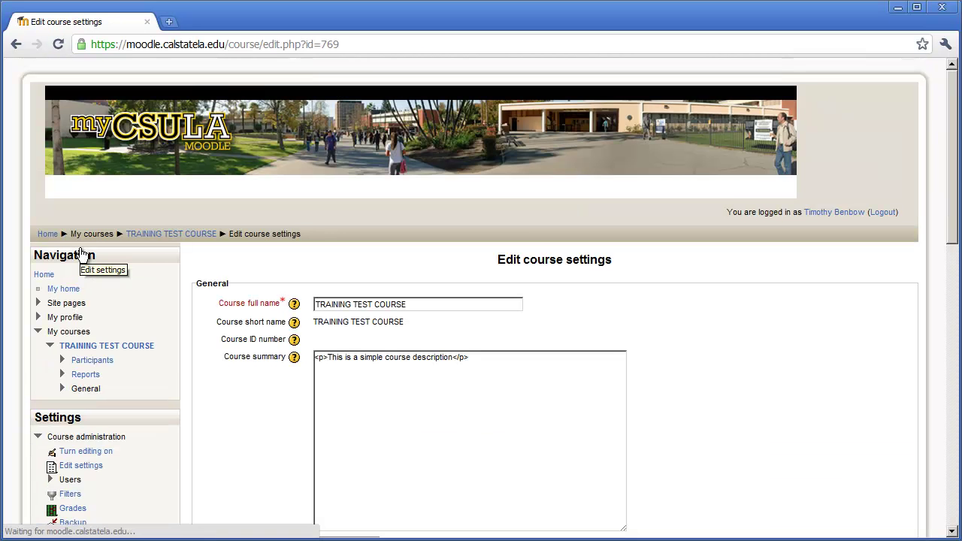
{"action": "scroll", "coordinate": [760, 455], "scroll_direction": "down", "scroll_amount": 4}
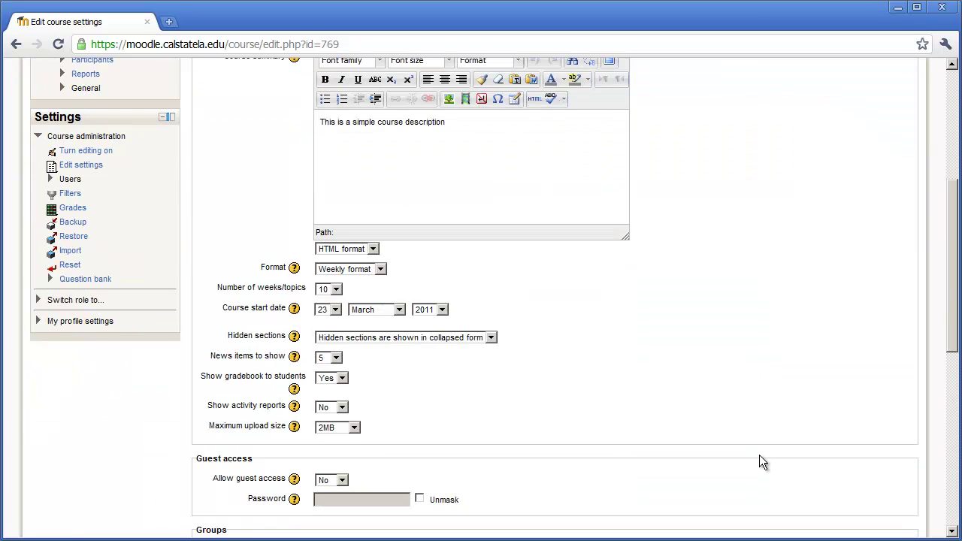
{"action": "left_click", "coordinate": [370, 270]}
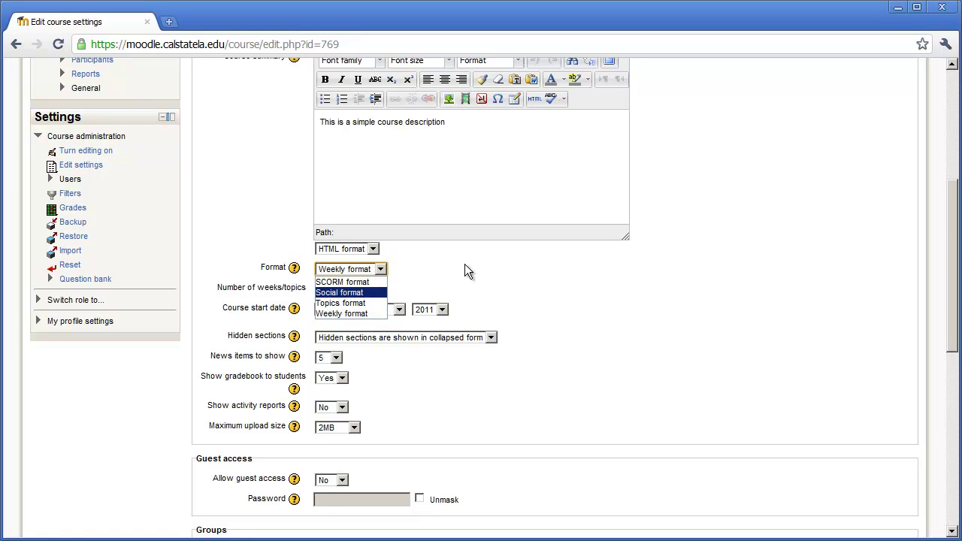
{"action": "left_click", "coordinate": [352, 304]}
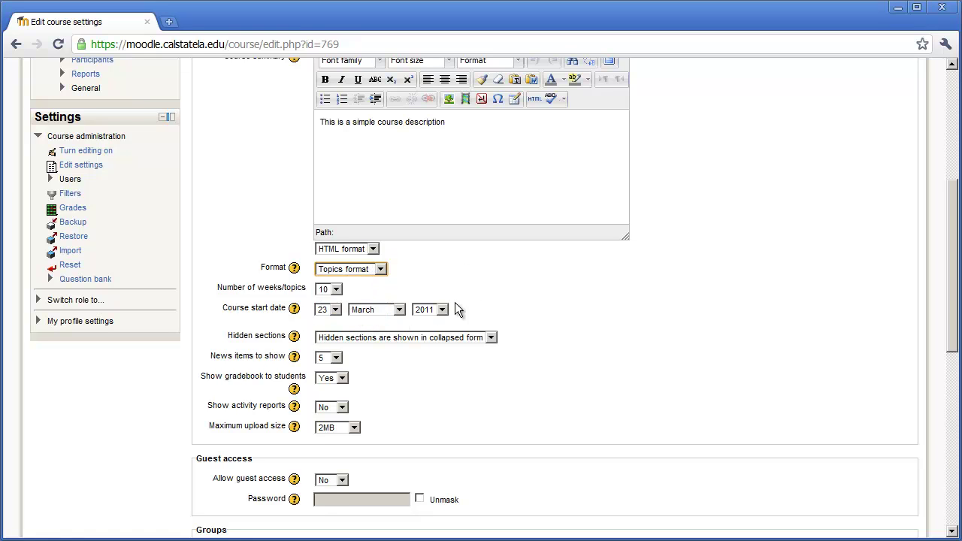
Check the choices for the number of weeks/topics and set the maximum upload size to 8MB
{"action": "left_click", "coordinate": [336, 290]}
{"action": "left_click", "coordinate": [336, 294]}
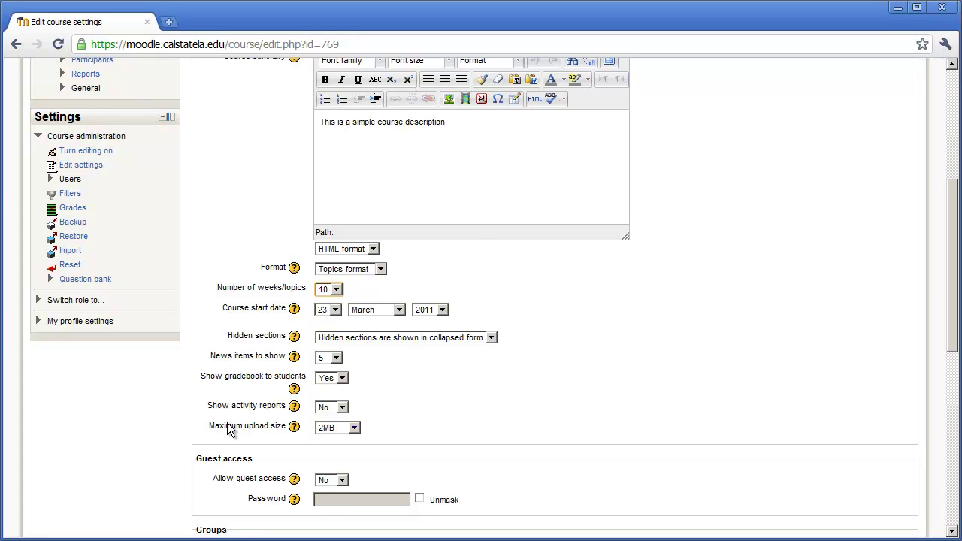
{"action": "left_click", "coordinate": [335, 434]}
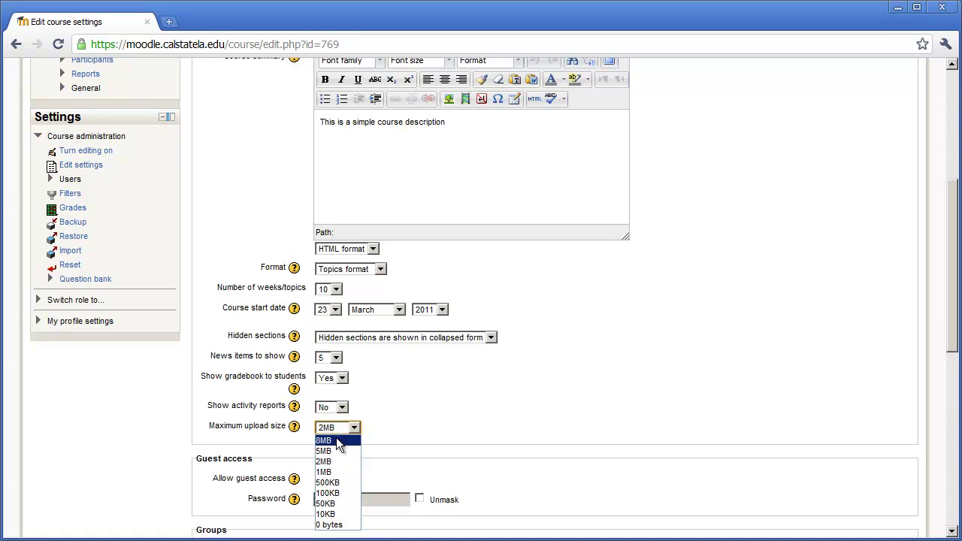
{"action": "left_click", "coordinate": [338, 442]}
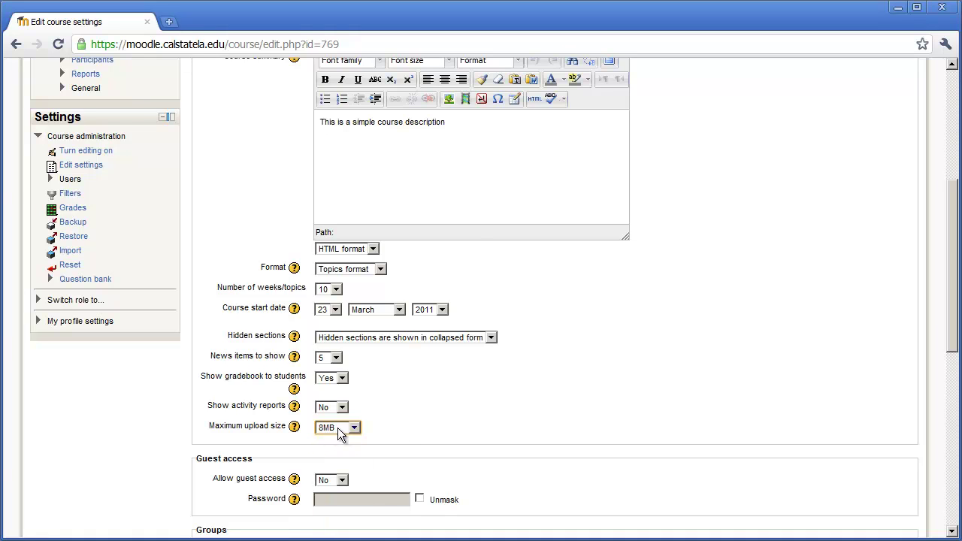
{"action": "left_click", "coordinate": [398, 432]}
Set the availability to "This course is available to students" and save the course settings
{"action": "scroll", "coordinate": [398, 435], "scroll_direction": "down", "scroll_amount": 3}
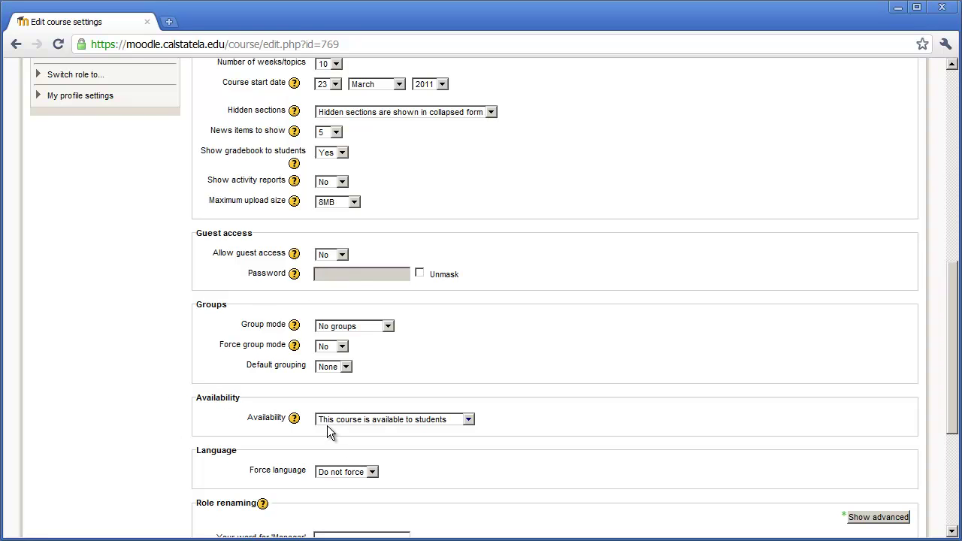
{"action": "left_click", "coordinate": [415, 423]}
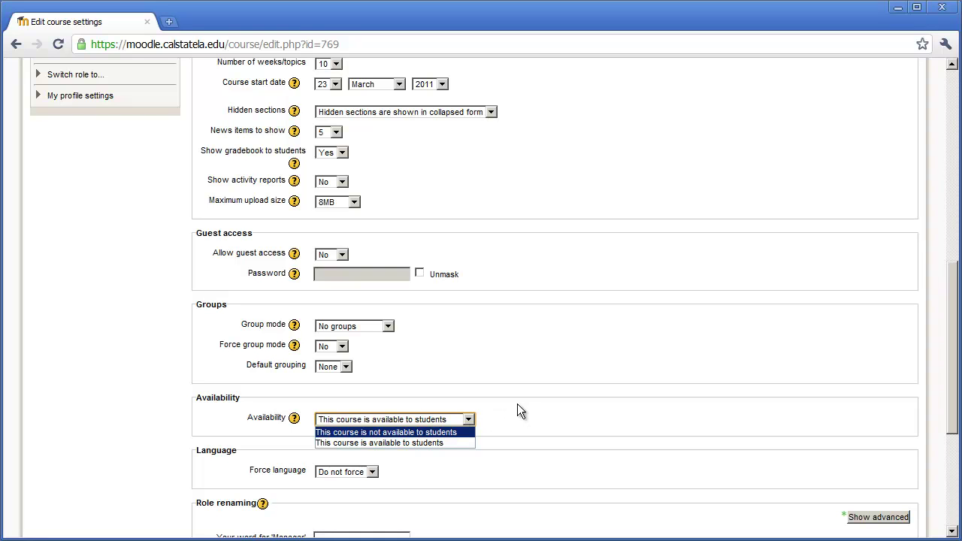
{"action": "left_click", "coordinate": [436, 443]}
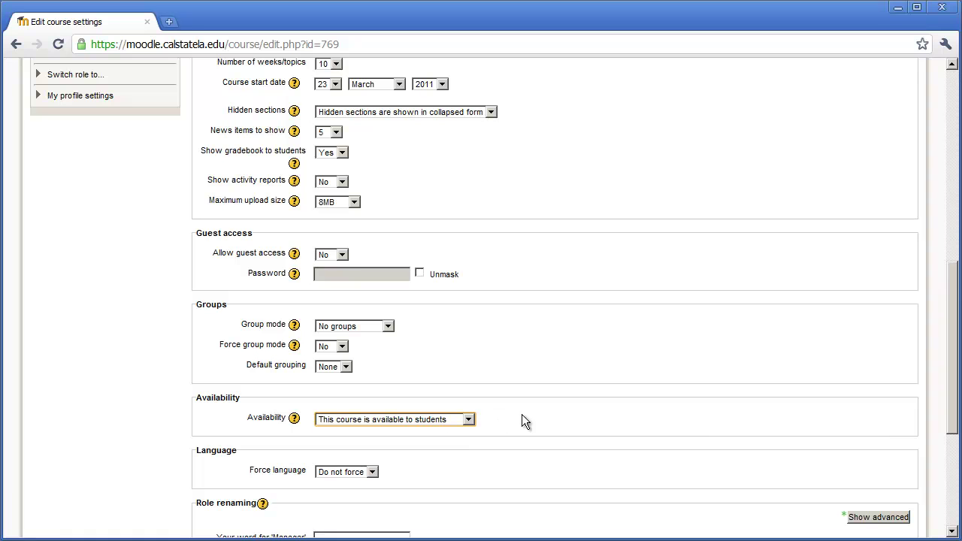
{"action": "scroll", "coordinate": [524, 417], "scroll_direction": "down", "scroll_amount": 1}
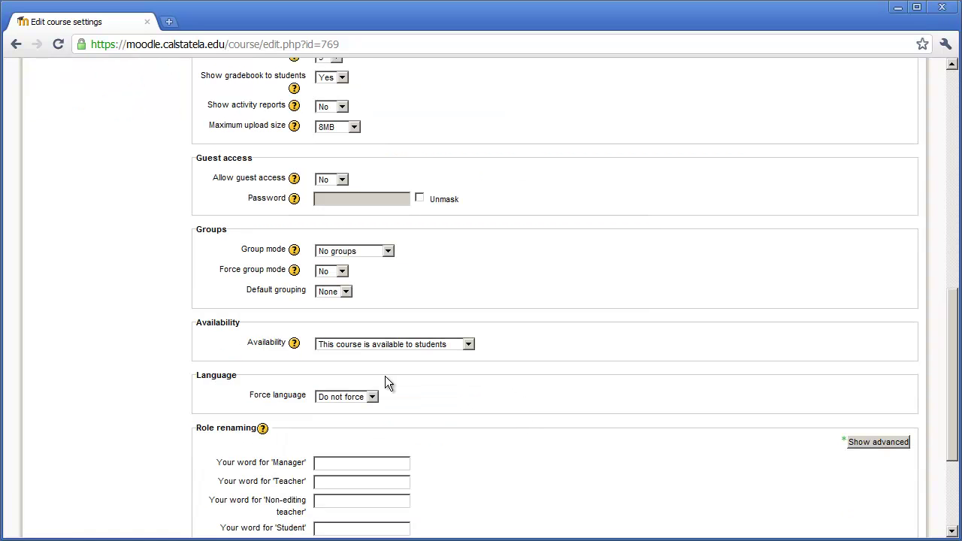
{"action": "scroll", "coordinate": [492, 391], "scroll_direction": "down", "scroll_amount": 3}
{"action": "left_click", "coordinate": [547, 393]}
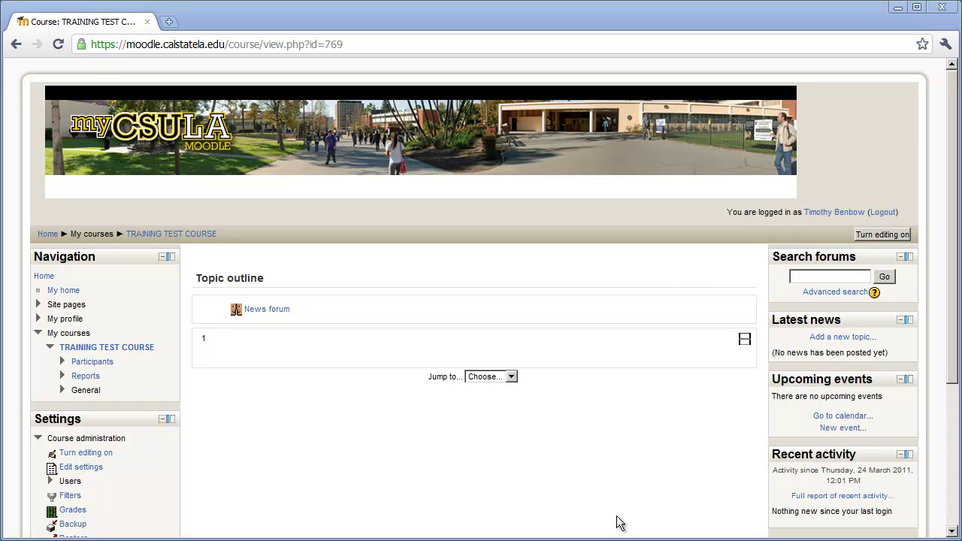
Turn on course editing and replace topic 1's default section name with "Getting Started with Moodle"
{"action": "left_click", "coordinate": [882, 236]}
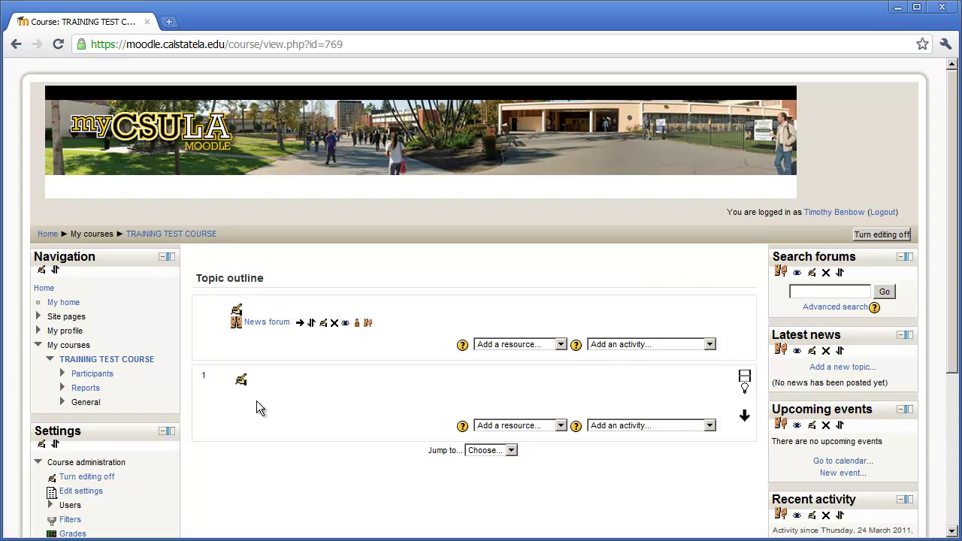
{"action": "left_click", "coordinate": [241, 382]}
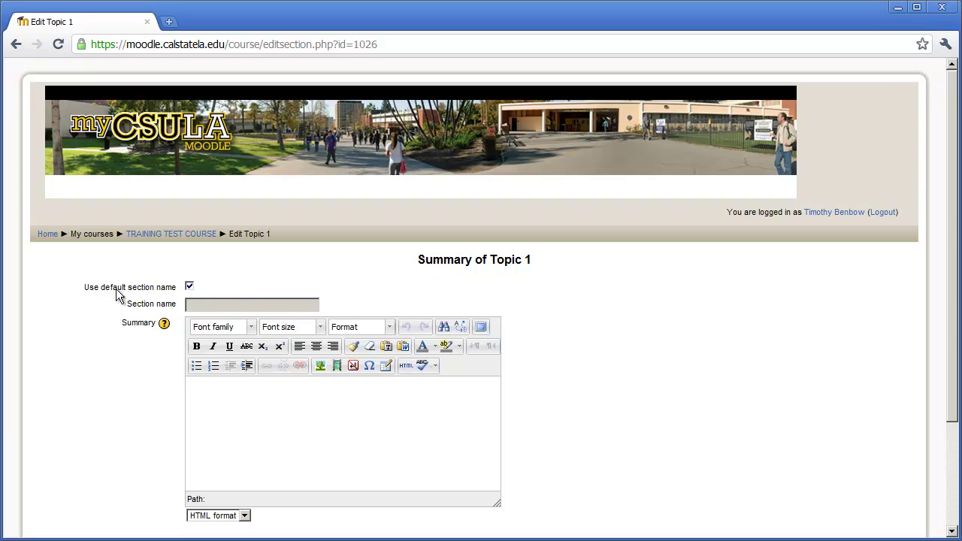
{"action": "left_click", "coordinate": [190, 286]}
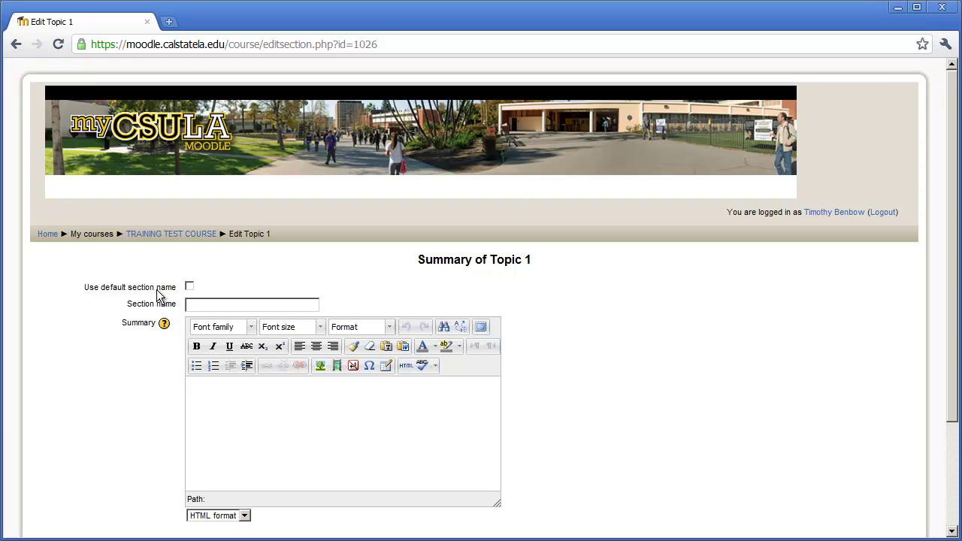
{"action": "left_click", "coordinate": [205, 304]}
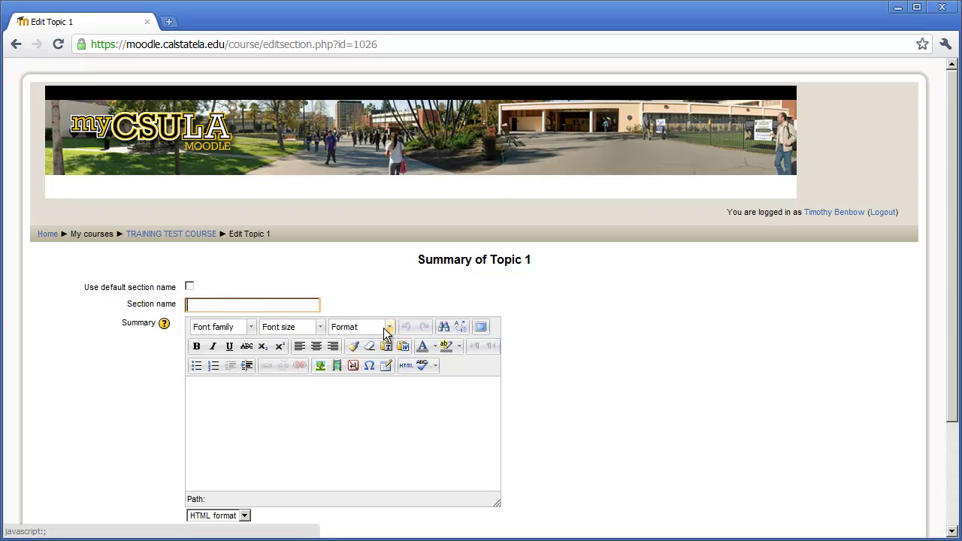
{"action": "type", "text": "Inof"}
{"action": "key", "text": "BackSpace"}
{"action": "key", "text": "BackSpace"}
{"action": "type", "text": "for"}
{"action": "key", "text": "BackSpace"}
{"action": "key", "text": "BackSpace"}
{"action": "key", "text": "BackSpace"}
{"action": "key", "text": "BackSpace"}
{"action": "type", "text": "Getting Started with Moodle"}
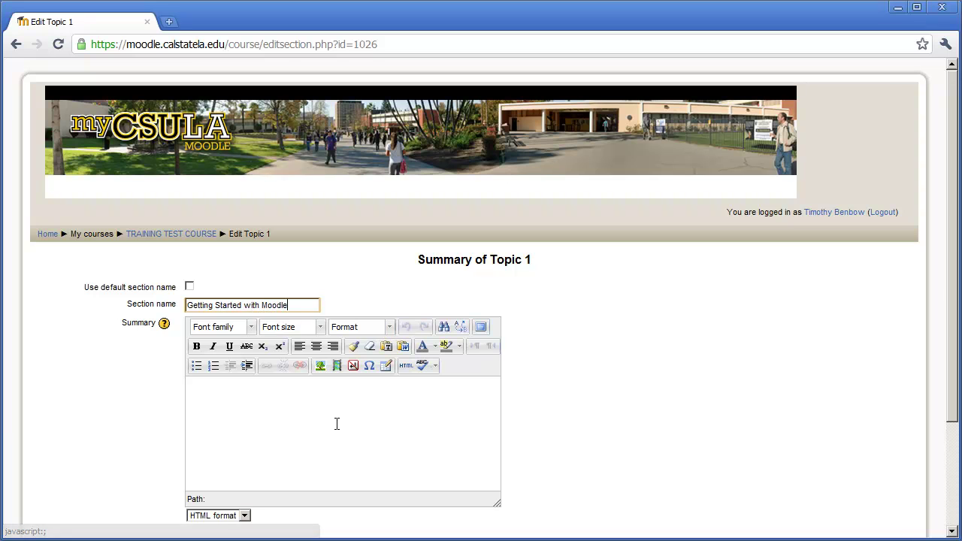
Enter "This is a sample description of the the course" as the topic 1 summary and save the changes
{"action": "left_click", "coordinate": [248, 416]}
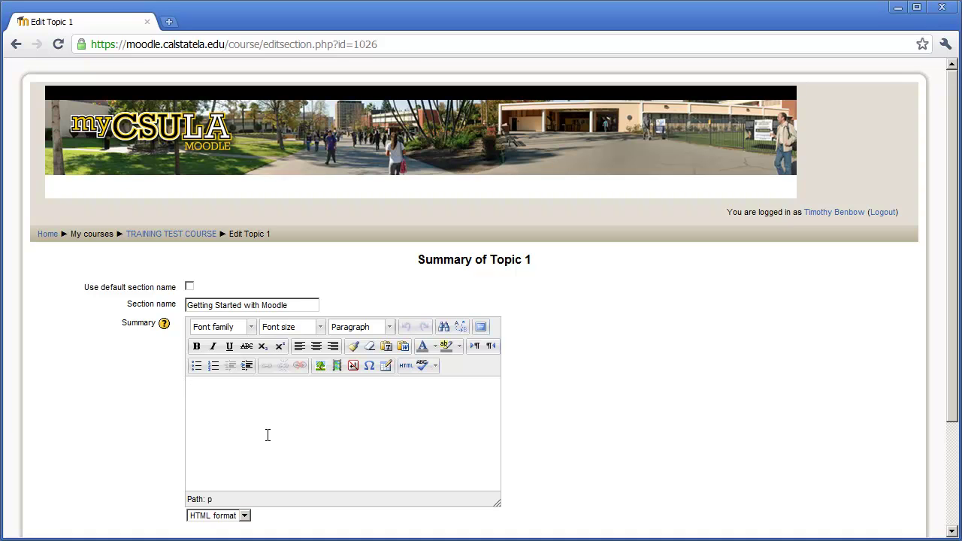
{"action": "left_click", "coordinate": [267, 435]}
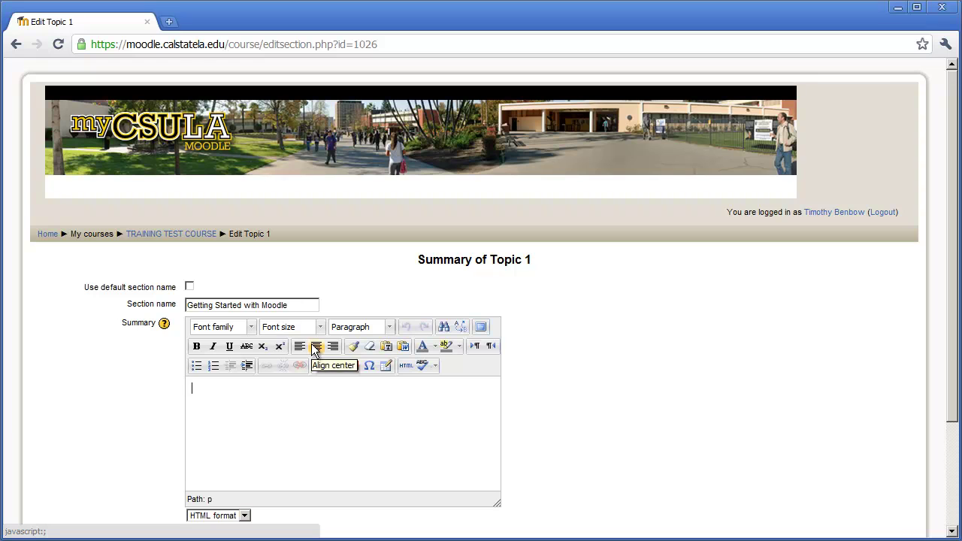
{"action": "type", "text": "This is a sample description of the the course"}
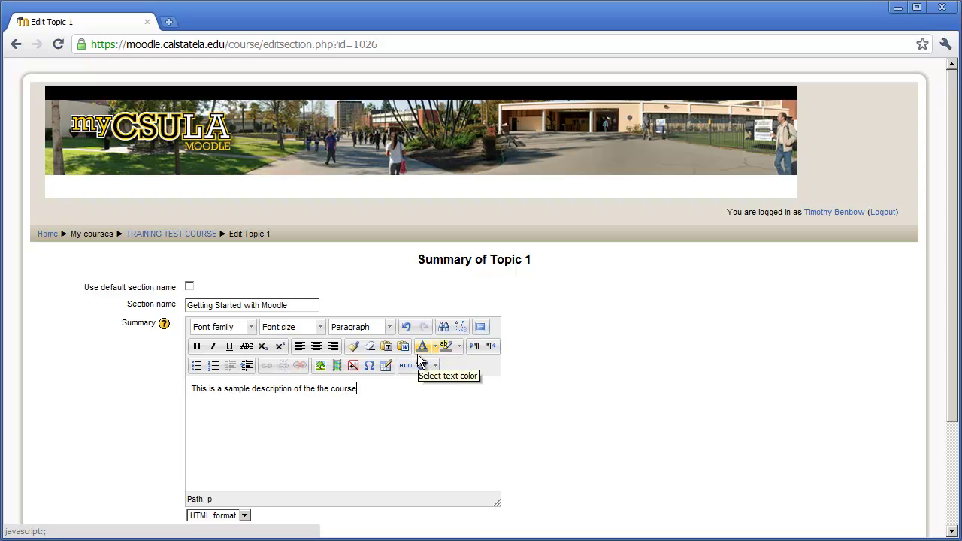
{"action": "scroll", "coordinate": [547, 398], "scroll_direction": "down", "scroll_amount": 2}
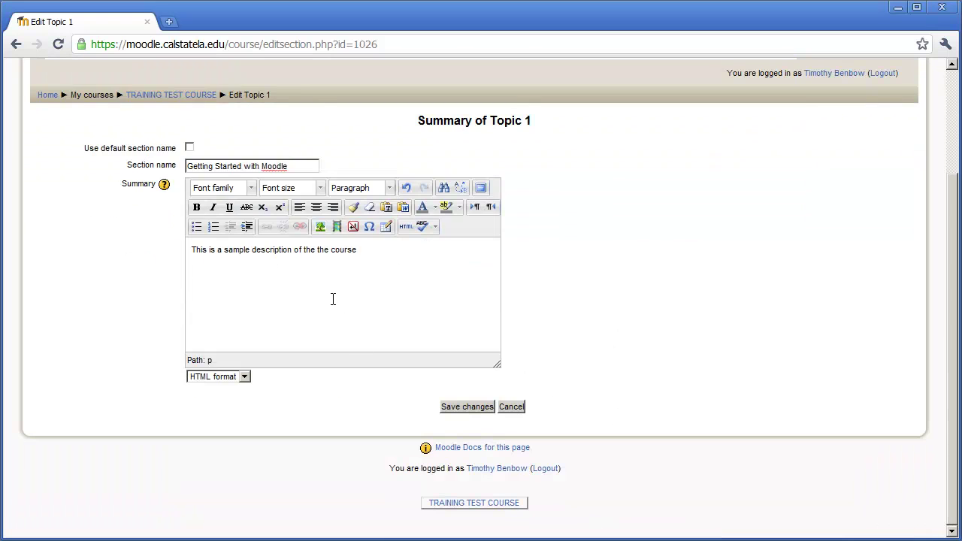
{"action": "left_click", "coordinate": [470, 406]}
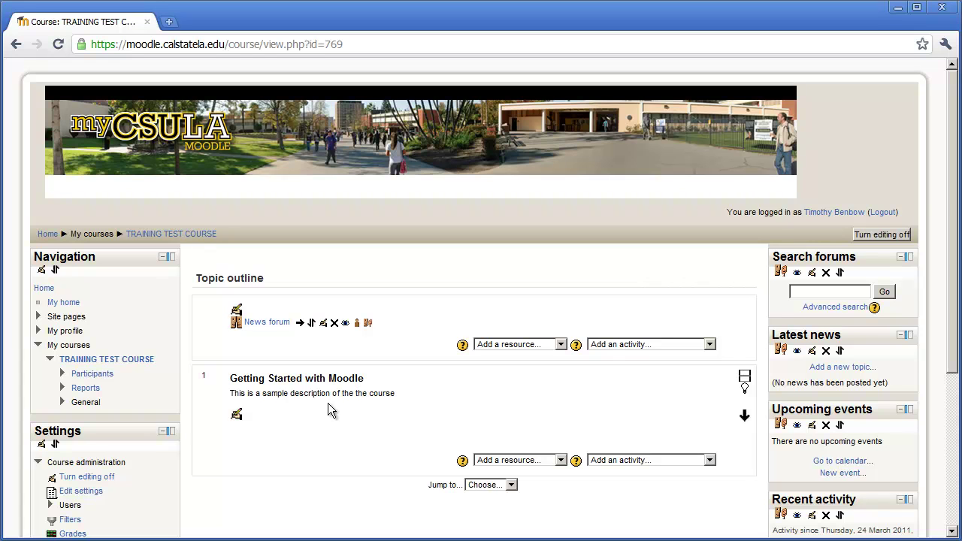
Review the course page with editing off and the Switch role to options expanded, and turn editing back on
{"action": "left_click", "coordinate": [881, 234]}
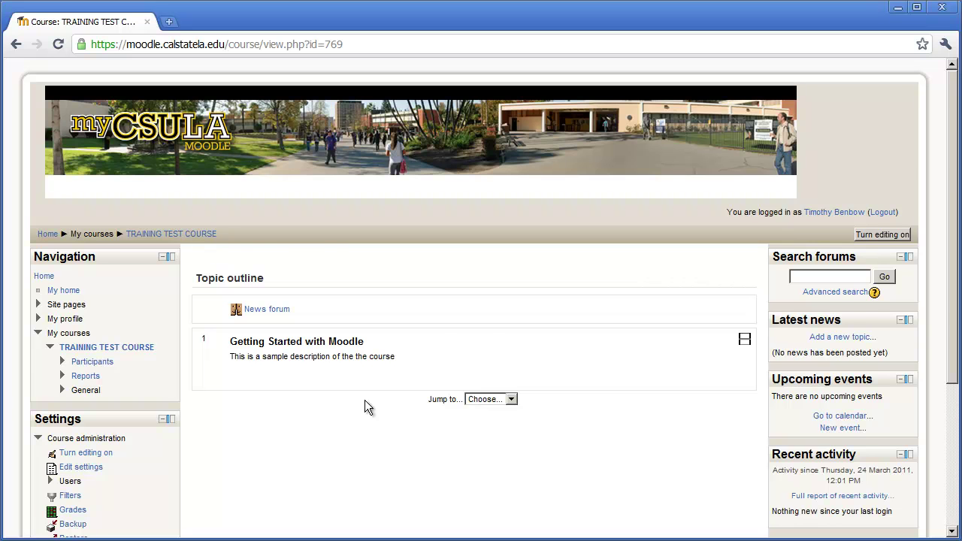
{"action": "scroll", "coordinate": [276, 389], "scroll_direction": "down", "scroll_amount": 3}
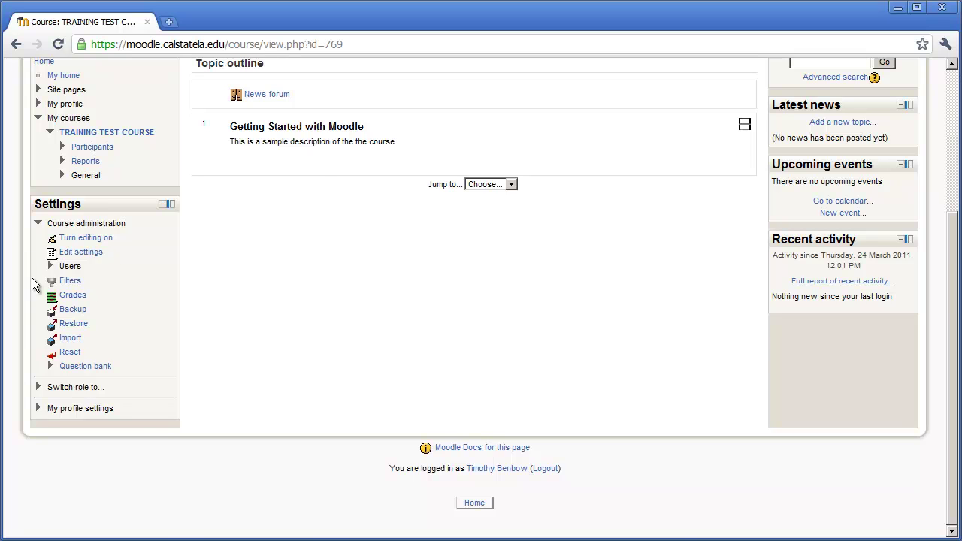
{"action": "left_click", "coordinate": [38, 388]}
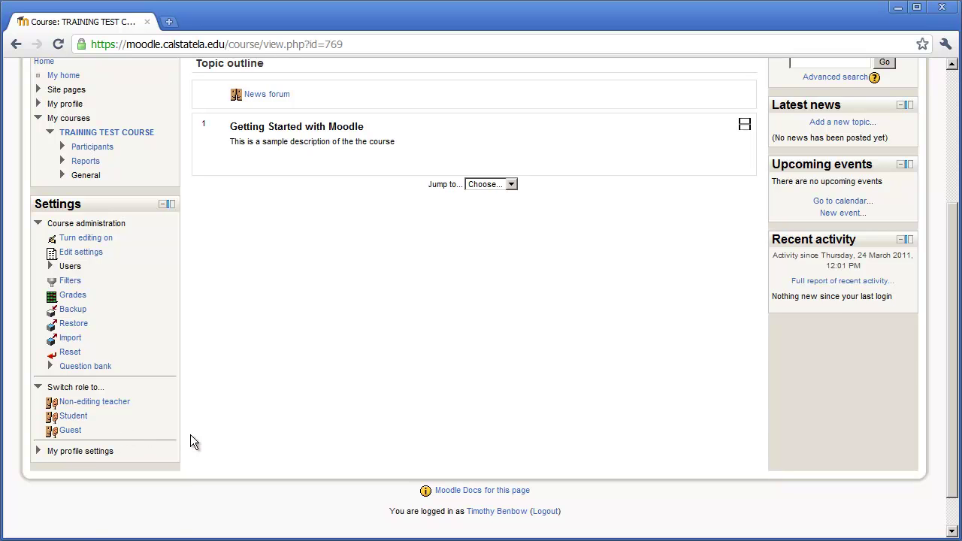
{"action": "scroll", "coordinate": [190, 434], "scroll_direction": "up", "scroll_amount": 3}
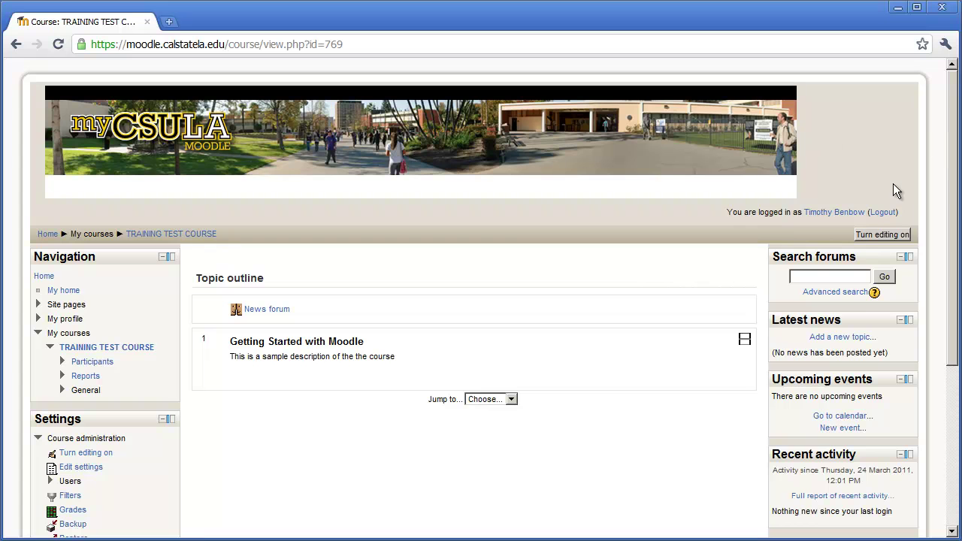
{"action": "left_click", "coordinate": [876, 236]}
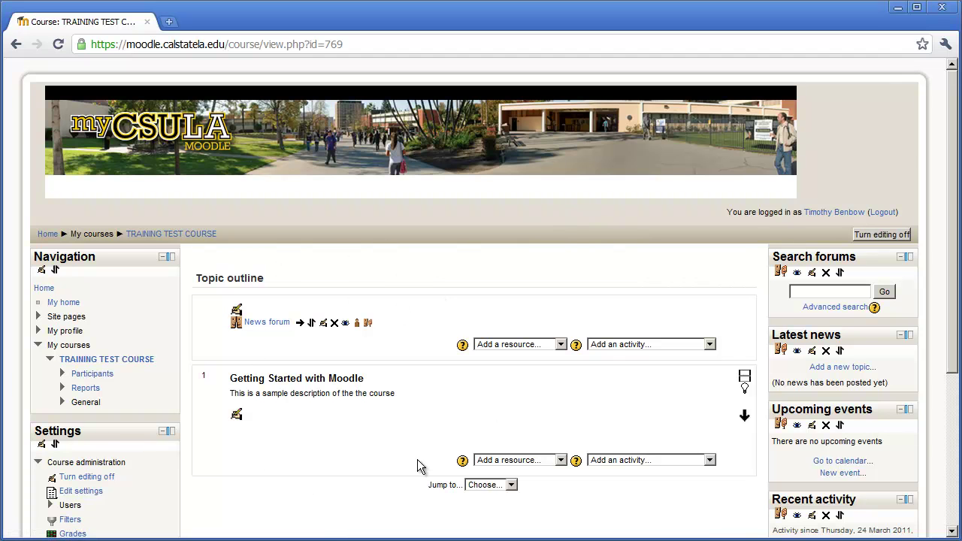
Add a File resource to the Getting Started with Moodle topic and name it "Sample Word Document"
{"action": "scroll", "coordinate": [417, 466], "scroll_direction": "down", "scroll_amount": 3}
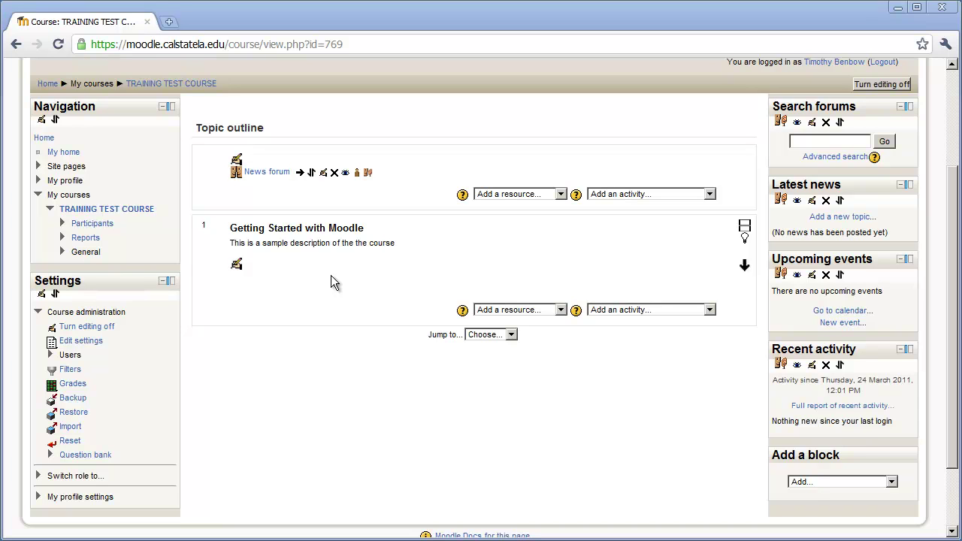
{"action": "left_click", "coordinate": [508, 309]}
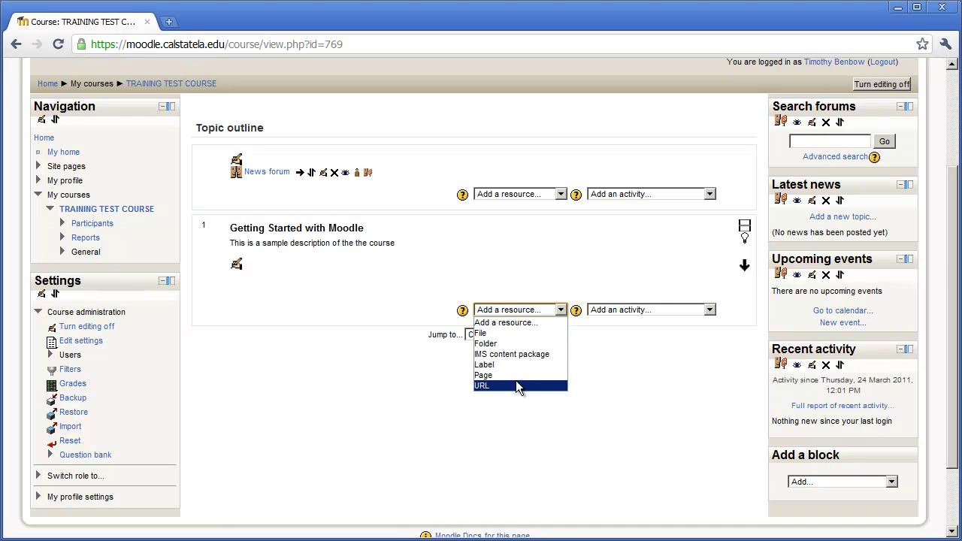
{"action": "left_click", "coordinate": [491, 335]}
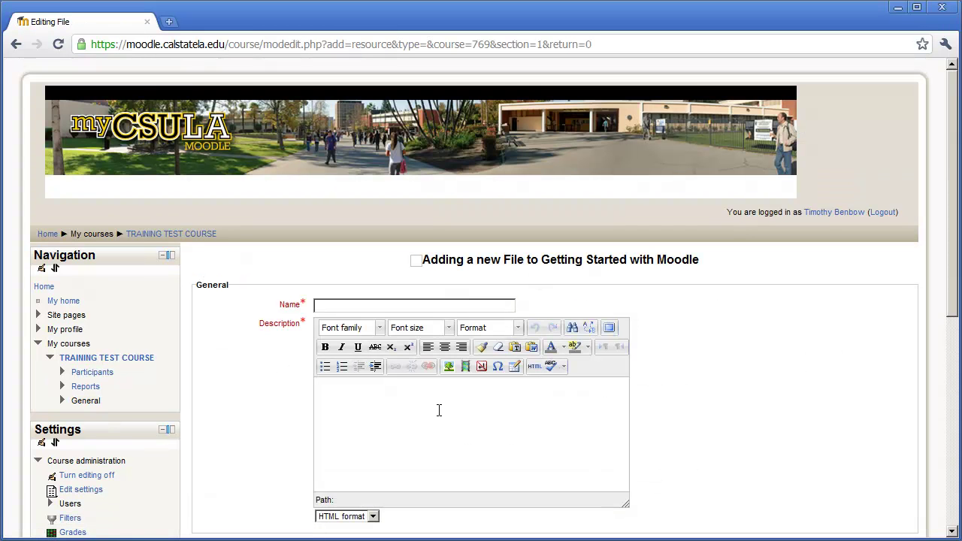
{"action": "scroll", "coordinate": [668, 435], "scroll_direction": "down", "scroll_amount": 3}
{"action": "scroll", "coordinate": [666, 430], "scroll_direction": "up", "scroll_amount": 2}
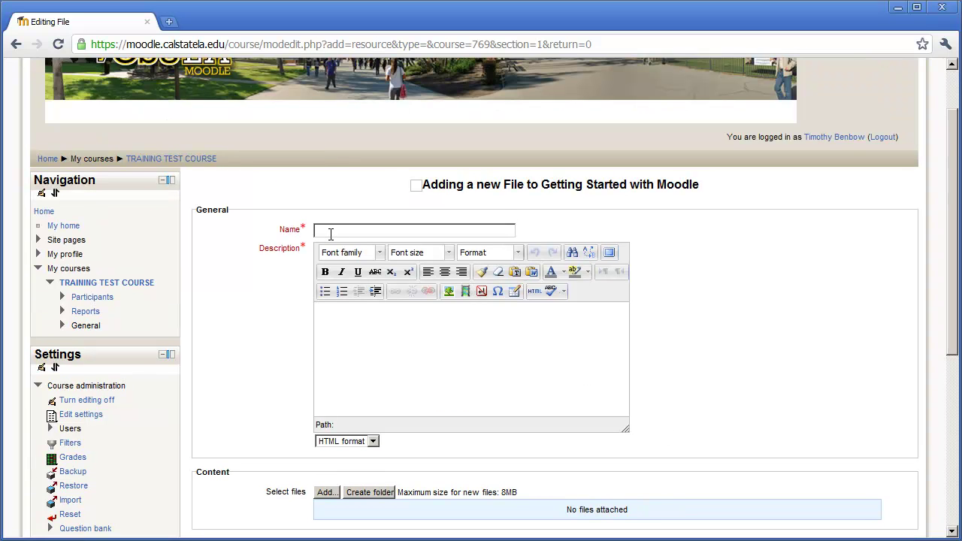
{"action": "left_click", "coordinate": [342, 232]}
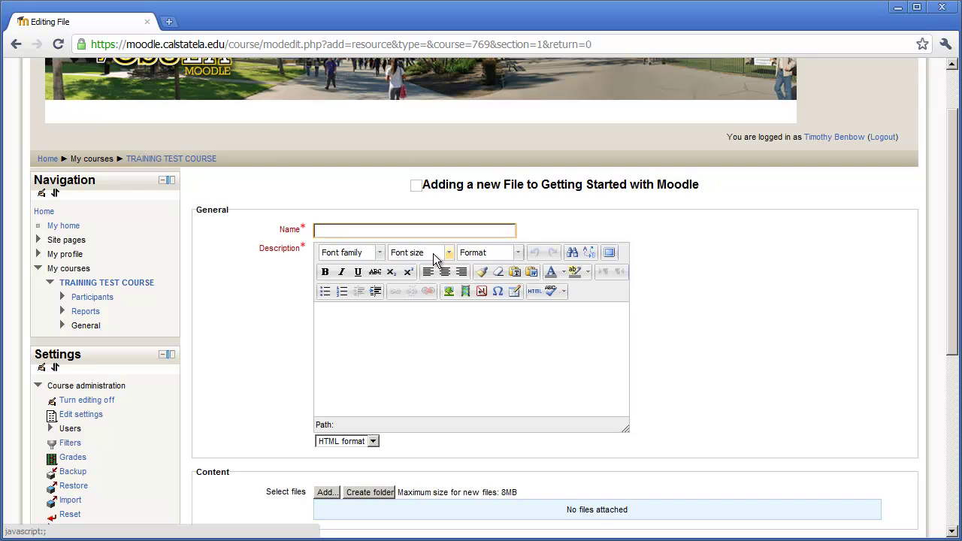
{"action": "type", "text": "zds"}
{"action": "key", "text": "BackSpace"}
{"action": "key", "text": "BackSpace"}
{"action": "key", "text": "BackSpace"}
{"action": "type", "text": "Sample Word Document"}
Enter "Description for the resource" as the description of the Sample Word Document file resource
{"action": "key", "text": "Tab"}
{"action": "type", "text": "Des"}
{"action": "type", "text": "cription for the "}
{"action": "type", "text": "th"}
{"action": "key", "text": "BackSpace"}
{"action": "key", "text": "BackSpace"}
{"action": "type", "text": "re"}
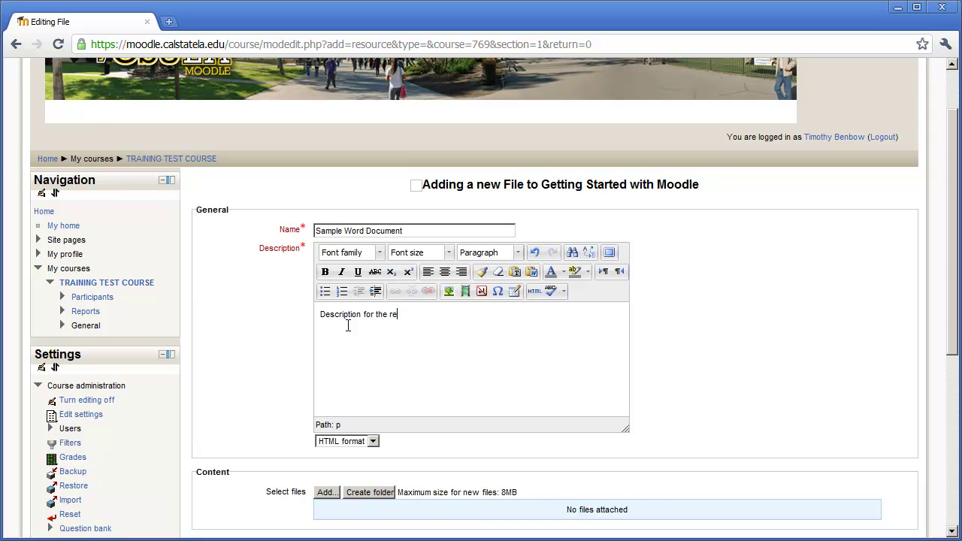
{"action": "type", "text": "source"}
Choose American Notes.docx from the Basic Class Files folder as the file to upload for the resource's content
{"action": "scroll", "coordinate": [464, 402], "scroll_direction": "down", "scroll_amount": 3}
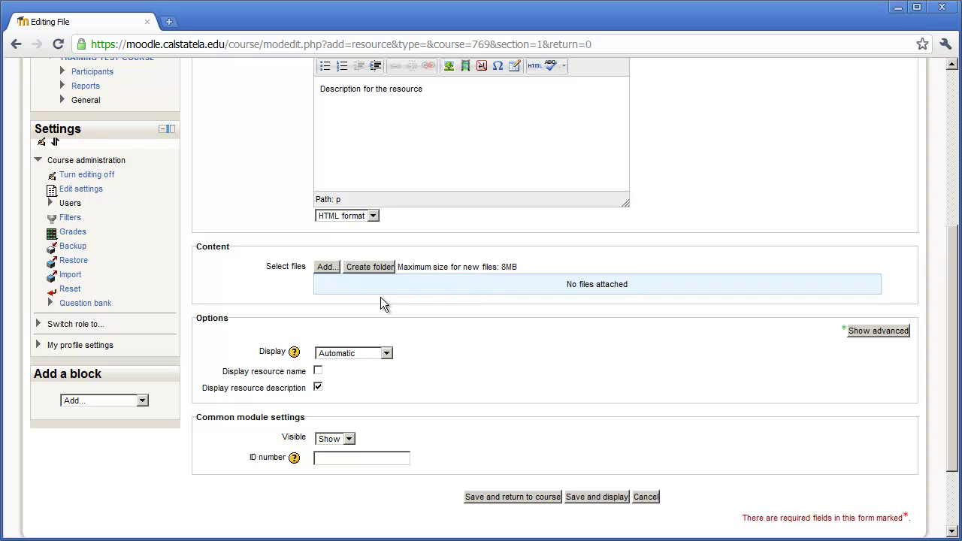
{"action": "left_click", "coordinate": [321, 269]}
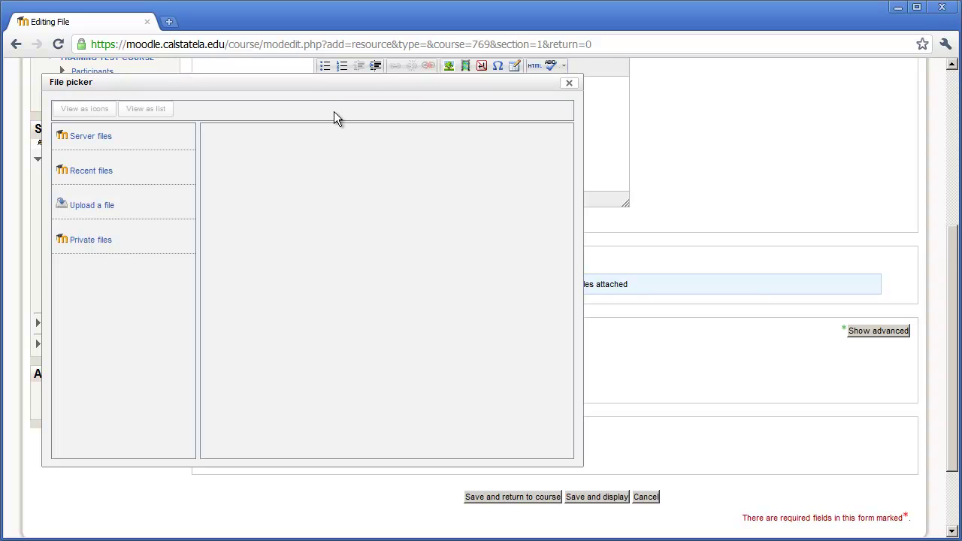
{"action": "left_click_drag", "start_coordinate": [308, 85], "coordinate": [479, 96]}
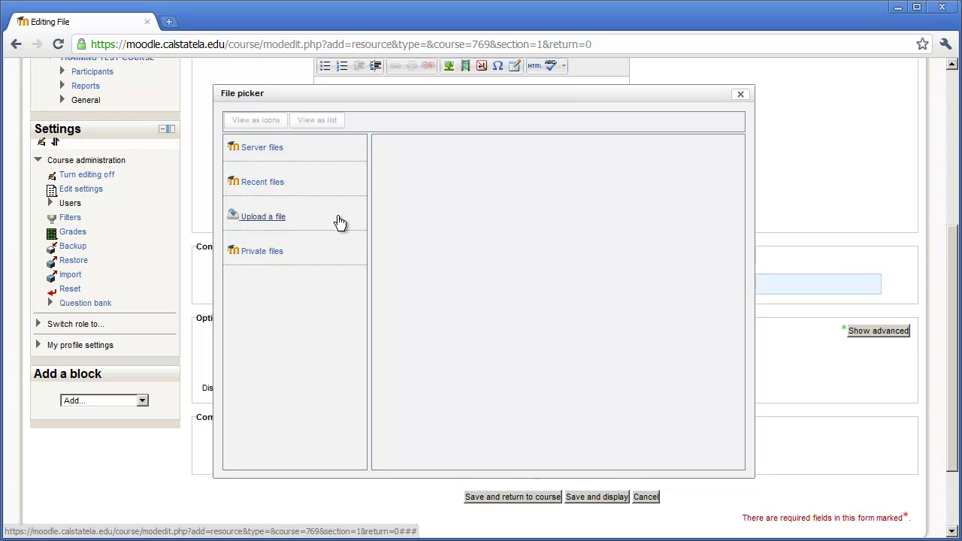
{"action": "left_click", "coordinate": [264, 217]}
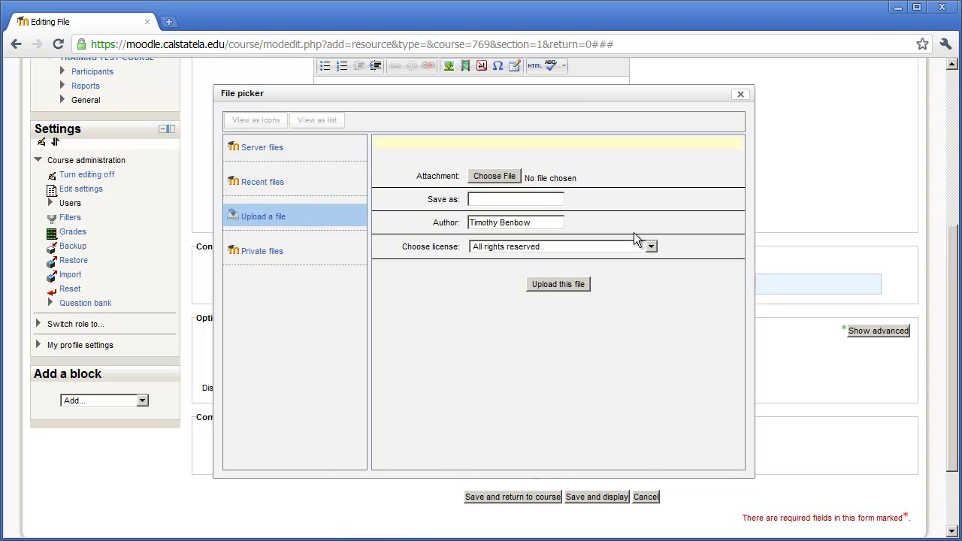
{"action": "left_click", "coordinate": [496, 177]}
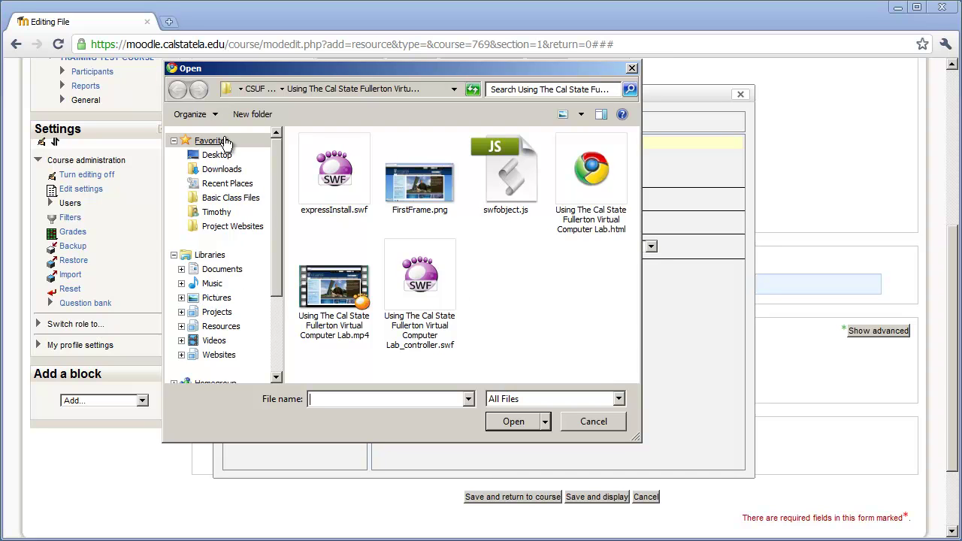
{"action": "left_click", "coordinate": [227, 199]}
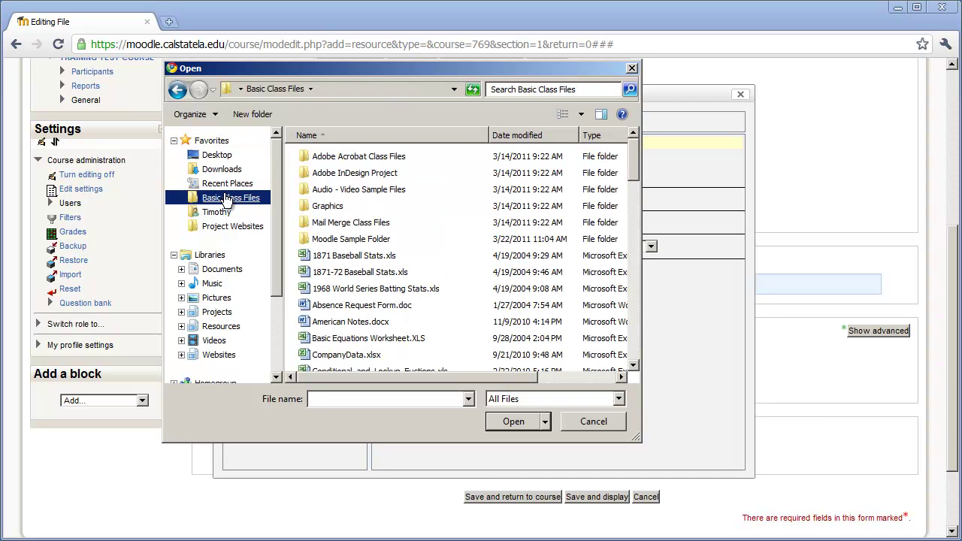
{"action": "left_click", "coordinate": [342, 326]}
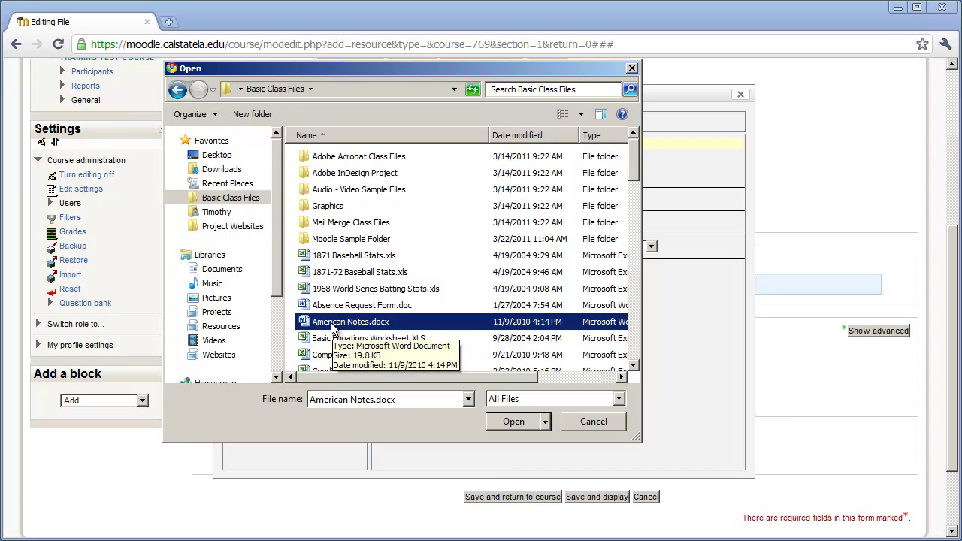
{"action": "left_click", "coordinate": [514, 422]}
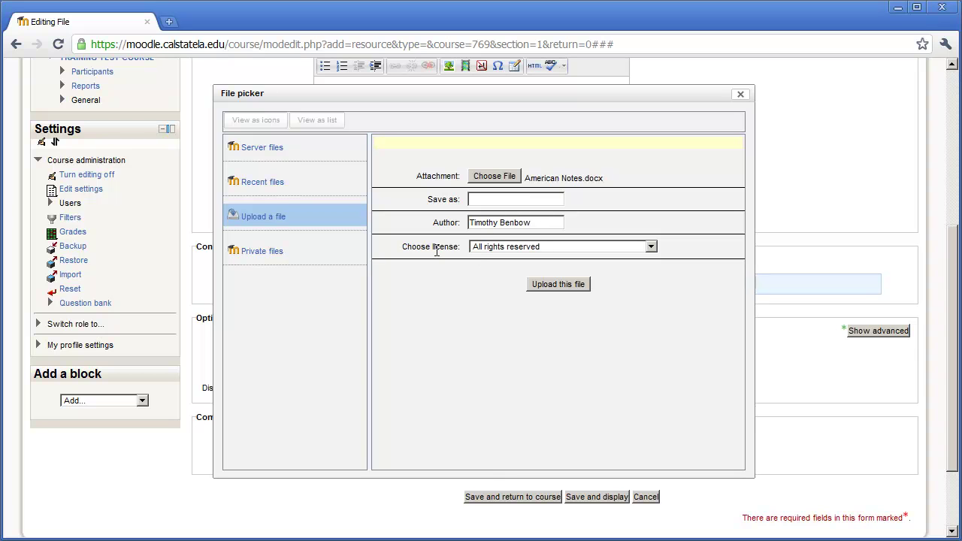
Keep the license as All rights reserved and upload the chosen Word file
{"action": "left_click", "coordinate": [509, 248]}
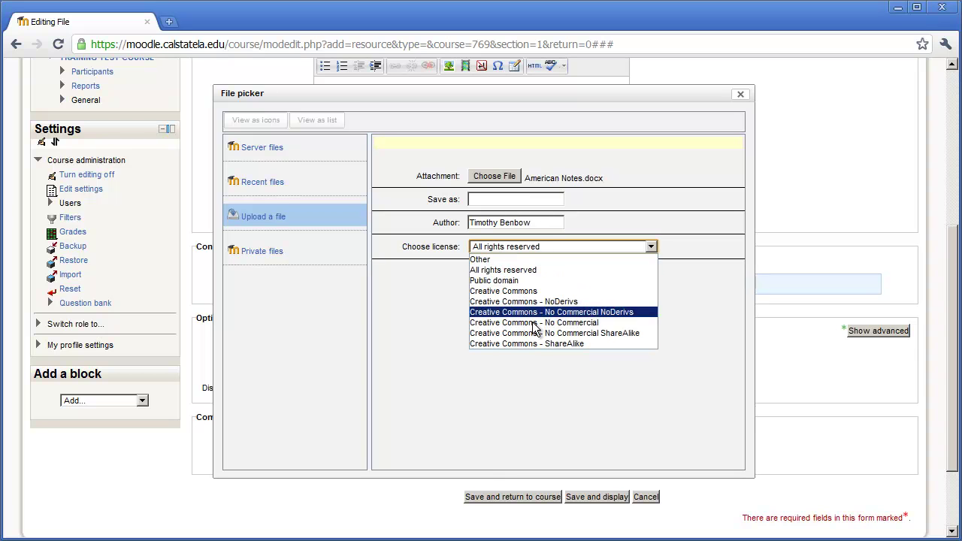
{"action": "left_click", "coordinate": [502, 270]}
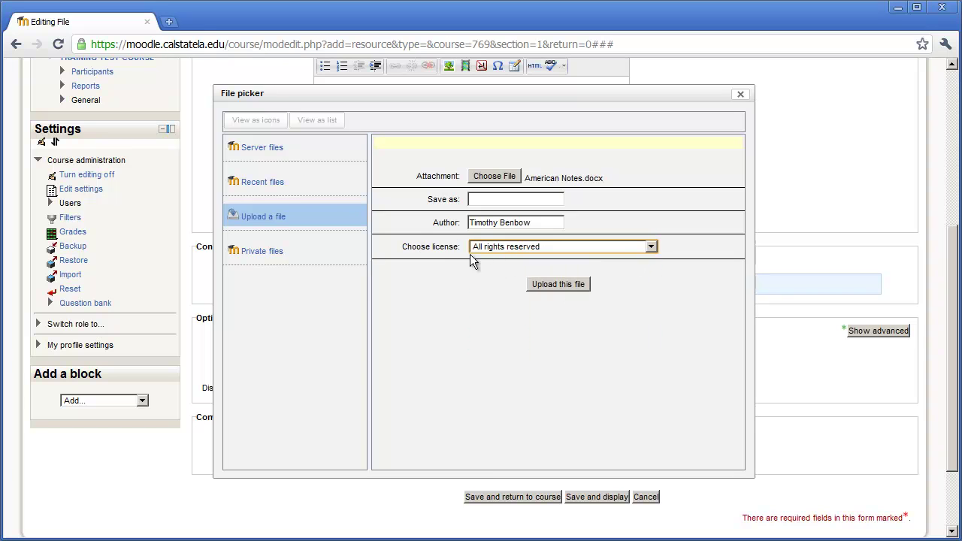
{"action": "left_click", "coordinate": [572, 287]}
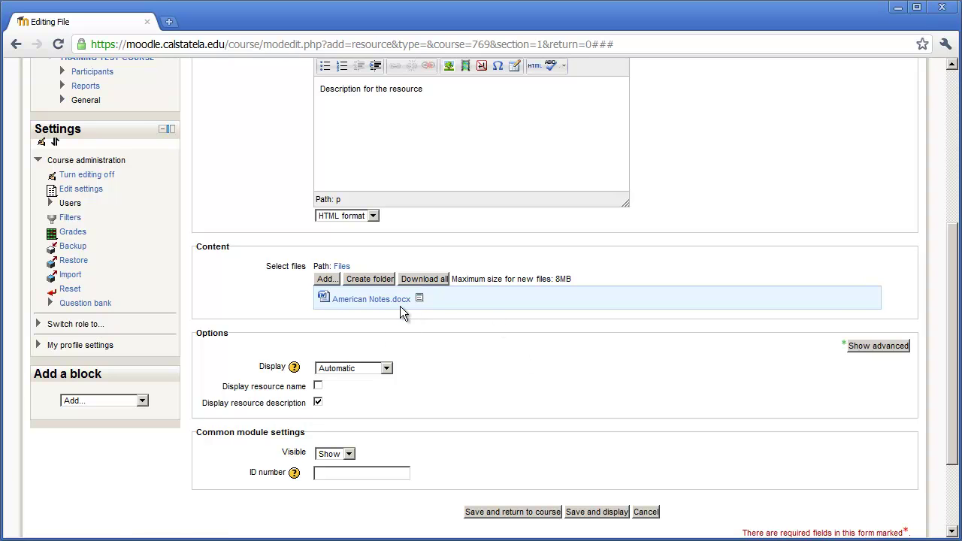
Review the file resource's form, save it and return to the course
{"action": "scroll", "coordinate": [524, 357], "scroll_direction": "up", "scroll_amount": 2}
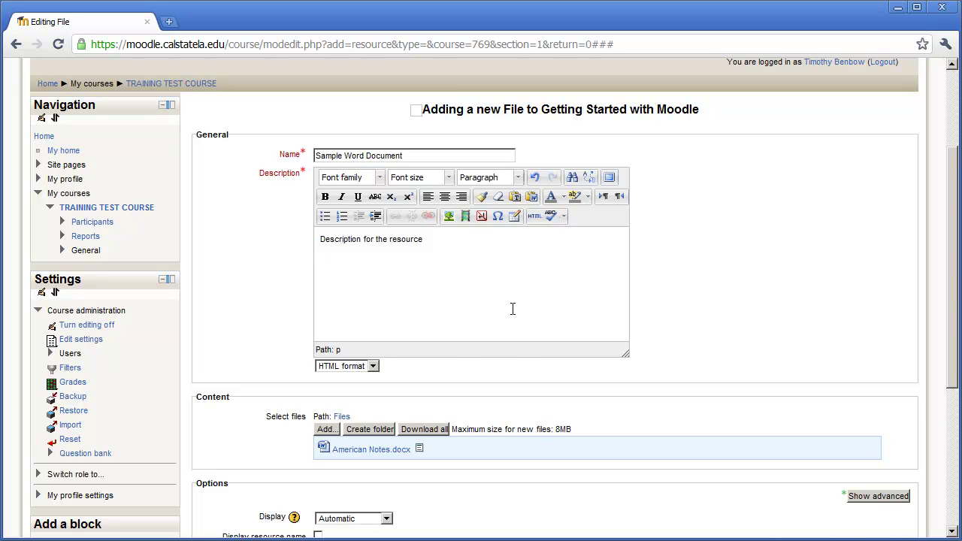
{"action": "scroll", "coordinate": [513, 309], "scroll_direction": "down", "scroll_amount": 2}
{"action": "scroll", "coordinate": [513, 309], "scroll_direction": "down", "scroll_amount": 2}
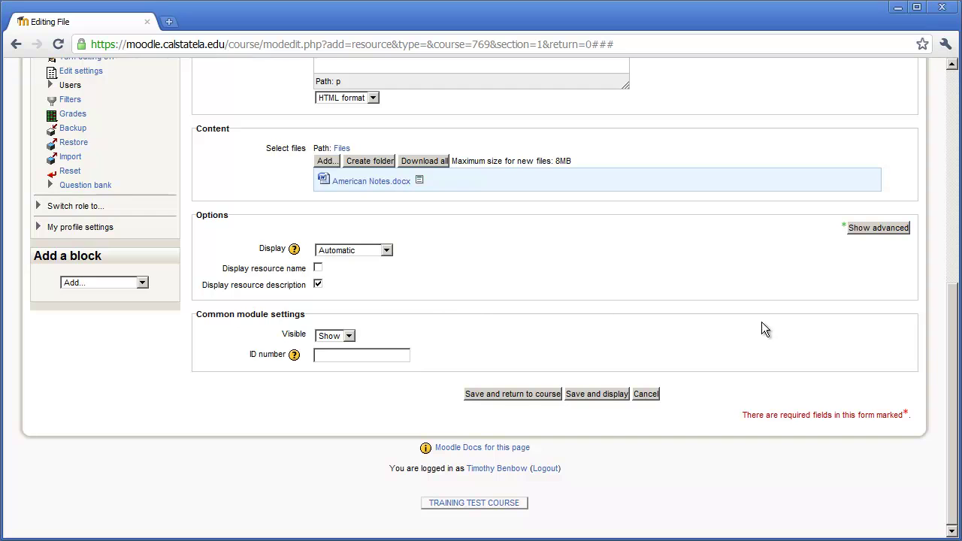
{"action": "left_click", "coordinate": [508, 396]}
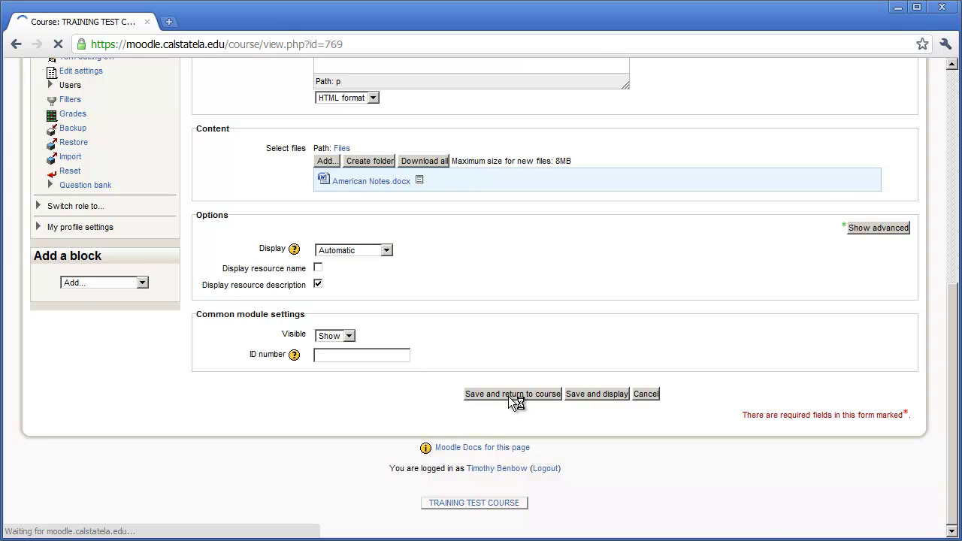
Add a Folder resource to the Getting Started with Moodle topic and name it "Baseball Documents"
{"action": "scroll", "coordinate": [508, 396], "scroll_direction": "down", "scroll_amount": 1}
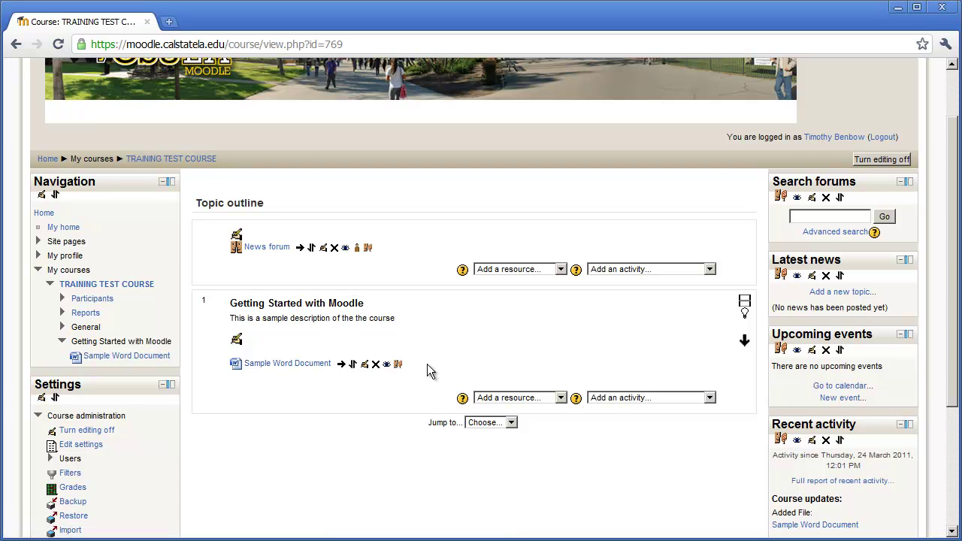
{"action": "left_click", "coordinate": [511, 399]}
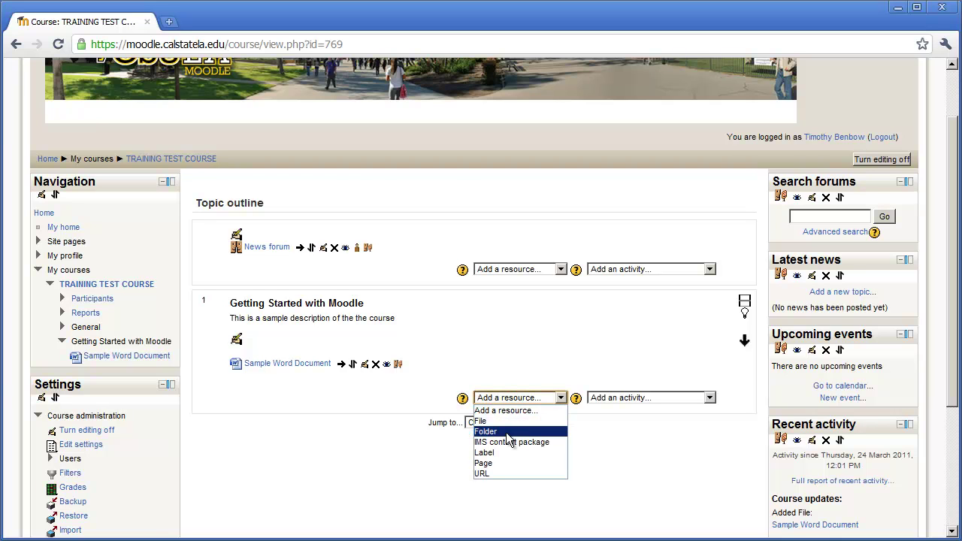
{"action": "left_click", "coordinate": [509, 433]}
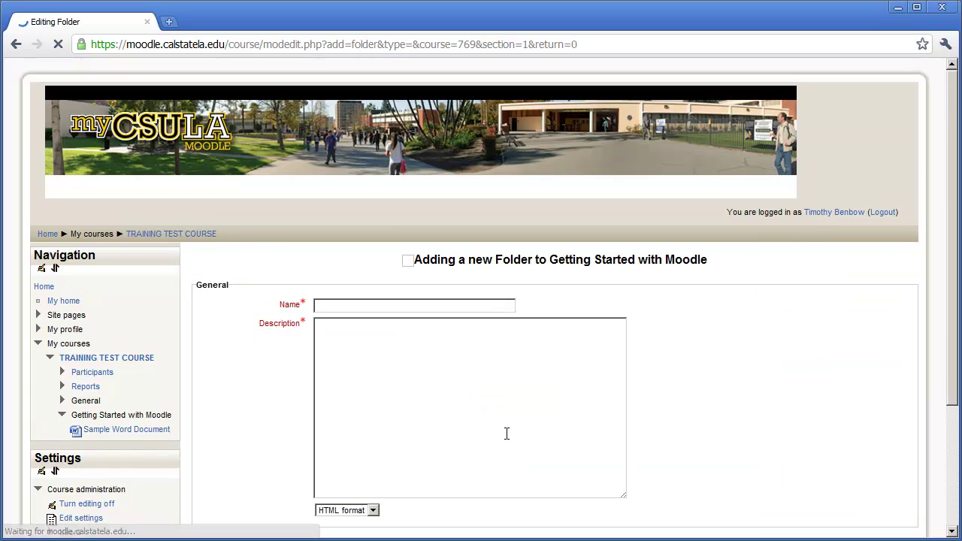
{"action": "scroll", "coordinate": [507, 434], "scroll_direction": "down", "scroll_amount": 2}
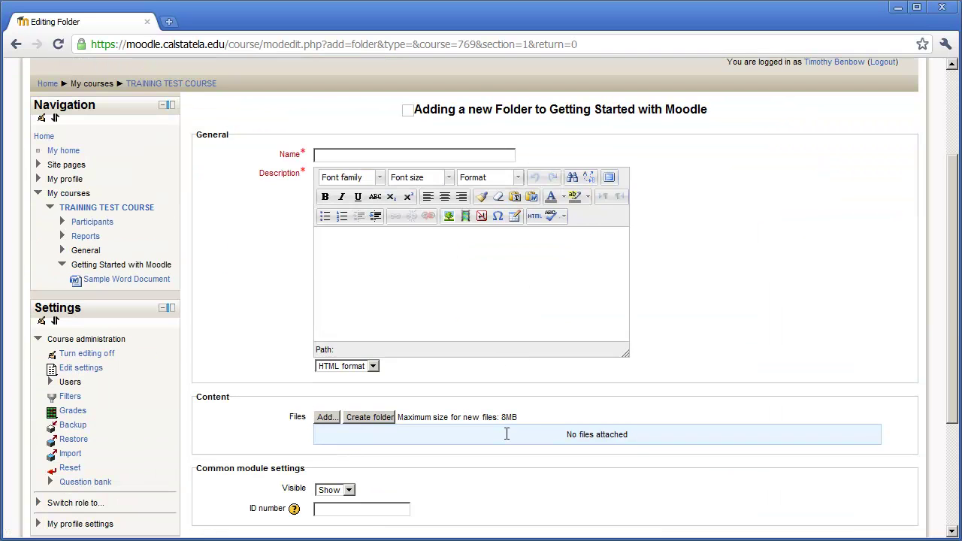
{"action": "left_click", "coordinate": [334, 155]}
{"action": "type", "text": "Base"}
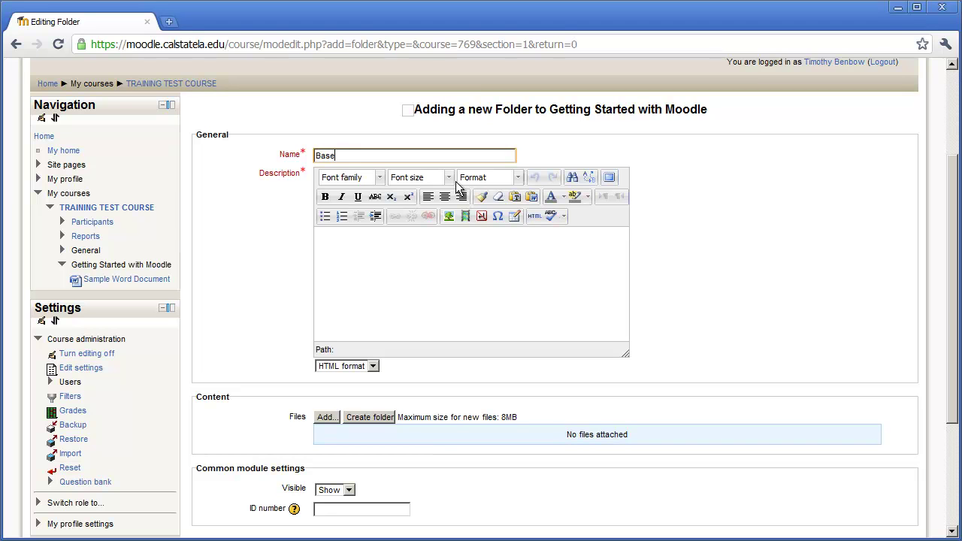
{"action": "type", "text": "ball Documents"}
Enter "Baseball Statistics" as the folder's description
{"action": "key", "text": "Tab"}
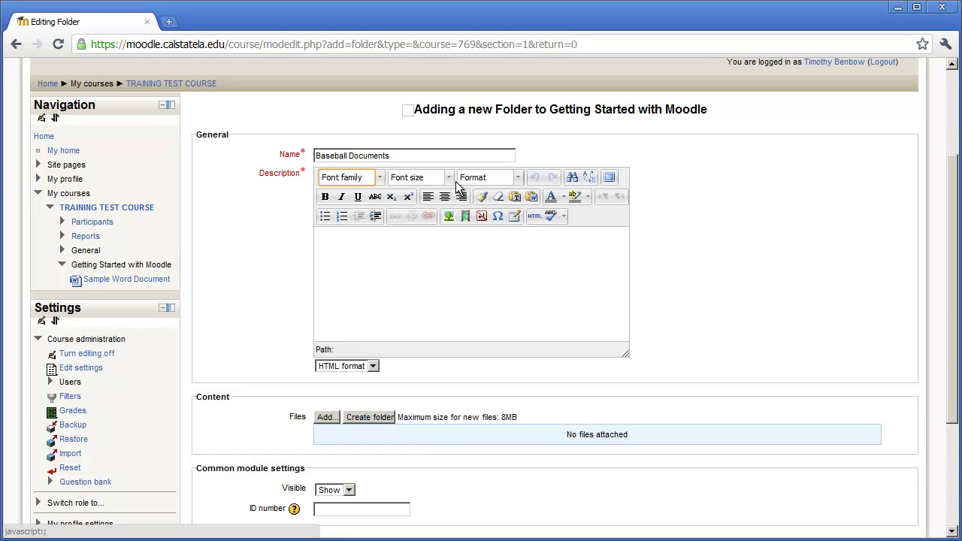
{"action": "left_click", "coordinate": [399, 255]}
{"action": "type", "text": "Baseball State"}
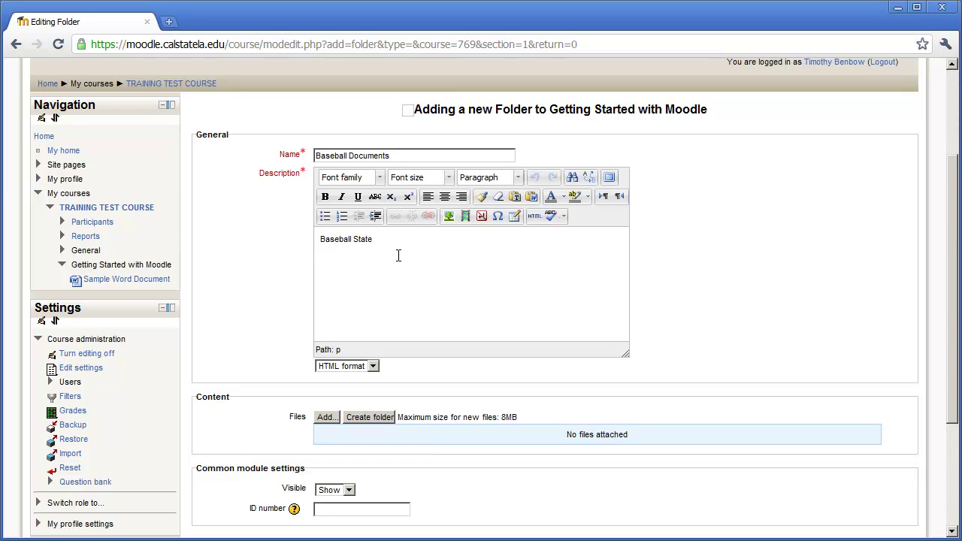
{"action": "key", "text": "BackSpace"}
{"action": "type", "text": "istics"}
Upload 1871 Baseball Stats.xls from Basic Class Files to the folder's content
{"action": "scroll", "coordinate": [478, 329], "scroll_direction": "down", "scroll_amount": 2}
{"action": "scroll", "coordinate": [477, 328], "scroll_direction": "down", "scroll_amount": 2}
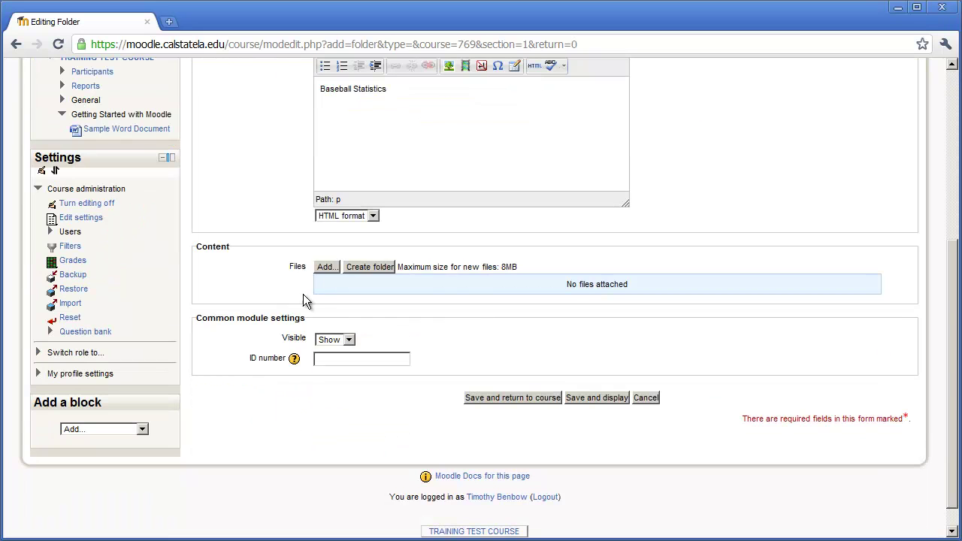
{"action": "left_click", "coordinate": [327, 267]}
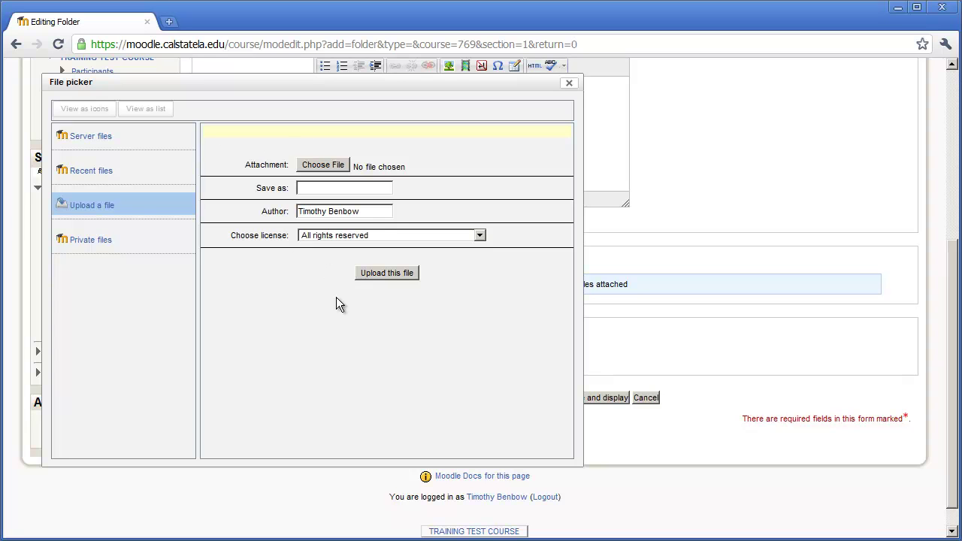
{"action": "left_click", "coordinate": [323, 166]}
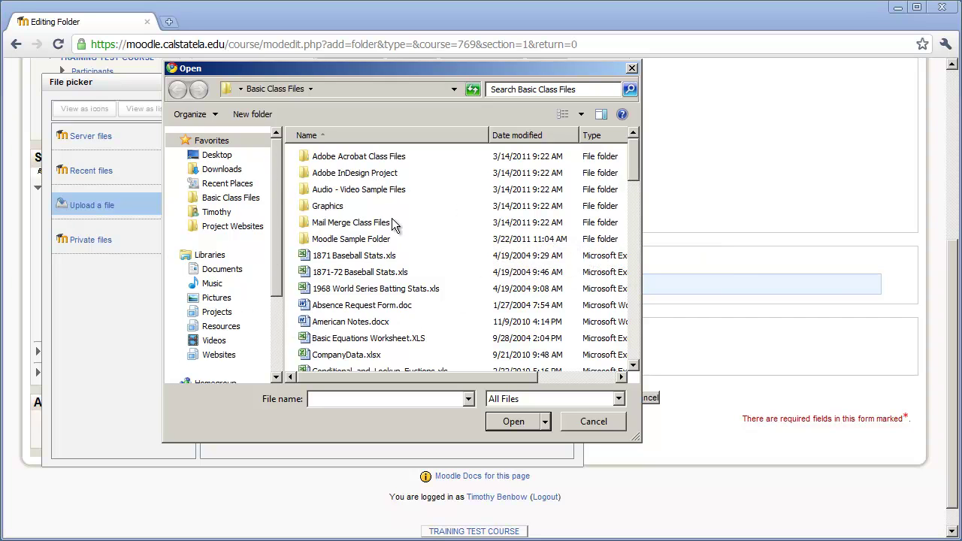
{"action": "left_click", "coordinate": [359, 258]}
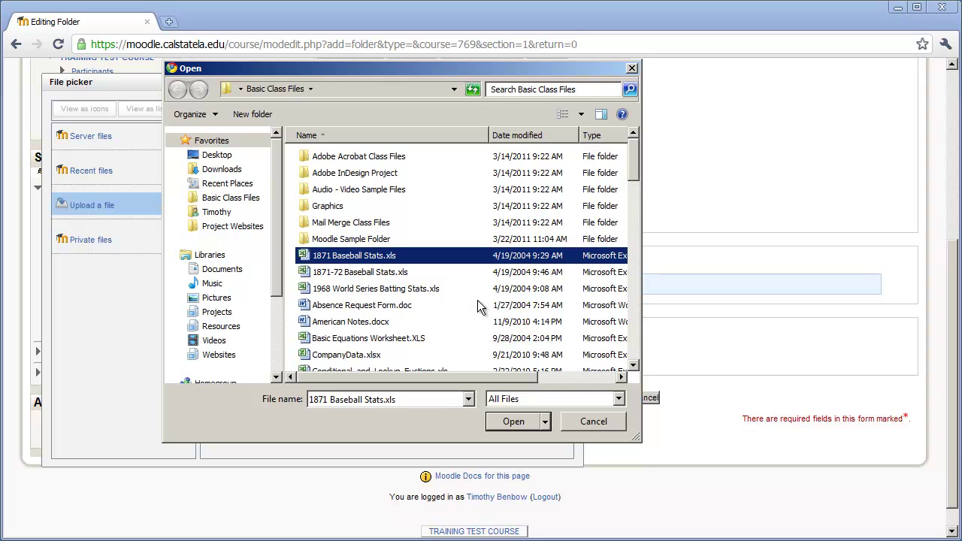
{"action": "left_click", "coordinate": [513, 422]}
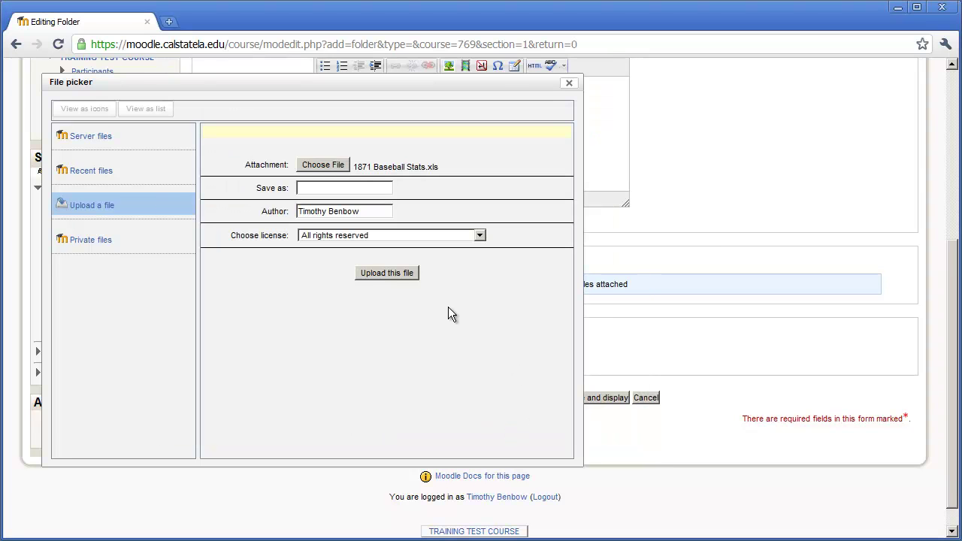
{"action": "left_click", "coordinate": [381, 279]}
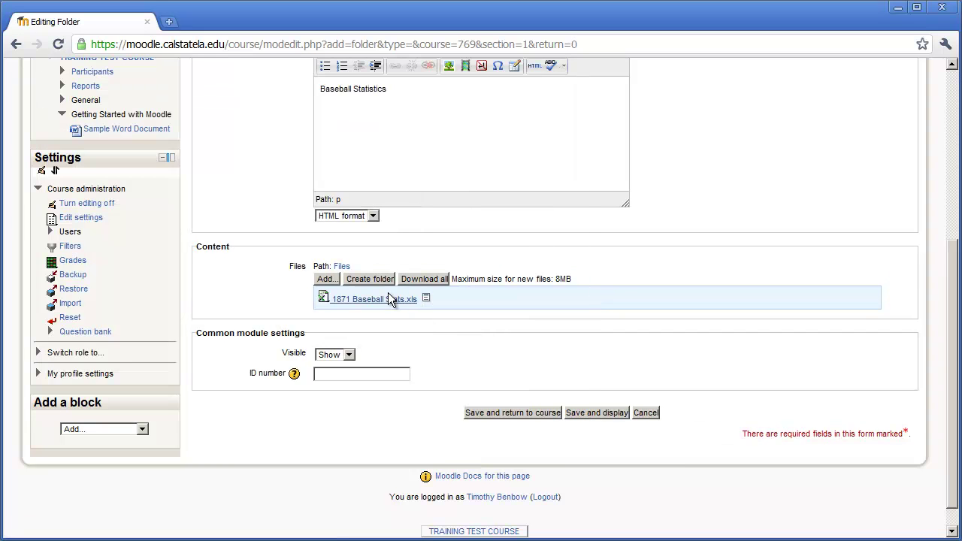
Add 1871-72 Baseball Stats.xls from Basic Class Files to the folder's content
{"action": "left_click", "coordinate": [326, 278]}
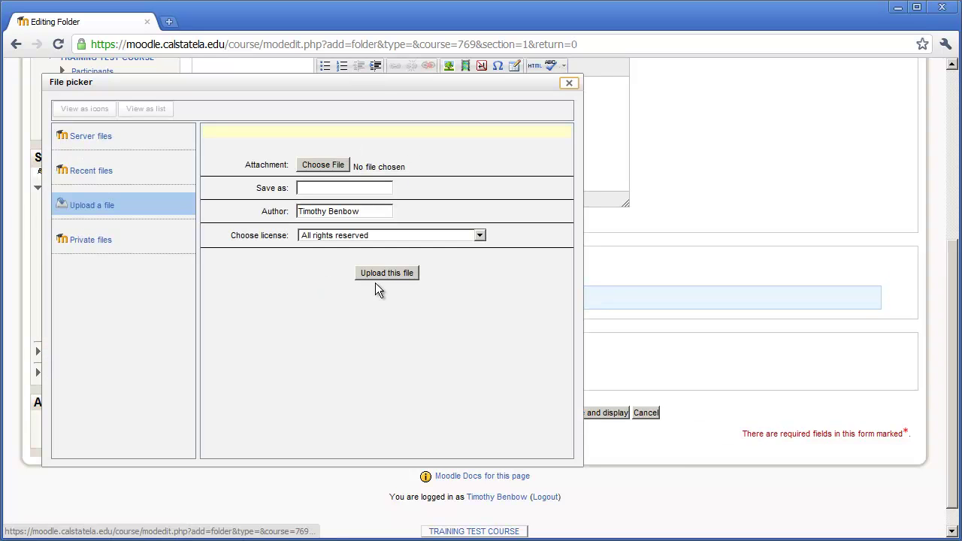
{"action": "left_click", "coordinate": [319, 167]}
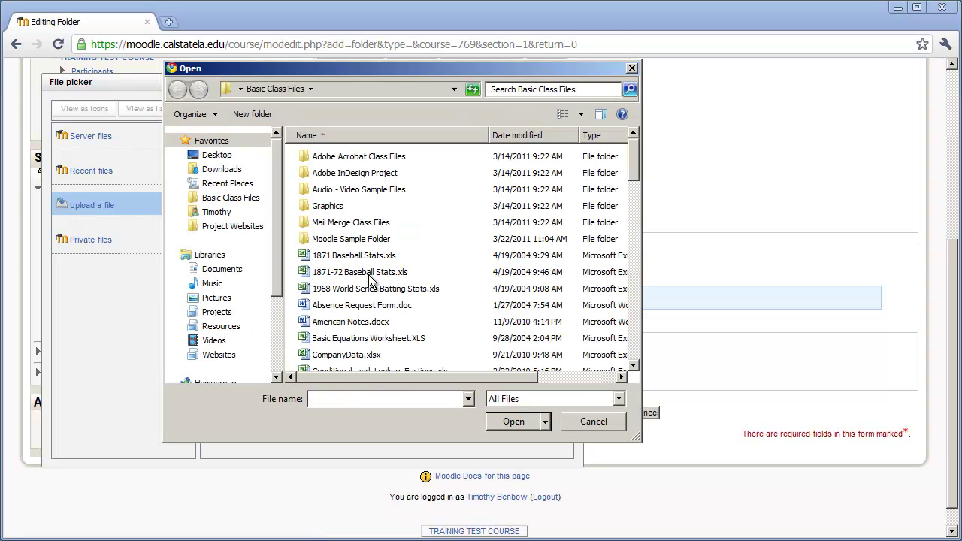
{"action": "left_click", "coordinate": [365, 272]}
{"action": "left_click", "coordinate": [513, 422]}
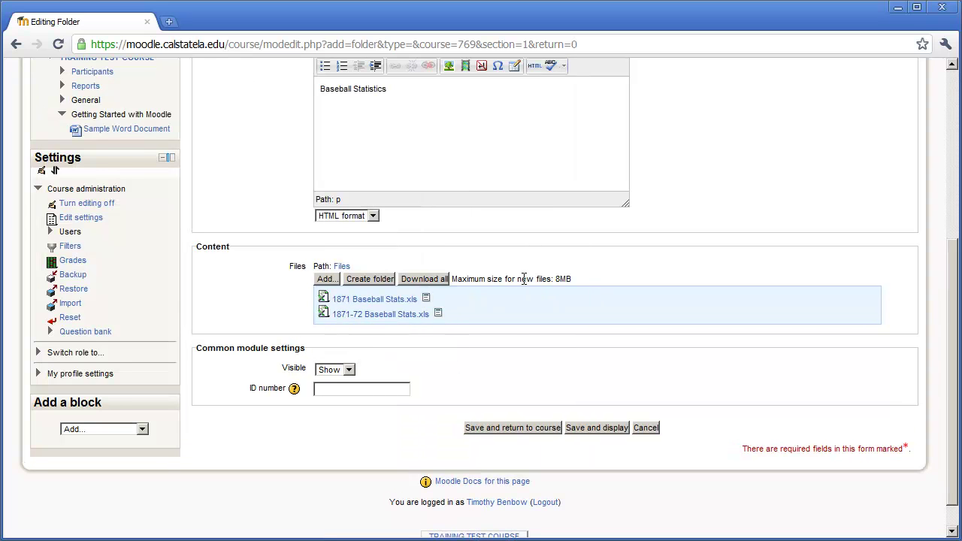
Upload 1968 World Series Batting Stats.xls from Basic Class Files as the folder's third file
{"action": "left_click", "coordinate": [325, 279]}
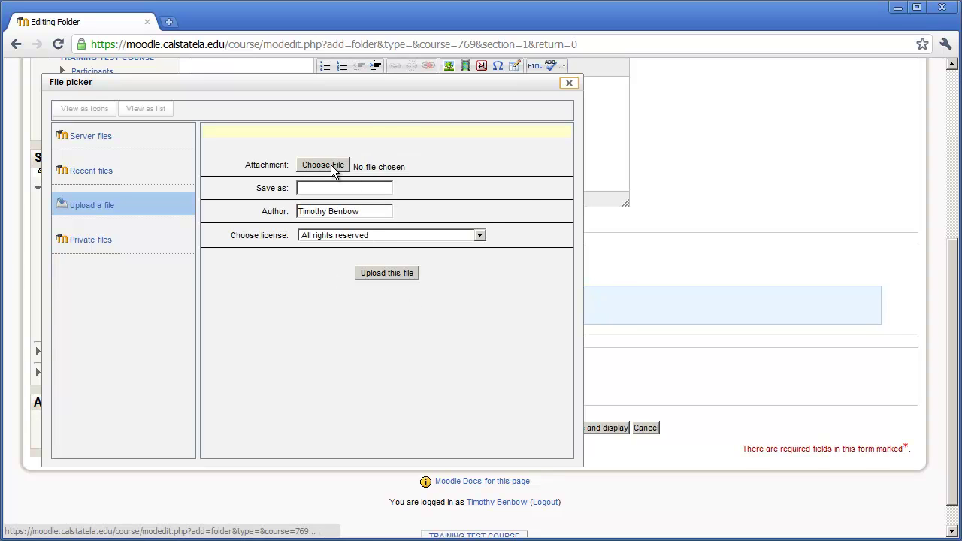
{"action": "left_click", "coordinate": [334, 167]}
{"action": "left_click", "coordinate": [379, 292]}
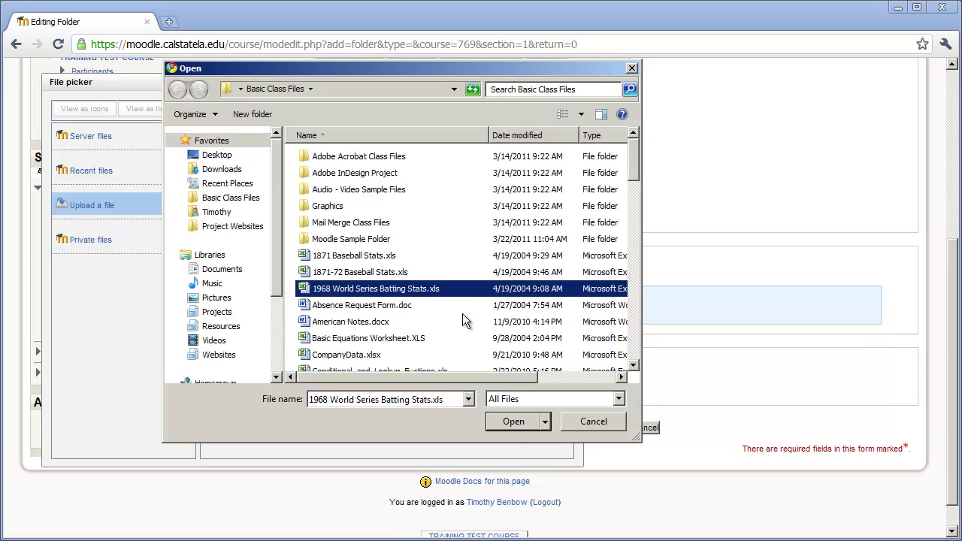
{"action": "left_click", "coordinate": [514, 422]}
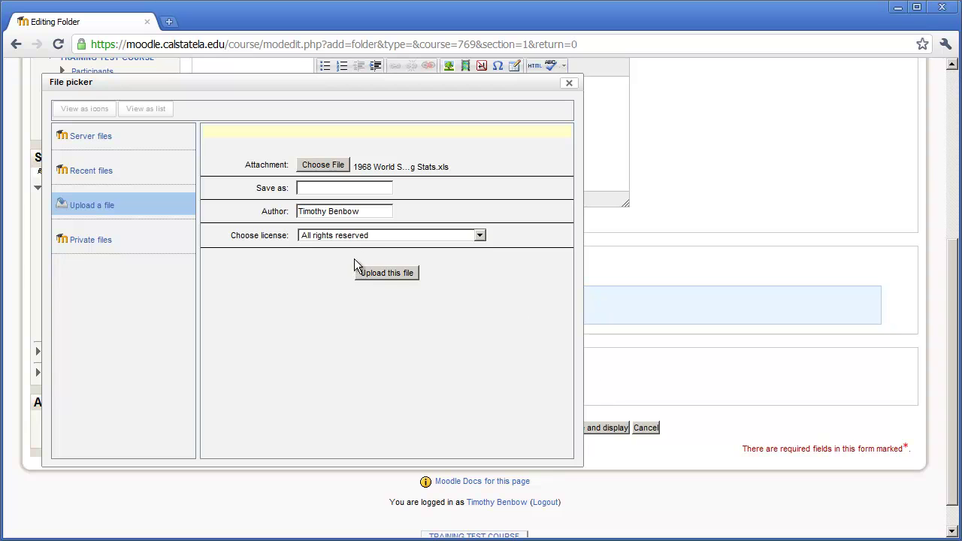
{"action": "left_click", "coordinate": [395, 275]}
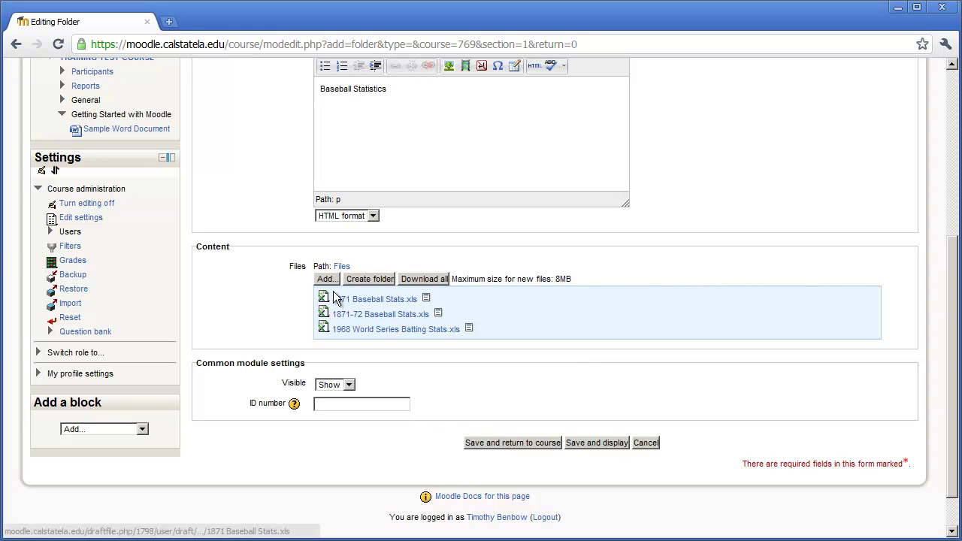
Save the folder to the course, open Baseball Documents to review its file list, and return to the TRAINING TEST COURSE page
{"action": "left_click", "coordinate": [502, 441]}
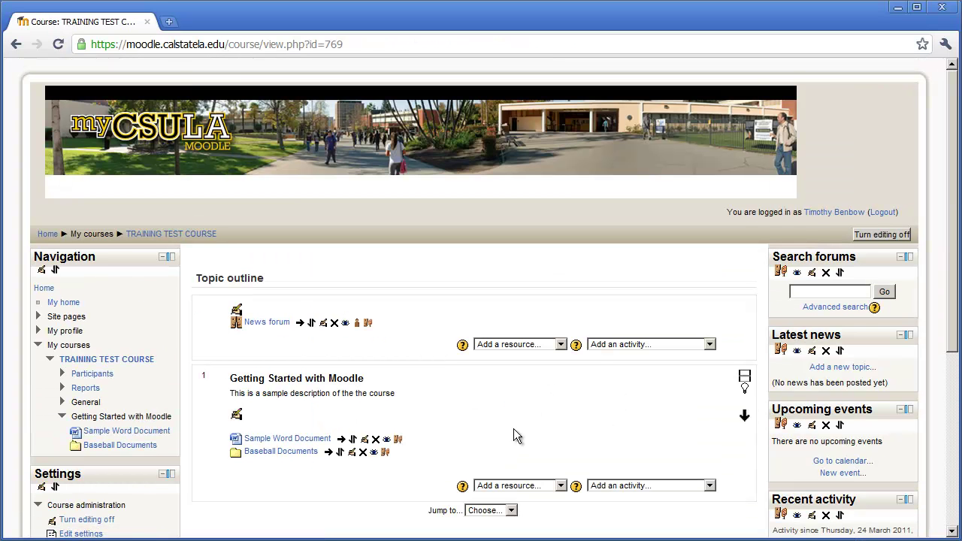
{"action": "scroll", "coordinate": [481, 445], "scroll_direction": "down", "scroll_amount": 2}
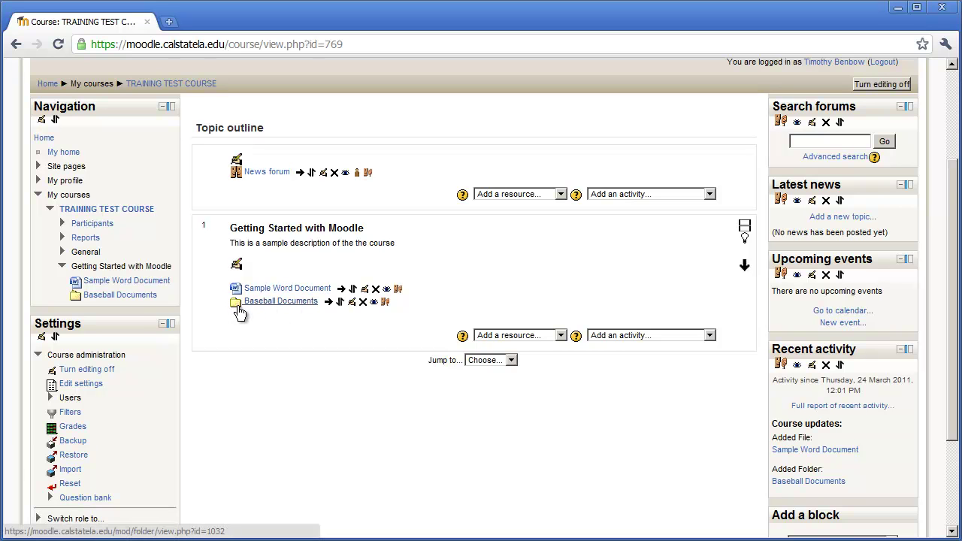
{"action": "left_click", "coordinate": [280, 307]}
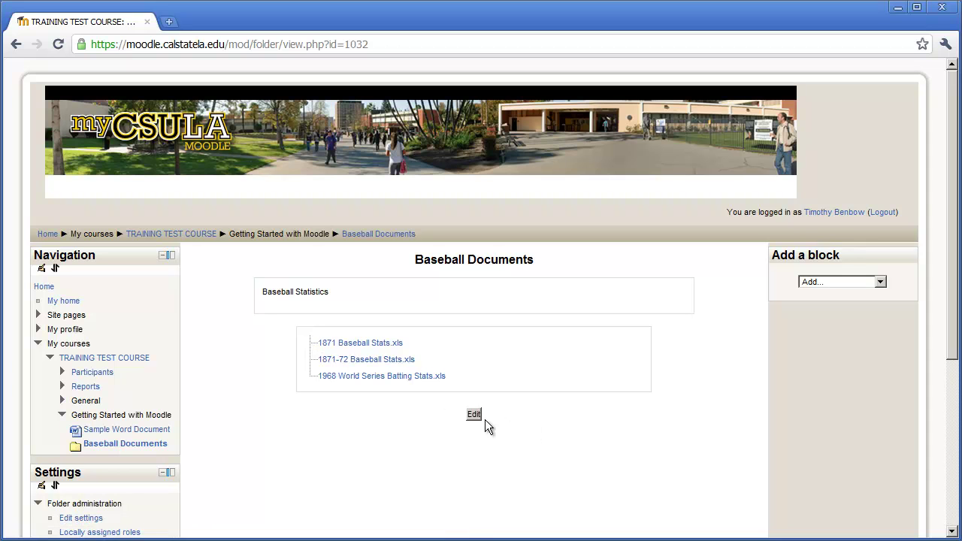
{"action": "scroll", "coordinate": [448, 450], "scroll_direction": "down", "scroll_amount": 3}
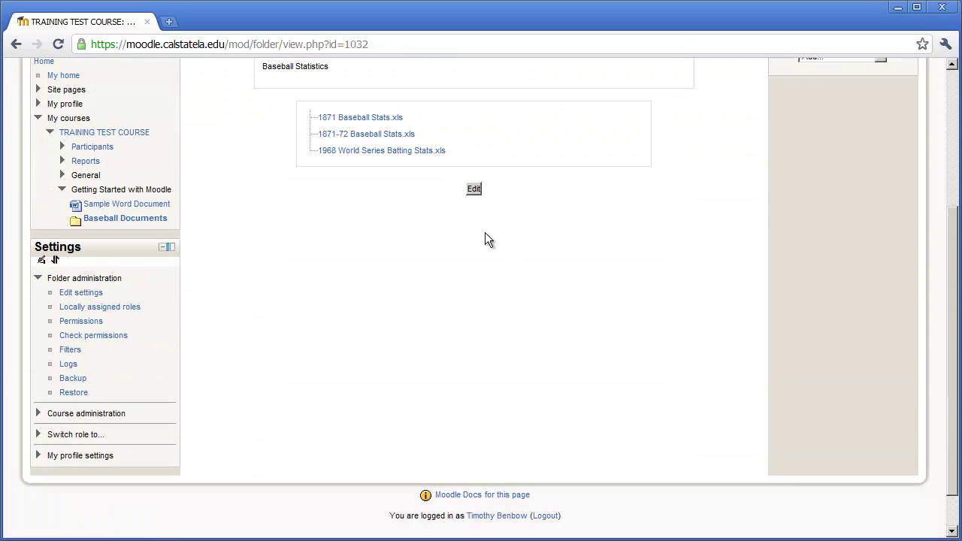
{"action": "scroll", "coordinate": [485, 238], "scroll_direction": "up", "scroll_amount": 1}
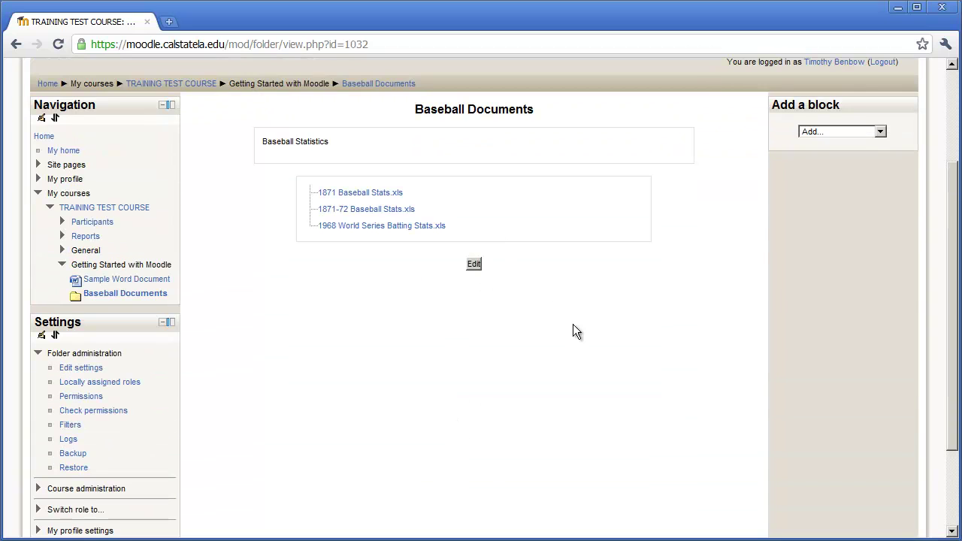
{"action": "scroll", "coordinate": [573, 325], "scroll_direction": "up", "scroll_amount": 2}
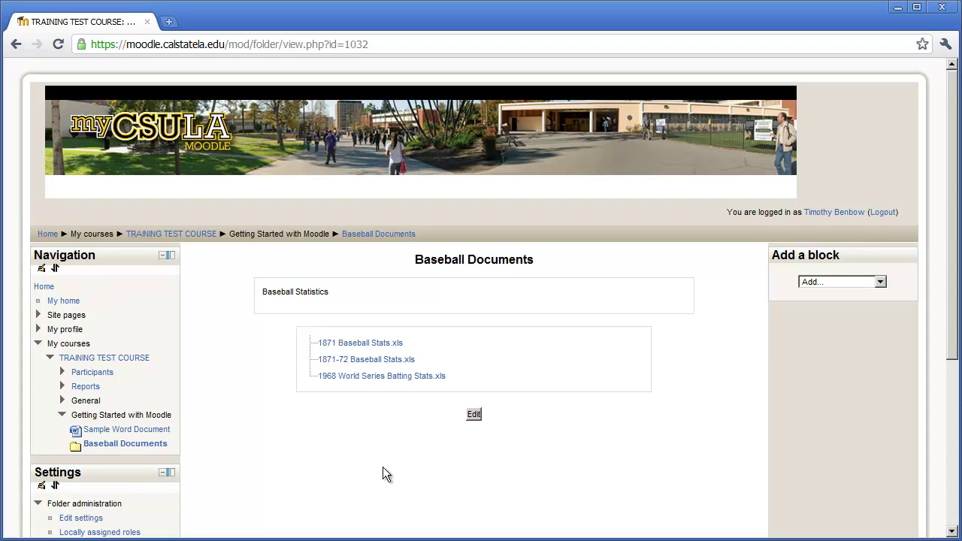
{"action": "left_click", "coordinate": [111, 359]}
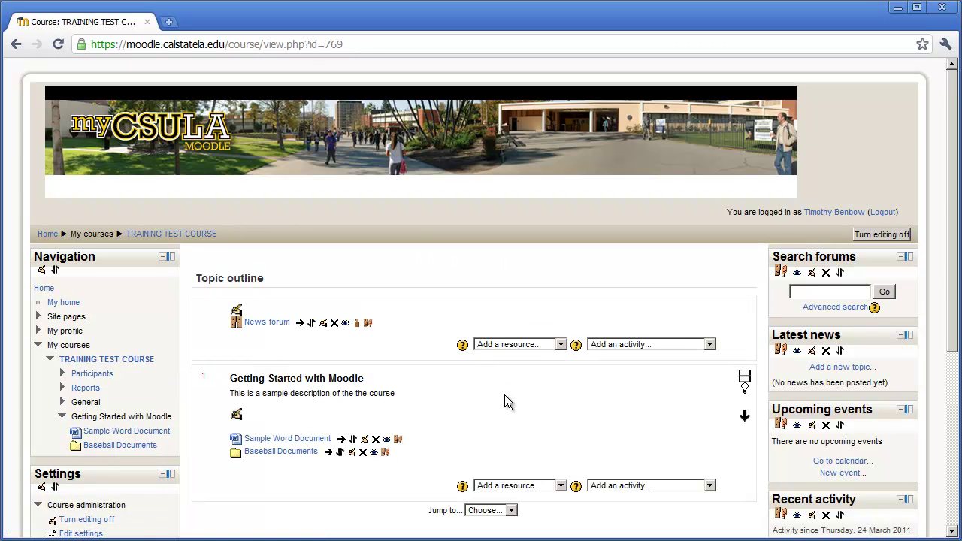
Add a Page resource to the Getting Started with Moodle topic, named "Sample Web Page" with the description "Description of page"
{"action": "scroll", "coordinate": [505, 395], "scroll_direction": "down", "scroll_amount": 1}
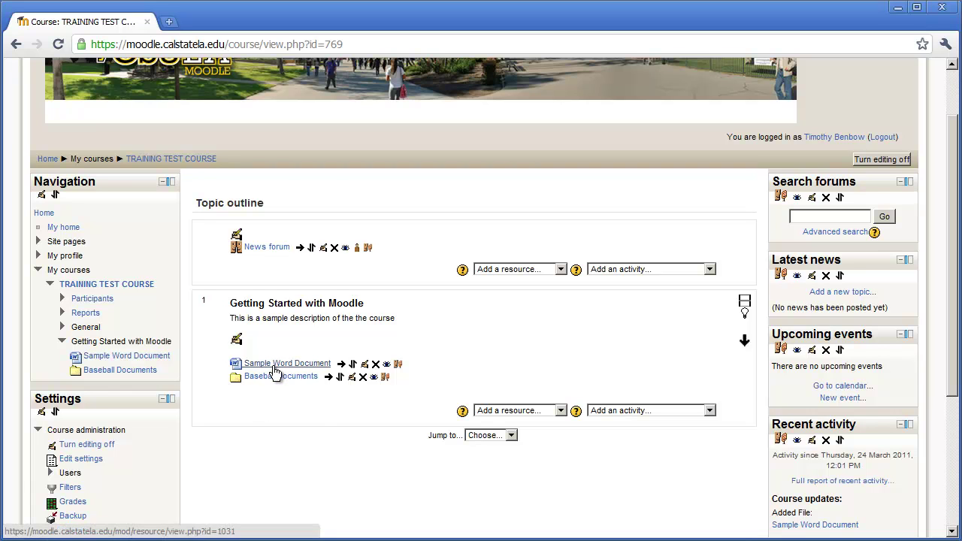
{"action": "left_click", "coordinate": [514, 413]}
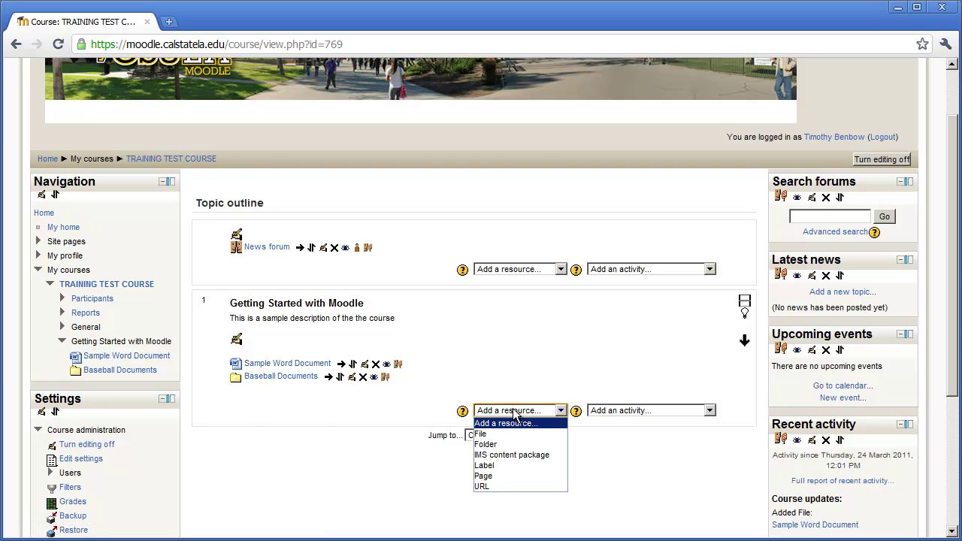
{"action": "left_click", "coordinate": [485, 477]}
{"action": "scroll", "coordinate": [485, 476], "scroll_direction": "down", "scroll_amount": 3}
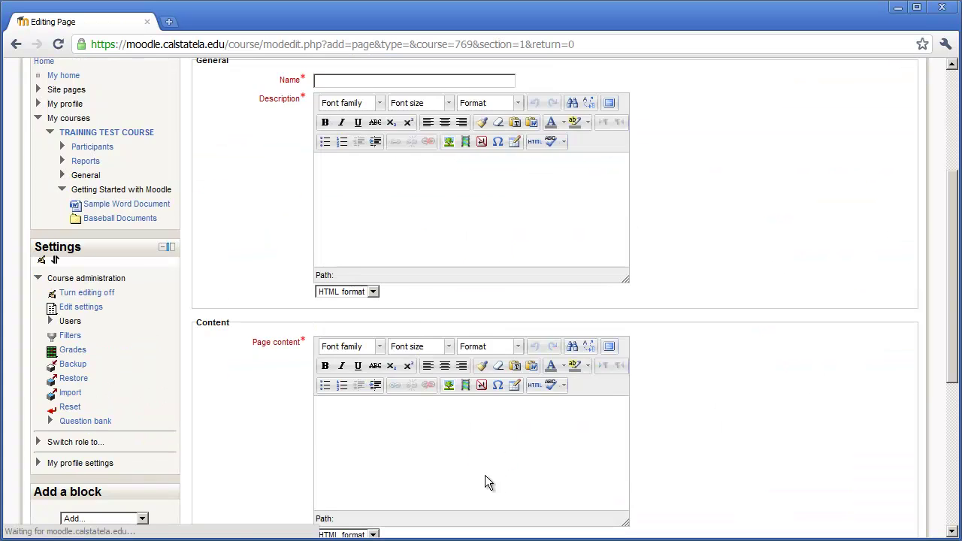
{"action": "scroll", "coordinate": [484, 476], "scroll_direction": "down", "scroll_amount": 1}
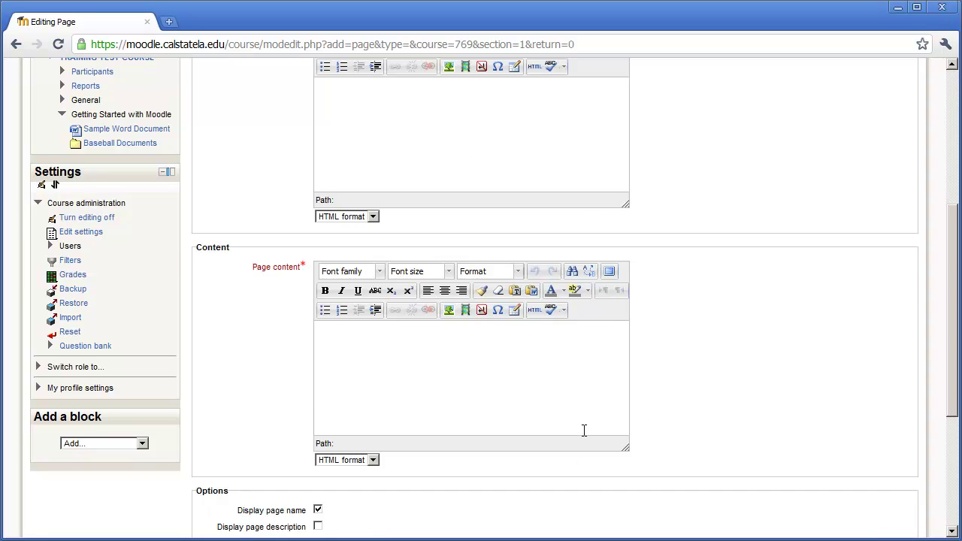
{"action": "scroll", "coordinate": [582, 429], "scroll_direction": "up", "scroll_amount": 4}
{"action": "left_click", "coordinate": [338, 307]}
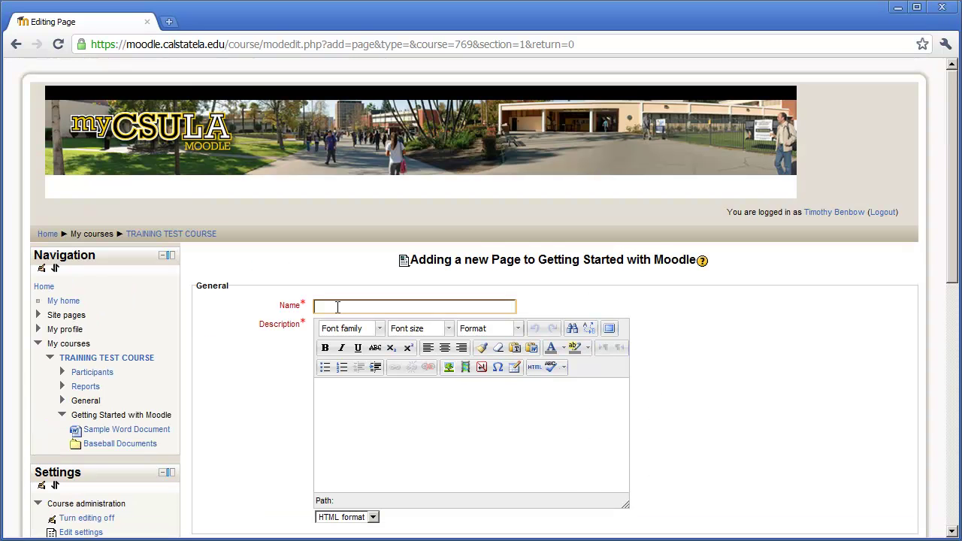
{"action": "type", "text": "Sample Web Page"}
{"action": "key", "text": "Tab"}
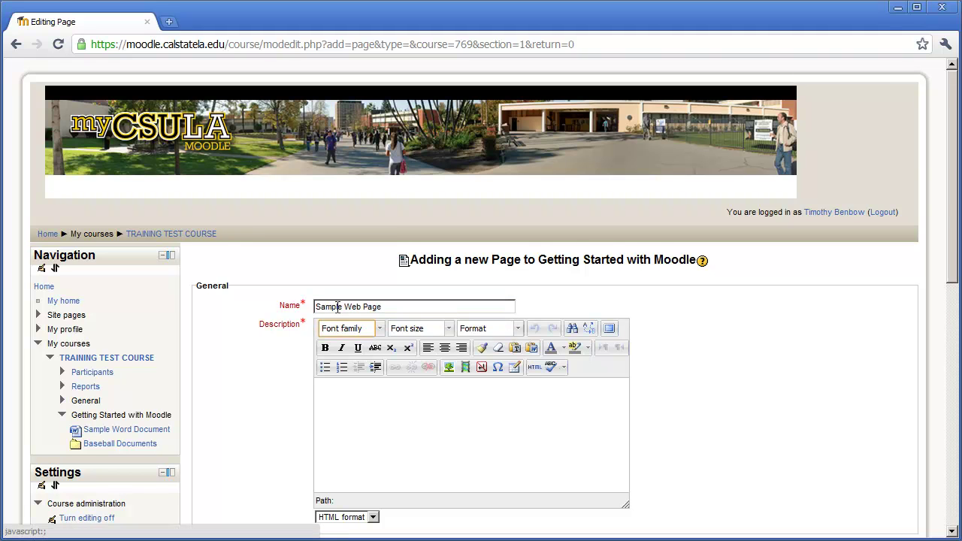
{"action": "left_click", "coordinate": [340, 403]}
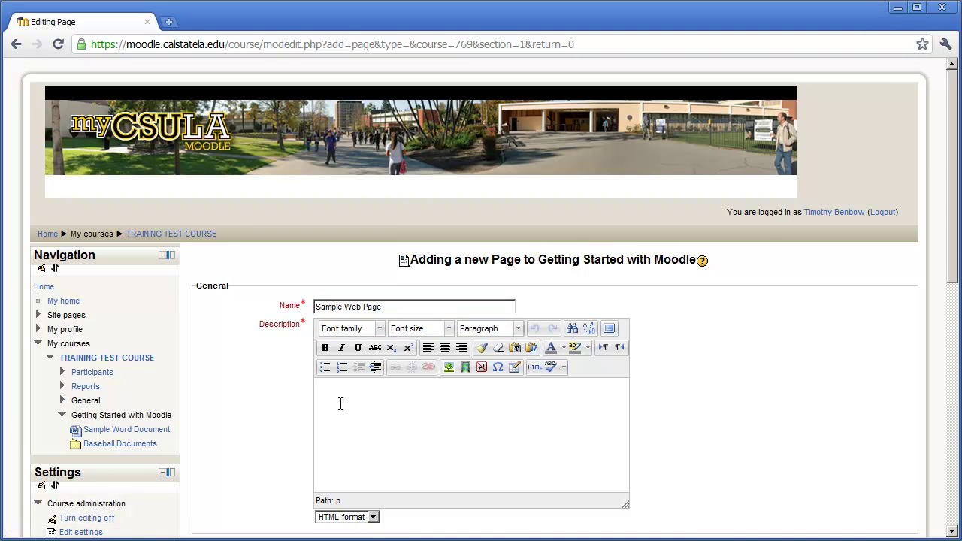
{"action": "type", "text": "Description of page"}
Enter "Actual page content" as the page content of the new page
{"action": "scroll", "coordinate": [271, 437], "scroll_direction": "down", "scroll_amount": 3}
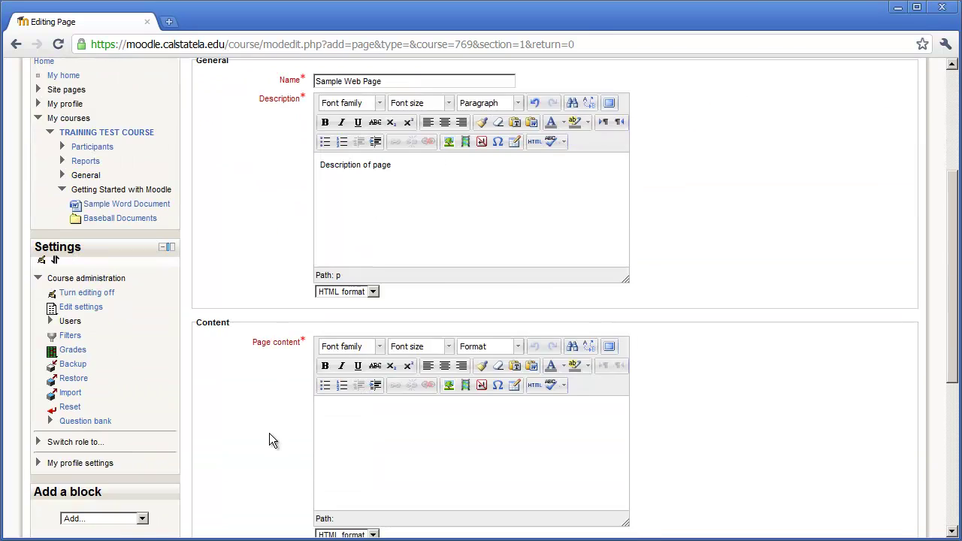
{"action": "scroll", "coordinate": [269, 434], "scroll_direction": "down", "scroll_amount": 1}
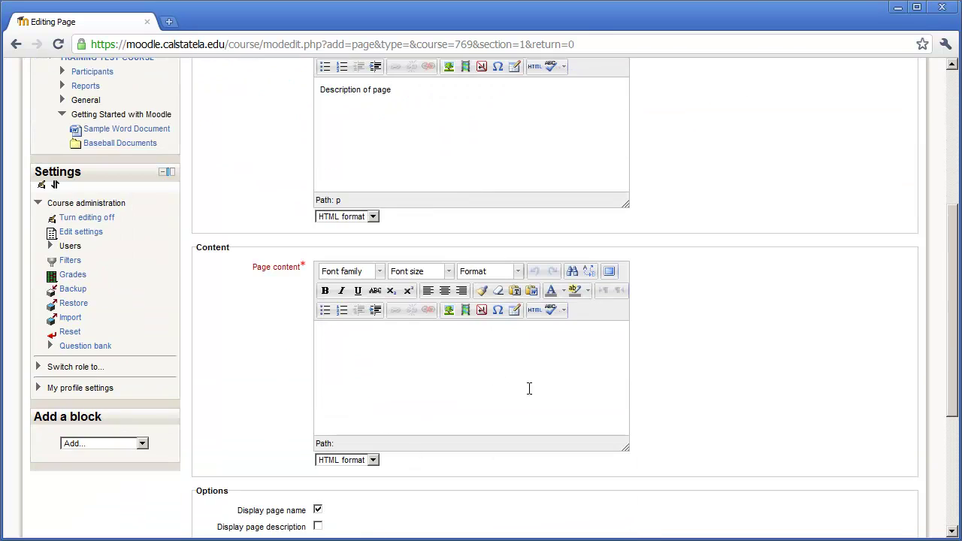
{"action": "left_click", "coordinate": [390, 355]}
{"action": "type", "text": "Actual page content"}
{"action": "key", "text": "BackSpace"}
{"action": "key", "text": "BackSpace"}
{"action": "key", "text": "BackSpace"}
{"action": "key", "text": "BackSpace"}
{"action": "type", "text": "ten"}
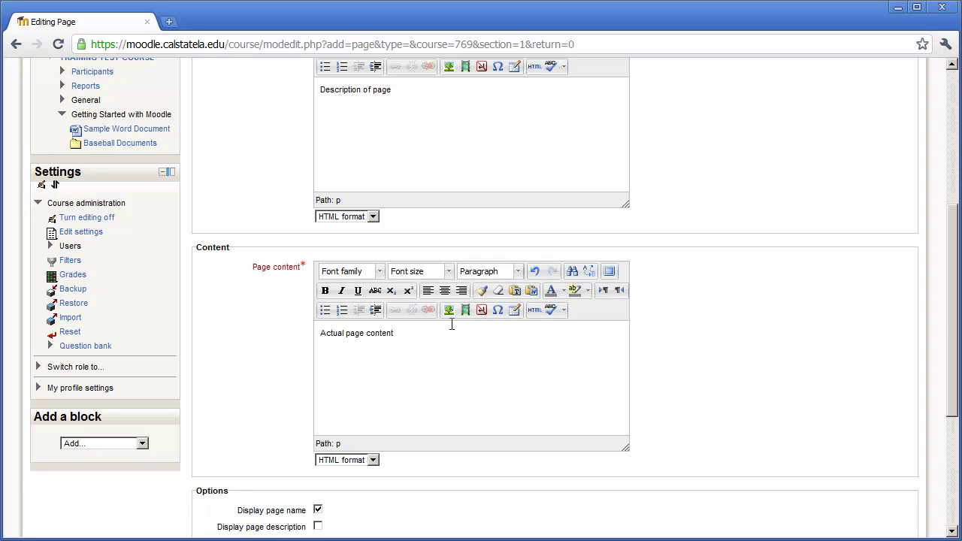
{"action": "left_click", "coordinate": [516, 272]}
{"action": "scroll", "coordinate": [502, 363], "scroll_direction": "down", "scroll_amount": 2}
{"action": "scroll", "coordinate": [501, 364], "scroll_direction": "down", "scroll_amount": 1}
{"action": "scroll", "coordinate": [499, 357], "scroll_direction": "up", "scroll_amount": 1}
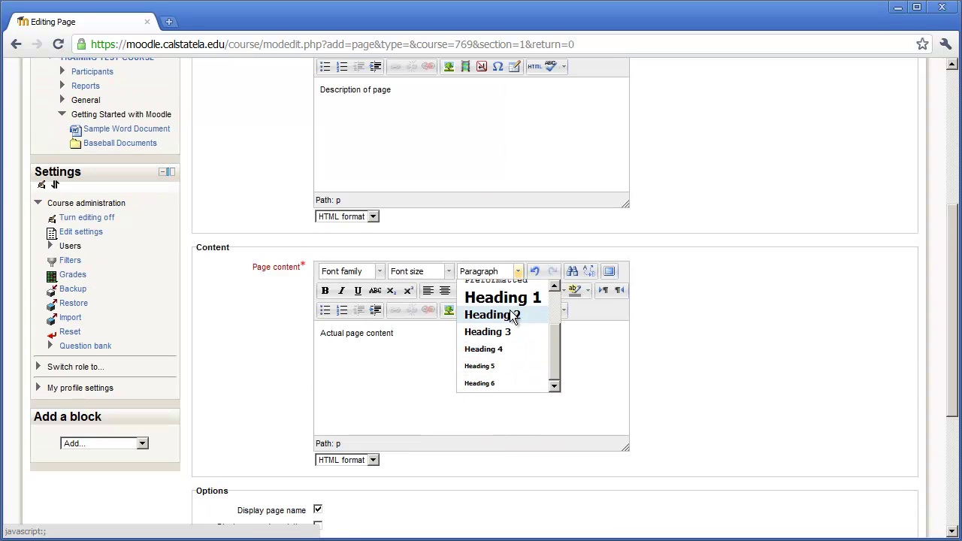
{"action": "left_click", "coordinate": [398, 363]}
Save the Sample Web Page resource and return to the course
{"action": "scroll", "coordinate": [398, 388], "scroll_direction": "down", "scroll_amount": 1}
{"action": "scroll", "coordinate": [398, 388], "scroll_direction": "down", "scroll_amount": 1}
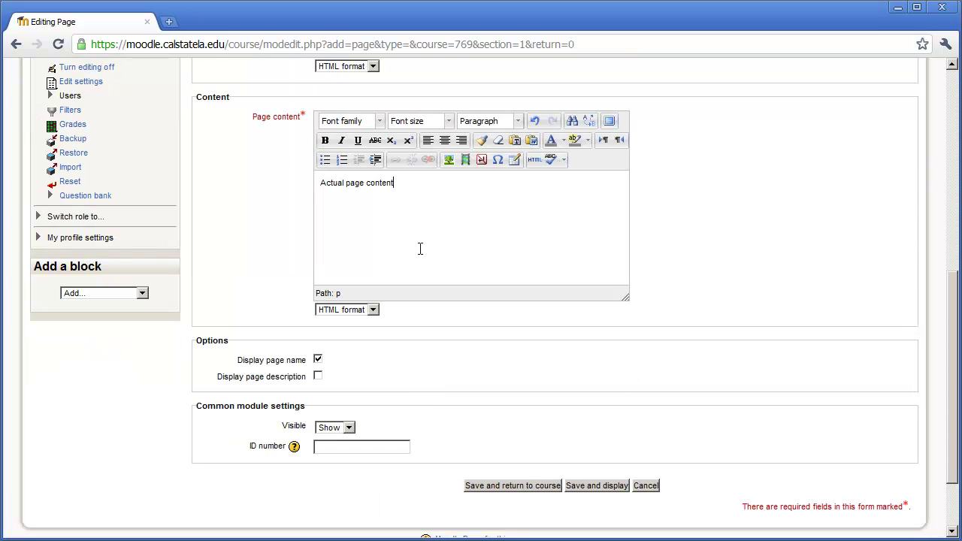
{"action": "left_click", "coordinate": [512, 486]}
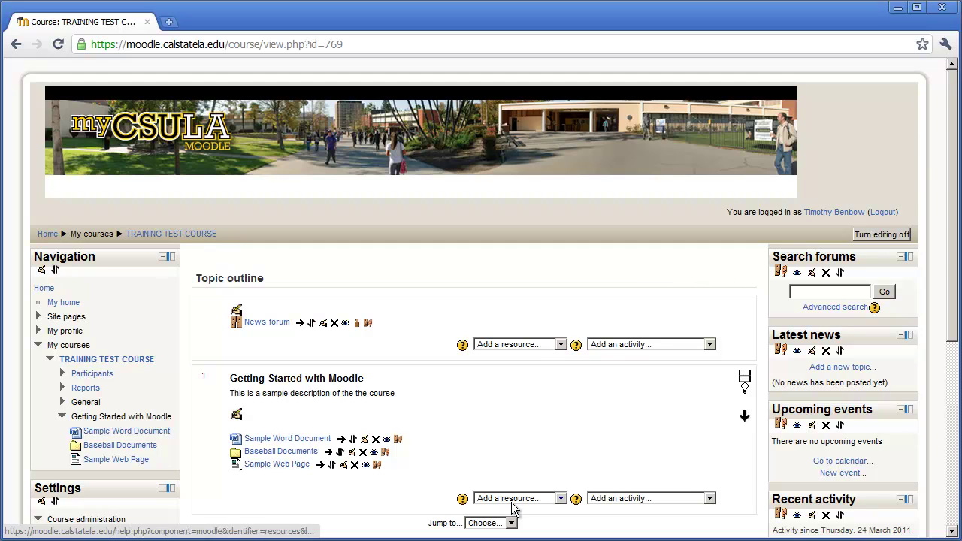
Add a URL resource to the Getting Started with Moodle topic, named "Cal State Los Angeles" with the description "Description of the link"
{"action": "scroll", "coordinate": [525, 504], "scroll_direction": "down", "scroll_amount": 1}
{"action": "scroll", "coordinate": [525, 503], "scroll_direction": "down", "scroll_amount": 1}
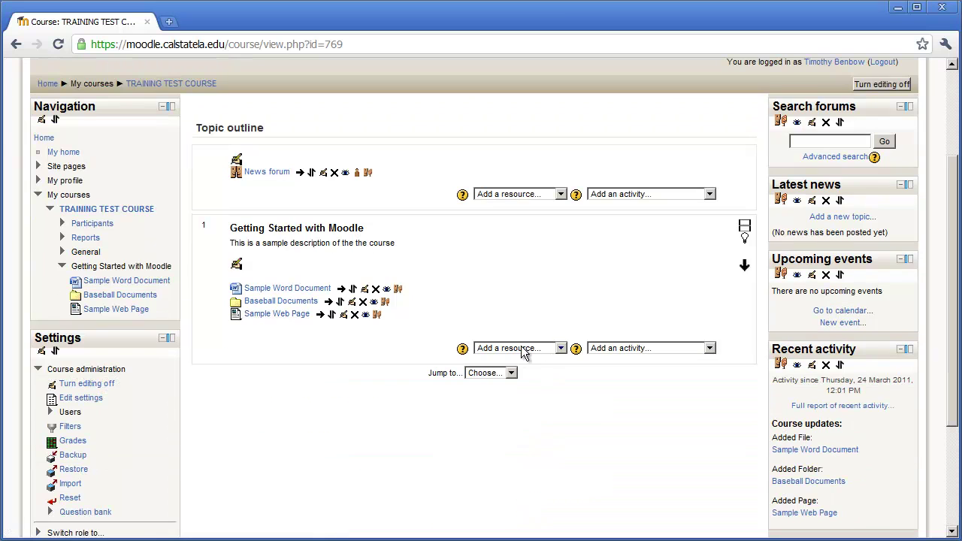
{"action": "left_click", "coordinate": [528, 348]}
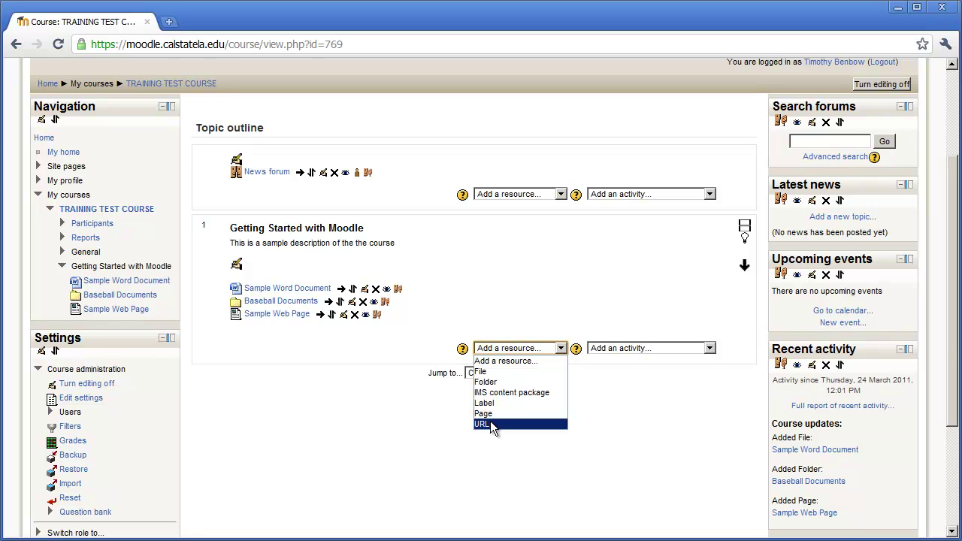
{"action": "left_click", "coordinate": [509, 424]}
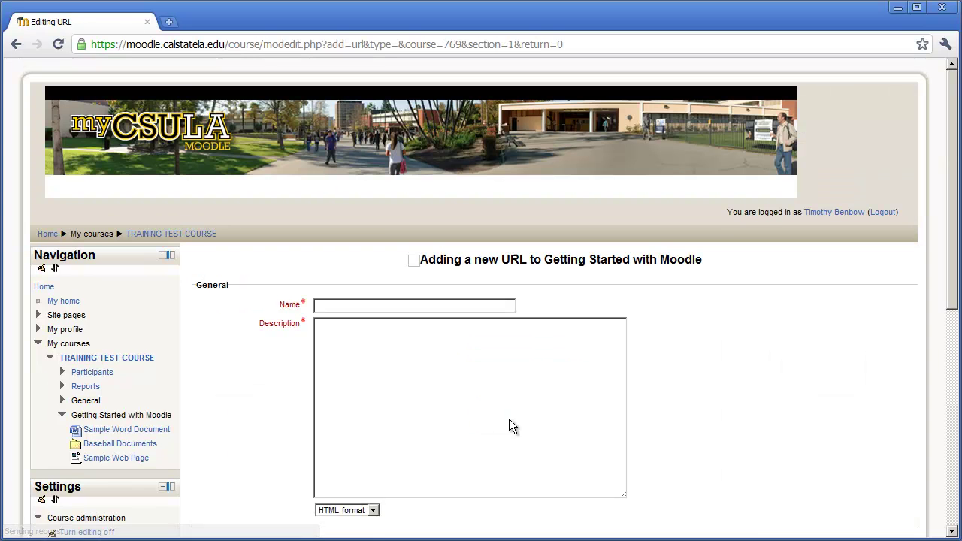
{"action": "left_click", "coordinate": [342, 308]}
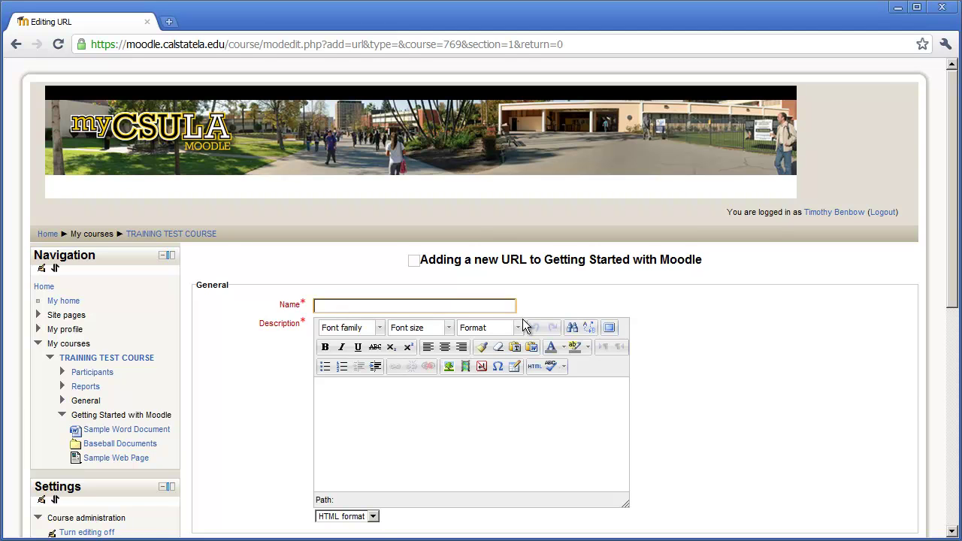
{"action": "type", "text": "Cal State Los Angeles"}
{"action": "key", "text": "Tab"}
{"action": "left_click", "coordinate": [370, 421]}
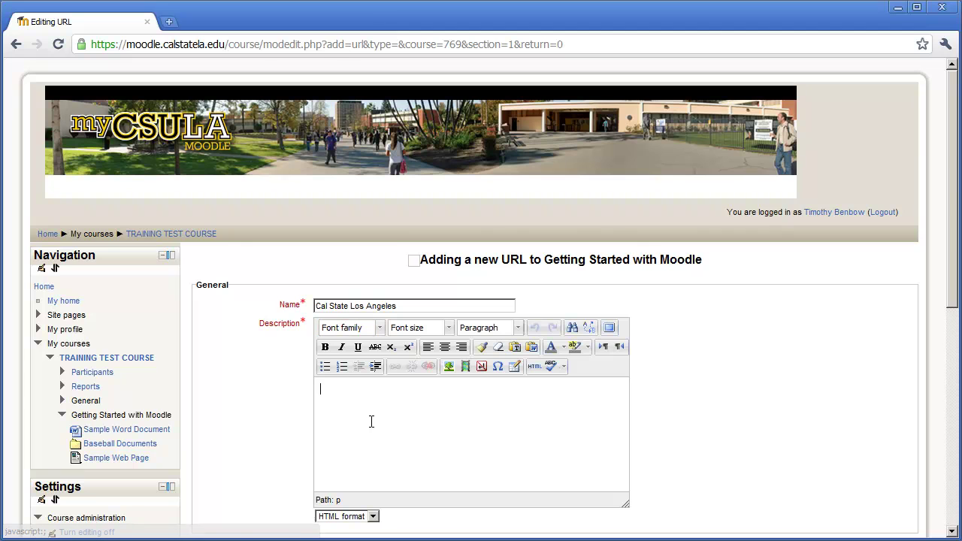
{"action": "type", "text": "Descriptio"}
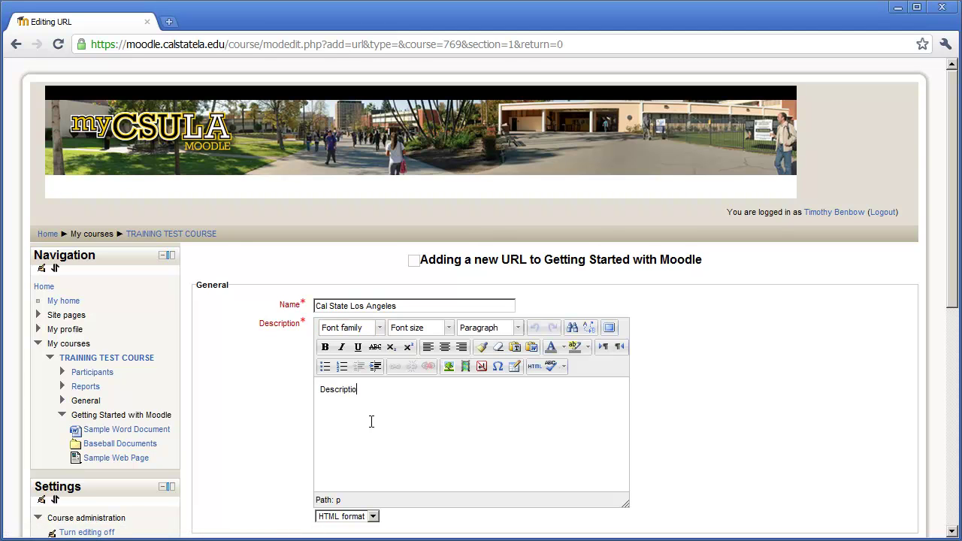
{"action": "type", "text": "n of the link"}
{"action": "scroll", "coordinate": [397, 406], "scroll_direction": "down", "scroll_amount": 1}
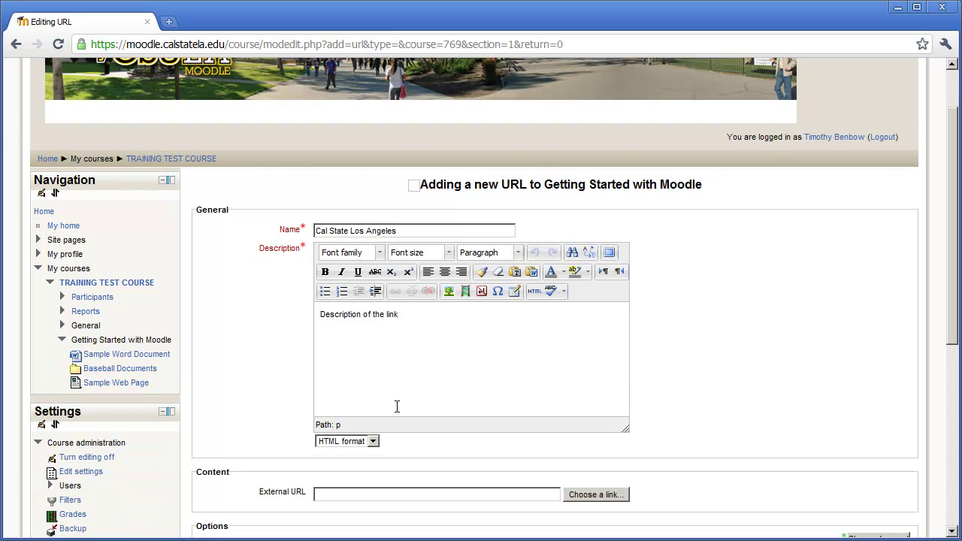
{"action": "scroll", "coordinate": [397, 407], "scroll_direction": "down", "scroll_amount": 1}
{"action": "left_click", "coordinate": [359, 419]}
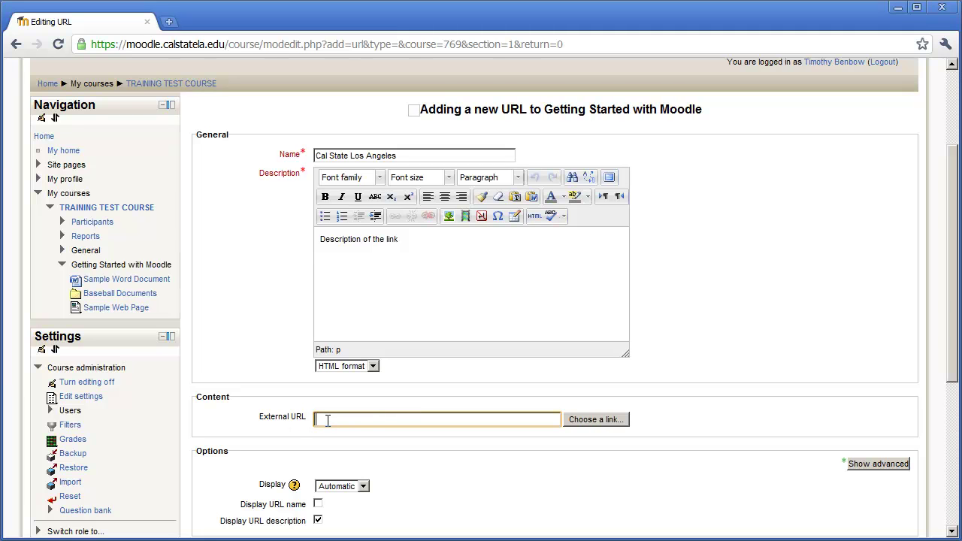
{"action": "type", "text": "http://www.ca"}
{"action": "type", "text": "statela.edu"}
{"action": "scroll", "coordinate": [582, 467], "scroll_direction": "down", "scroll_amount": 2}
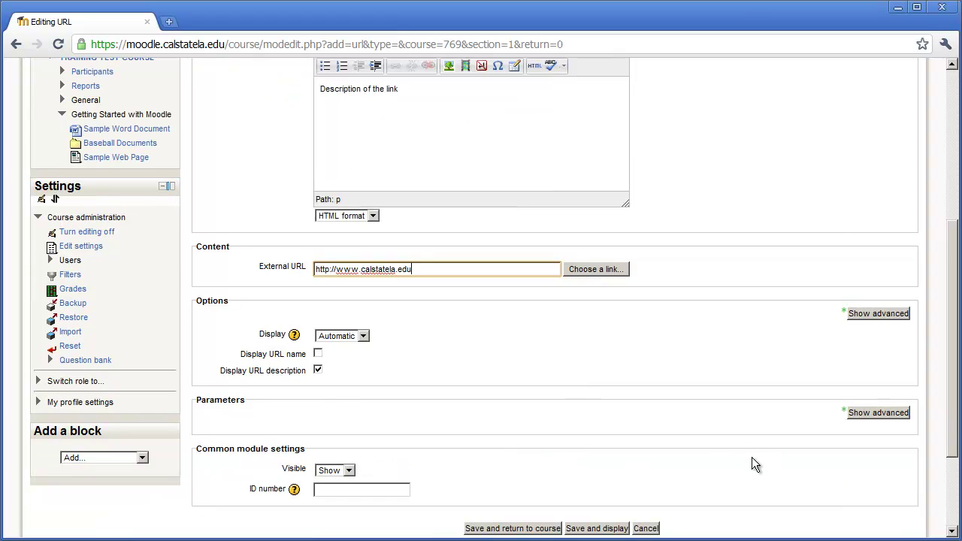
{"action": "scroll", "coordinate": [749, 462], "scroll_direction": "down", "scroll_amount": 1}
{"action": "left_click", "coordinate": [536, 453]}
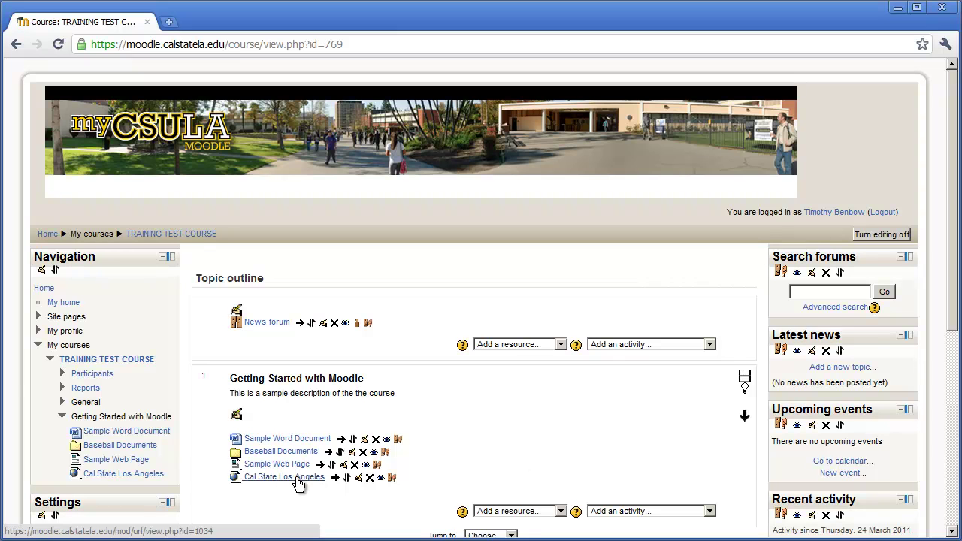
Test the Cal State Los Angeles link in the first topic and return to the course page
{"action": "left_click", "coordinate": [296, 478]}
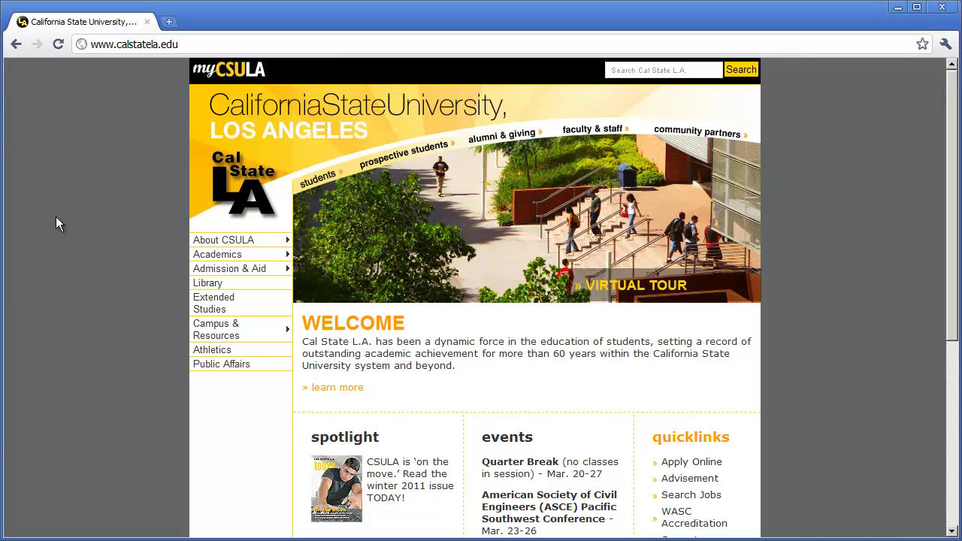
{"action": "left_click", "coordinate": [16, 45]}
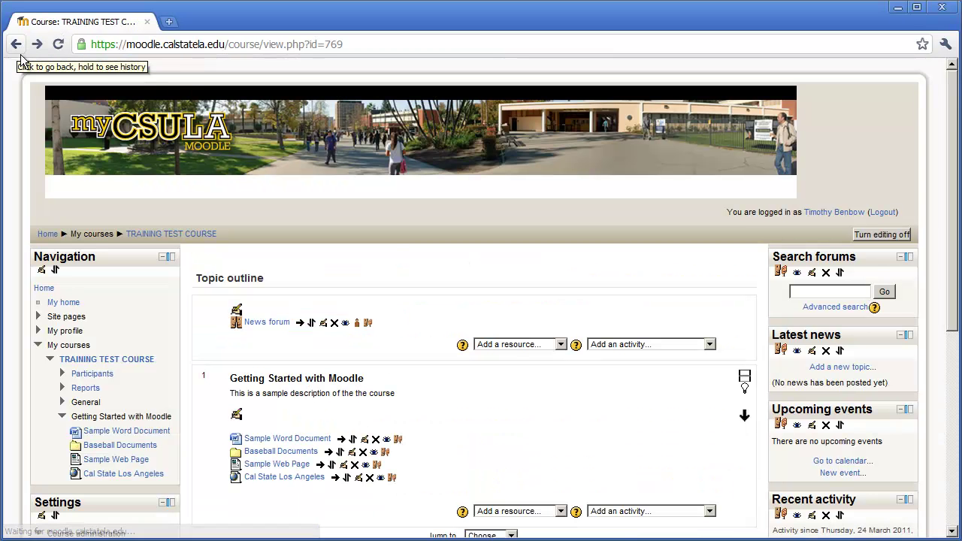
{"action": "scroll", "coordinate": [540, 402], "scroll_direction": "down", "scroll_amount": 1}
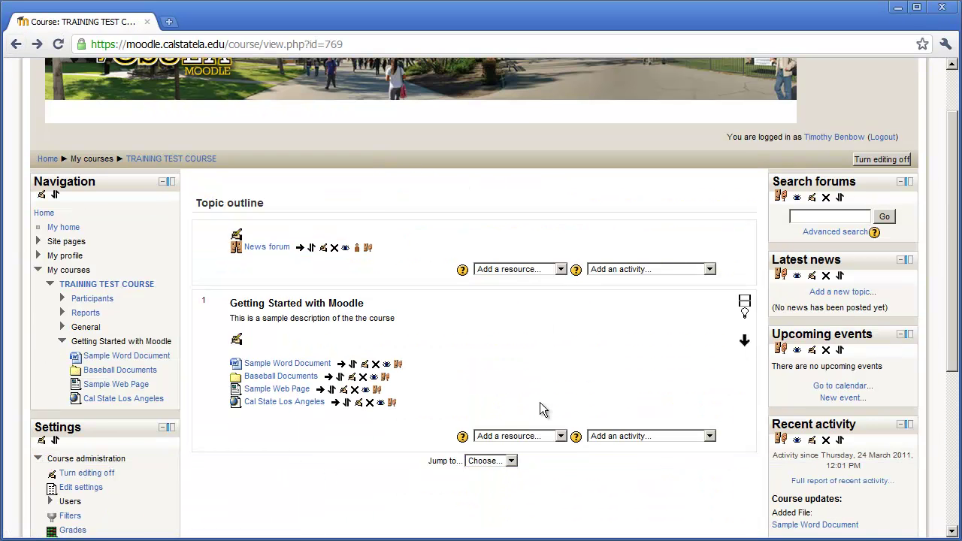
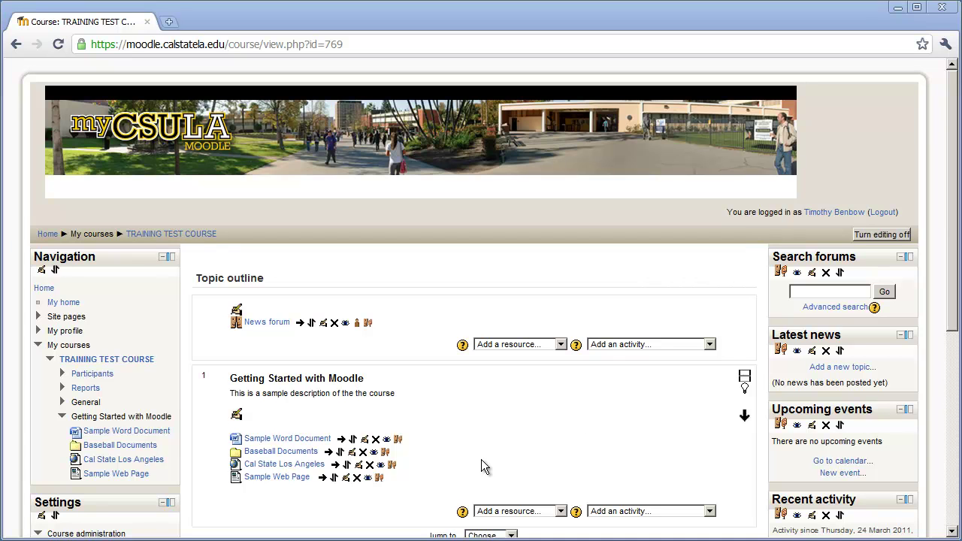
Turn off editing mode for the course page
{"action": "left_click", "coordinate": [885, 235]}
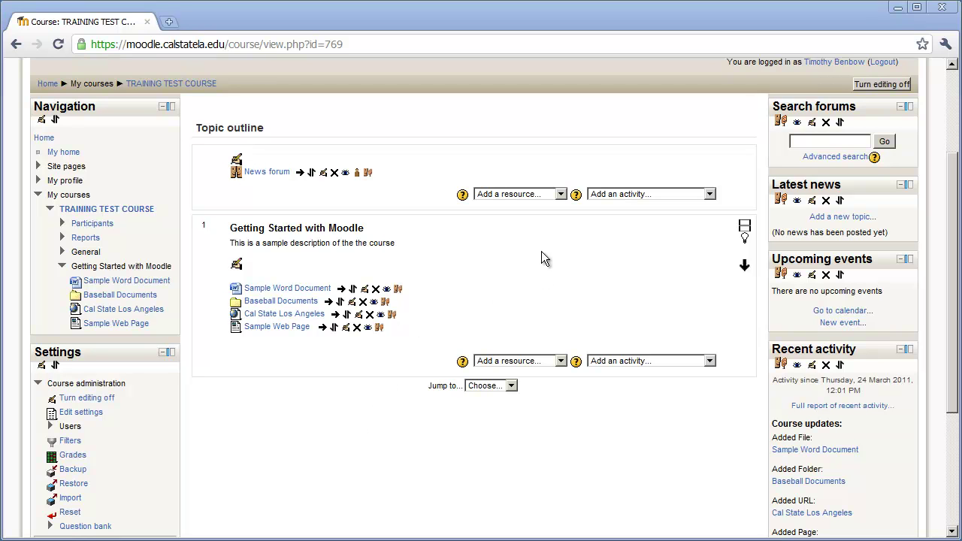
Add an upload-a-single-file assignment to the Getting Started with Moodle topic, named "Sample Assignment" with the description "Sample Description"
{"action": "left_click", "coordinate": [638, 361]}
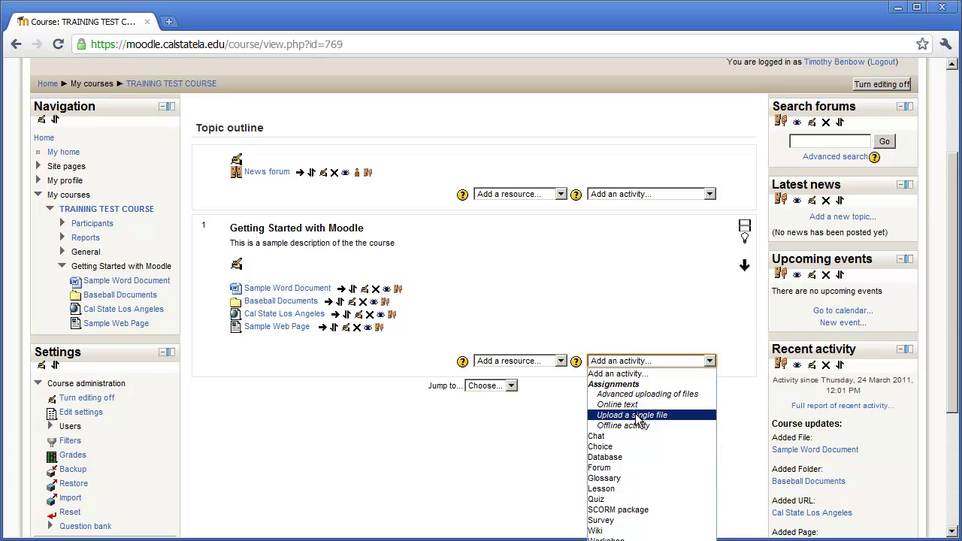
{"action": "left_click", "coordinate": [643, 416]}
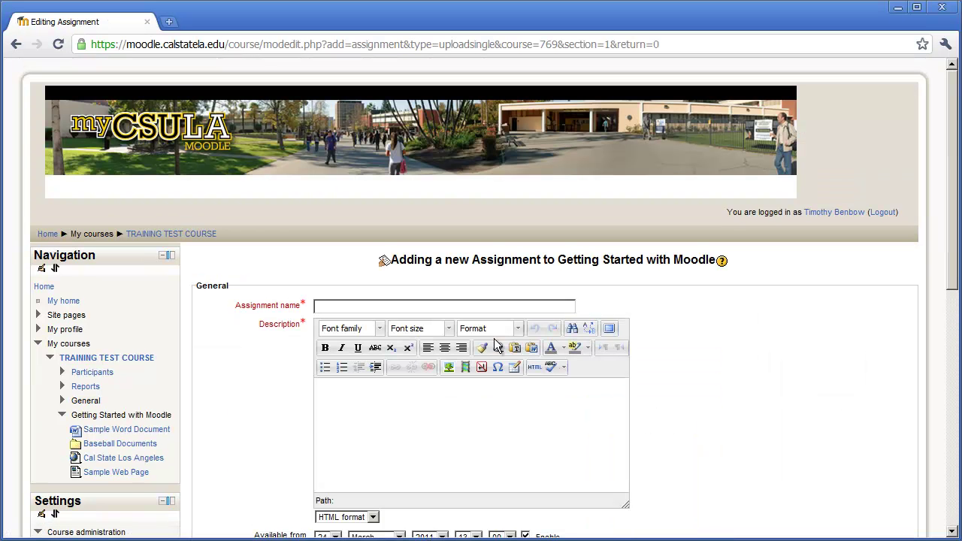
{"action": "left_click", "coordinate": [342, 309]}
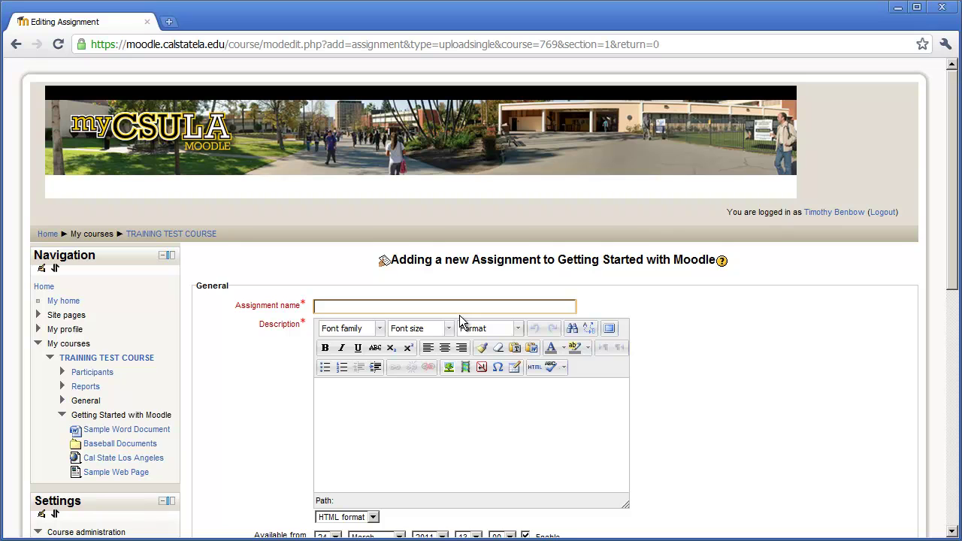
{"action": "type", "text": "Sample "}
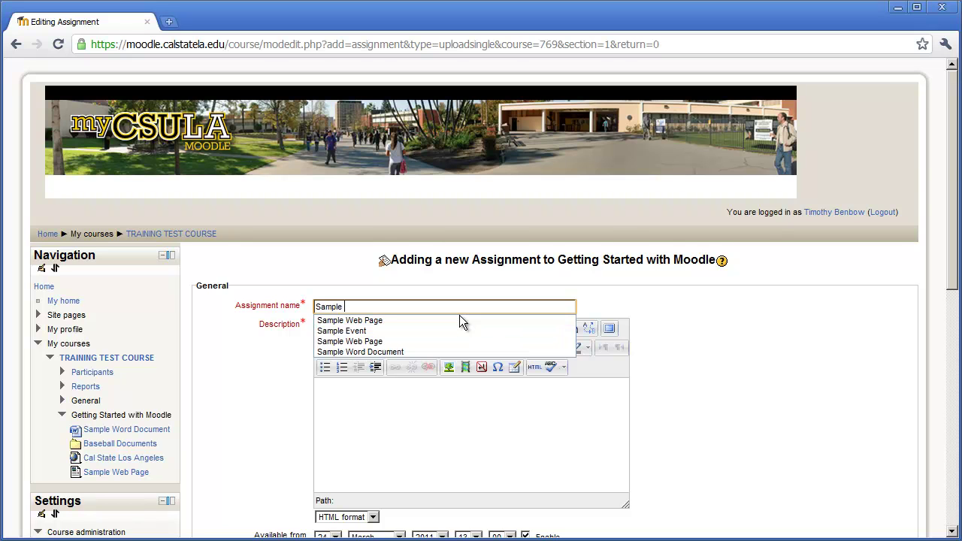
{"action": "type", "text": "Assignment"}
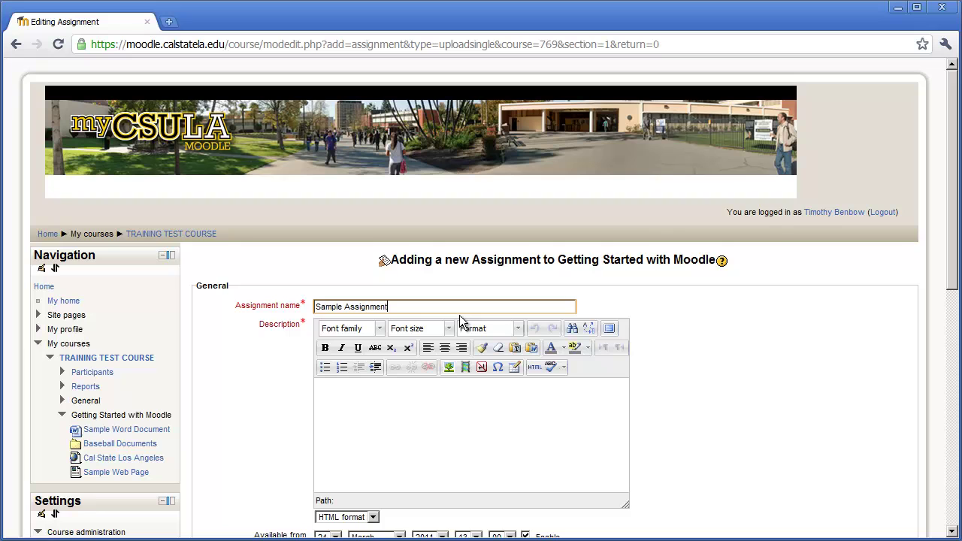
{"action": "left_click", "coordinate": [362, 403]}
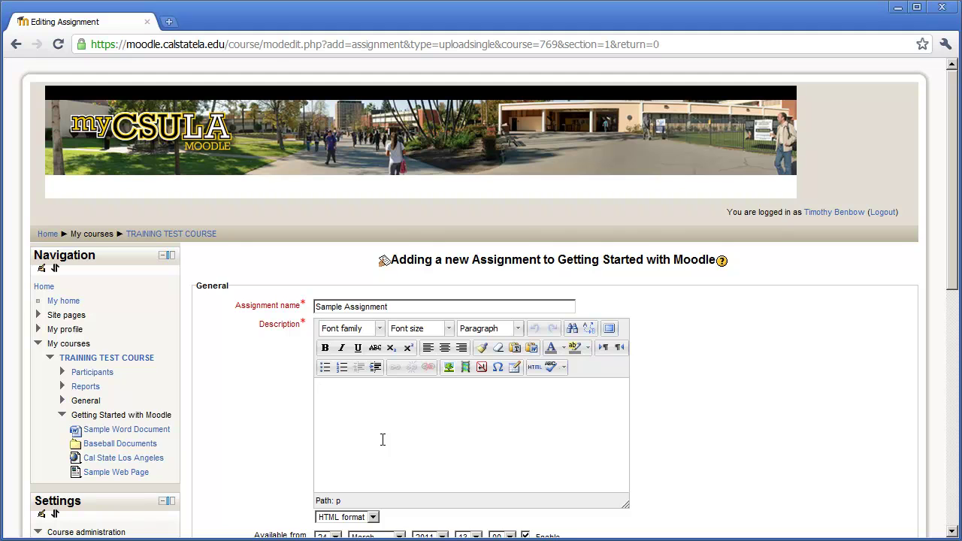
{"action": "type", "text": "Sample Description"}
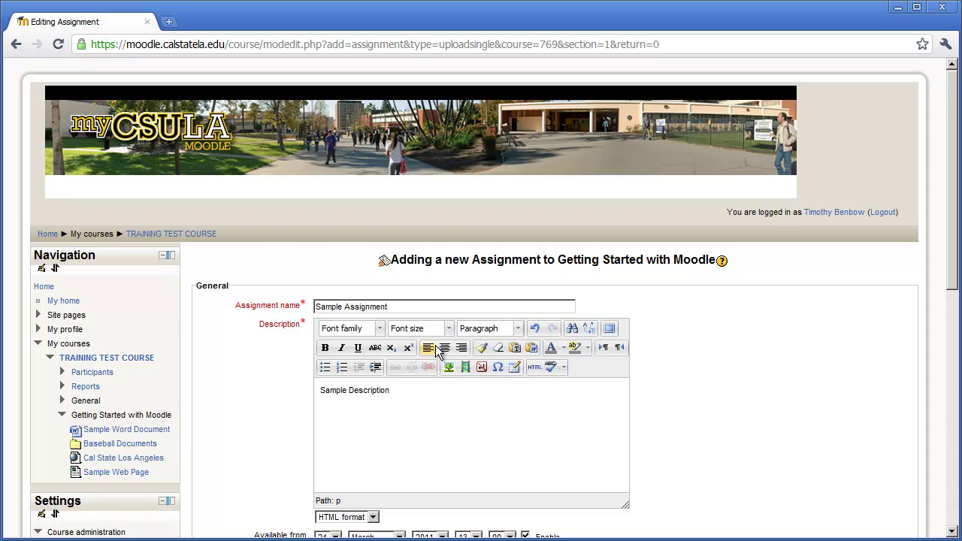
Keep the assignment's grade category Uncategorised, set the maximum upload size to 8MB, and save it back to the course
{"action": "scroll", "coordinate": [479, 375], "scroll_direction": "down", "scroll_amount": 2}
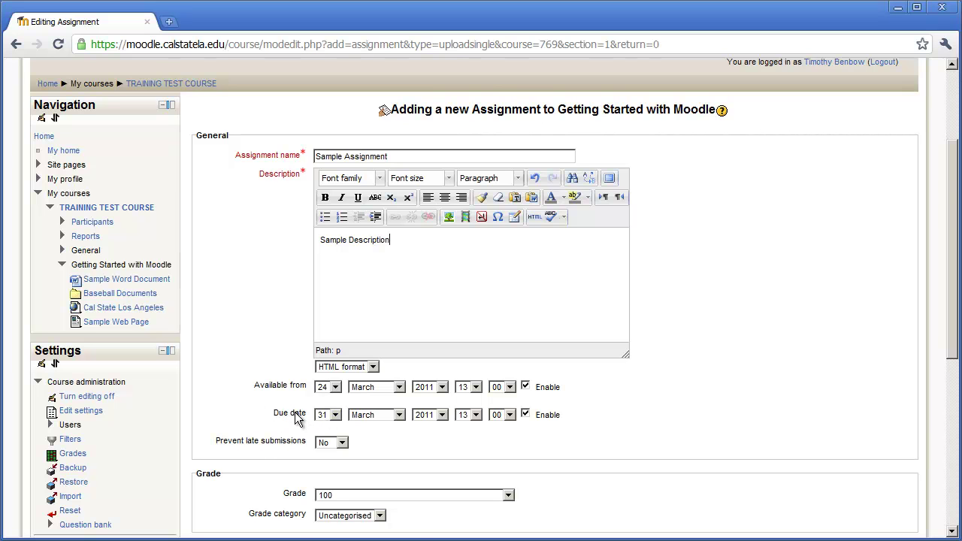
{"action": "scroll", "coordinate": [251, 459], "scroll_direction": "down", "scroll_amount": 1}
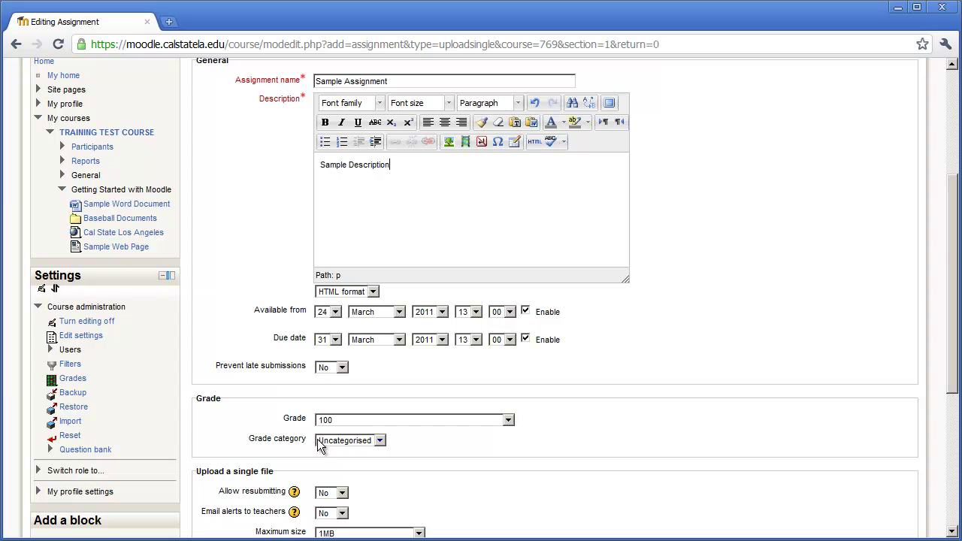
{"action": "left_click", "coordinate": [355, 443]}
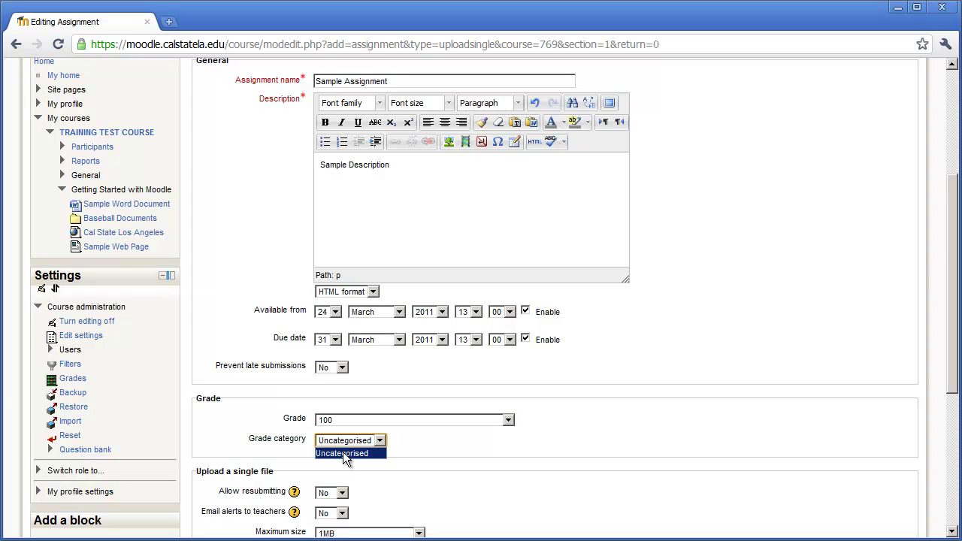
{"action": "left_click", "coordinate": [343, 453]}
{"action": "scroll", "coordinate": [403, 449], "scroll_direction": "down", "scroll_amount": 3}
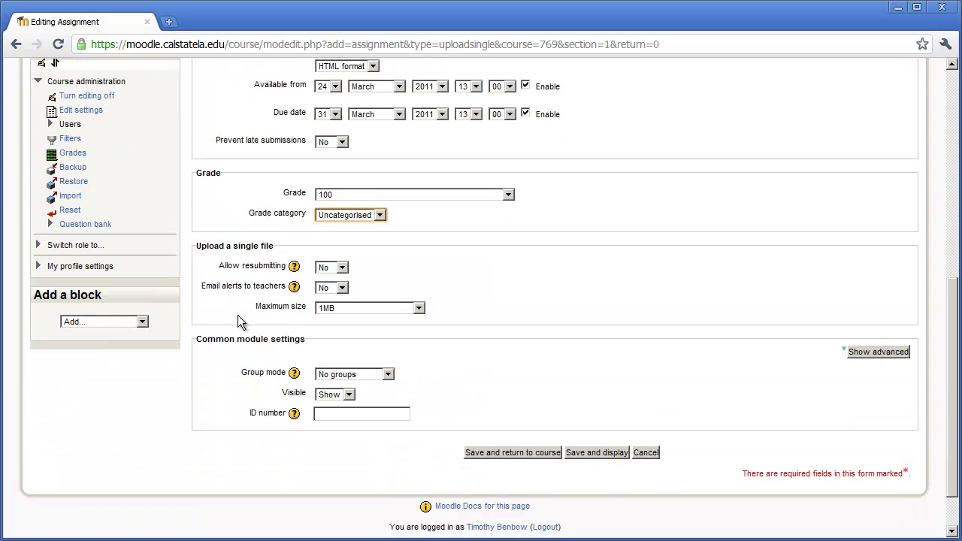
{"action": "left_click", "coordinate": [351, 307]}
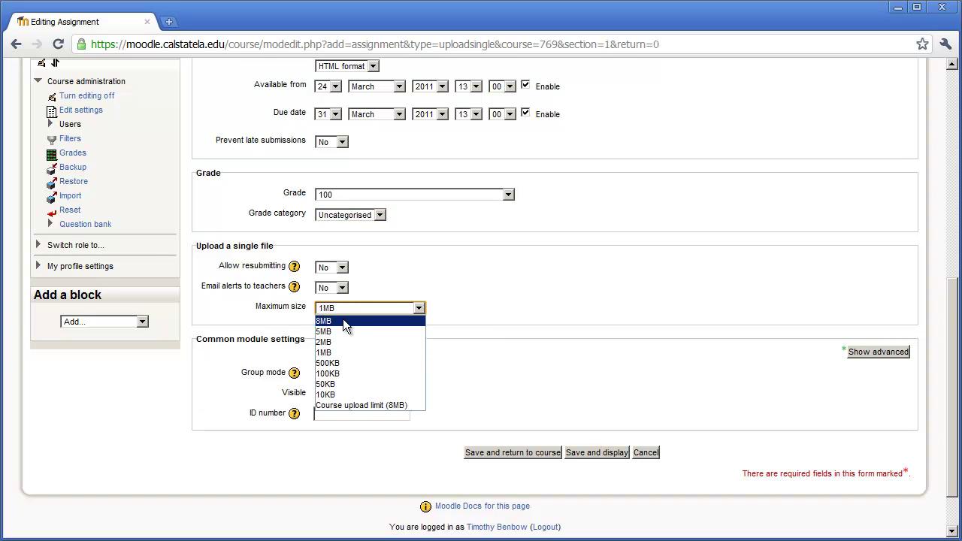
{"action": "left_click", "coordinate": [342, 318]}
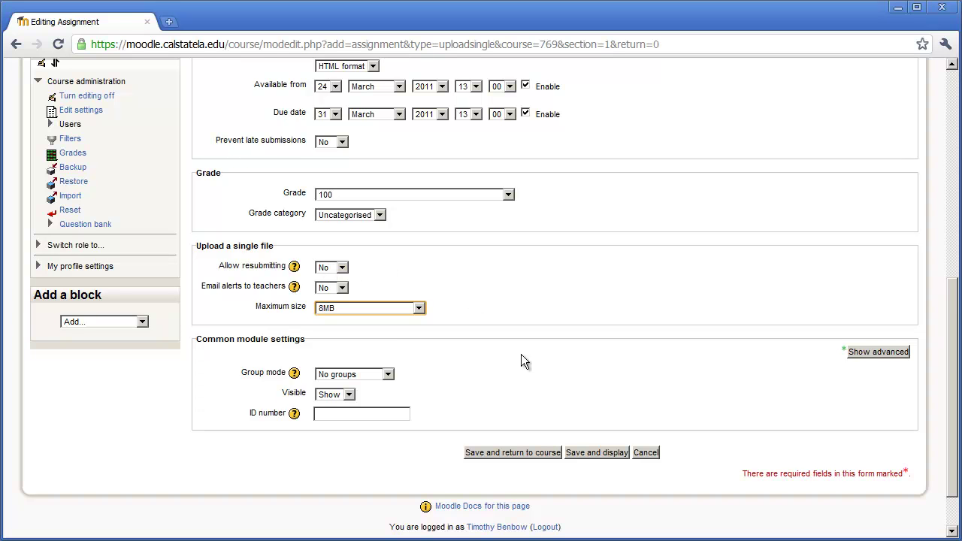
{"action": "left_click", "coordinate": [493, 455]}
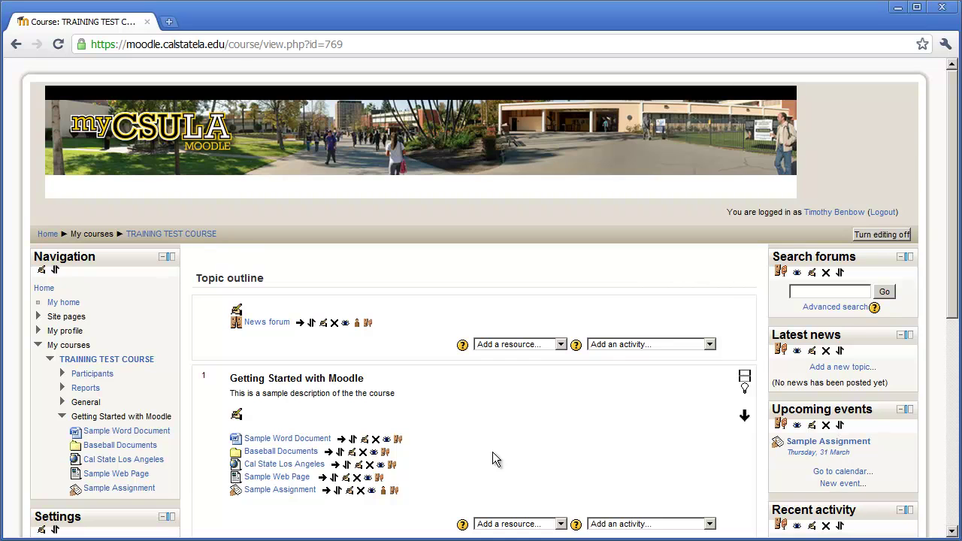
Turn off course editing, then preview the Sample Assignment page and return to the course page
{"action": "scroll", "coordinate": [493, 453], "scroll_direction": "down", "scroll_amount": 1}
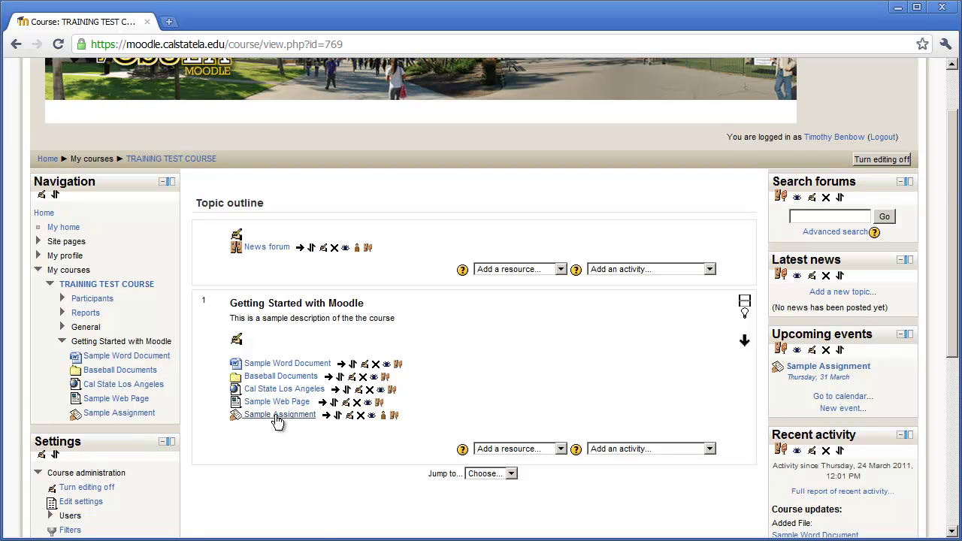
{"action": "left_click", "coordinate": [878, 160]}
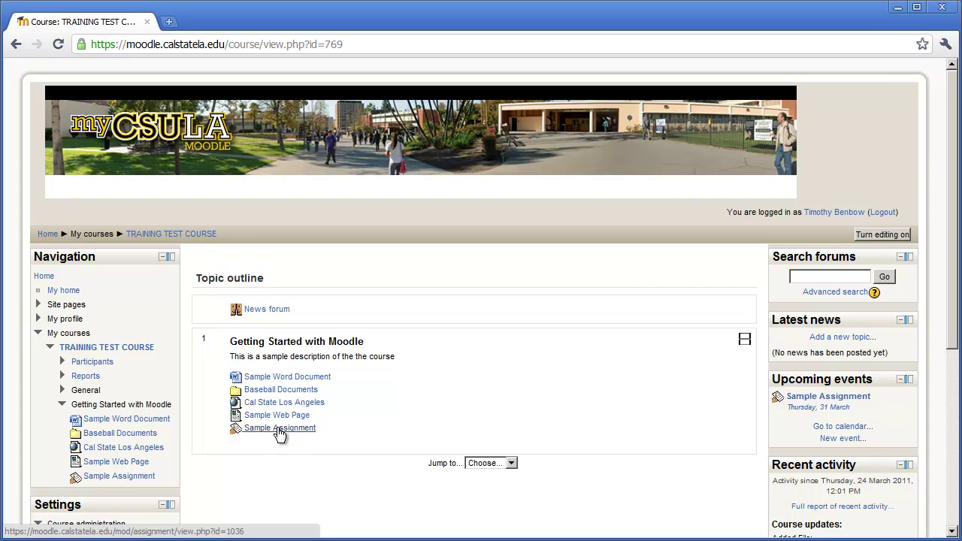
{"action": "left_click", "coordinate": [280, 428]}
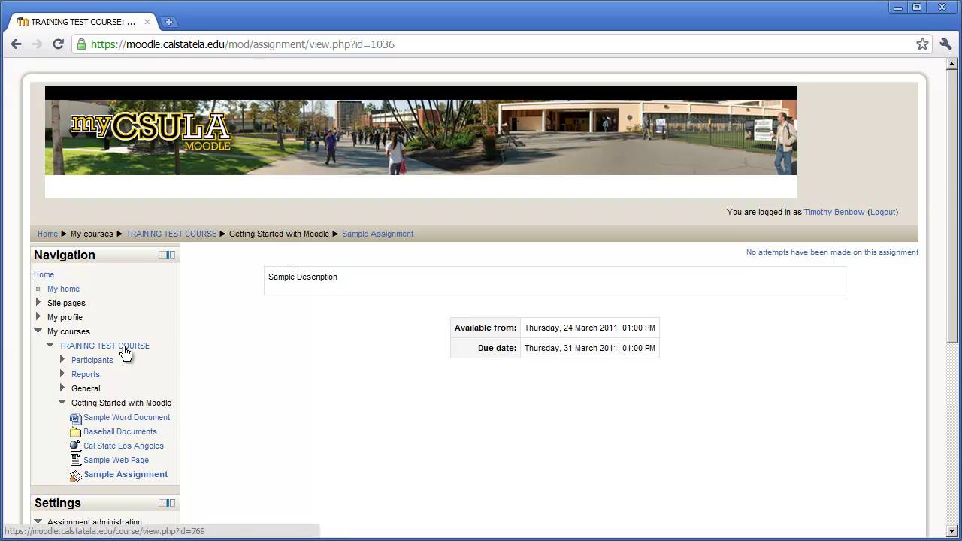
{"action": "left_click", "coordinate": [178, 235]}
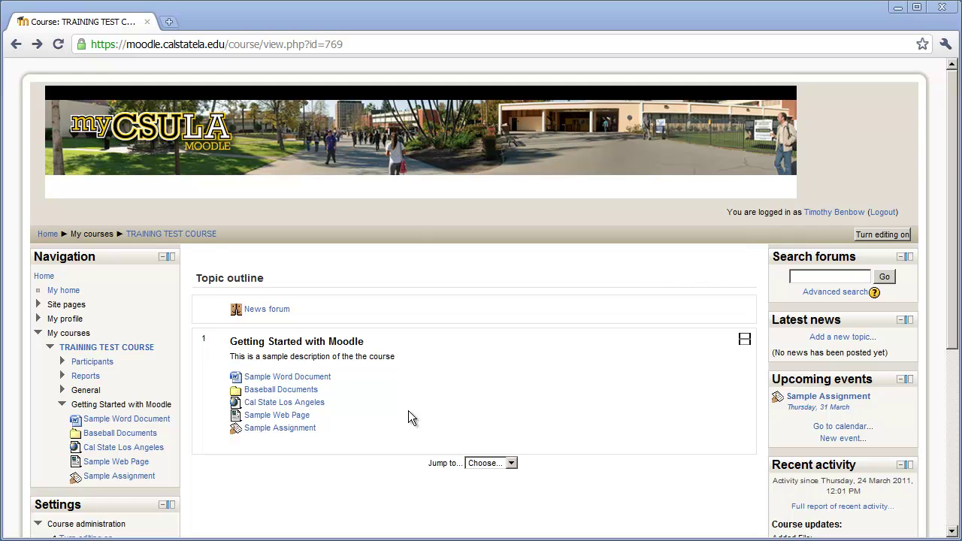
Rename the Exams grade category in the course gradebook as "Assignments" and save the change
{"action": "scroll", "coordinate": [361, 415], "scroll_direction": "down", "scroll_amount": 3}
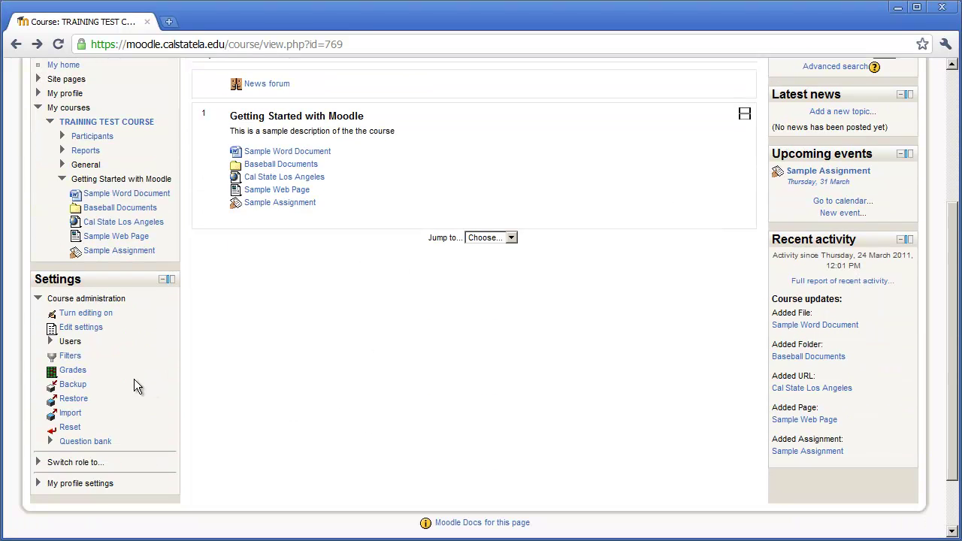
{"action": "left_click", "coordinate": [80, 372]}
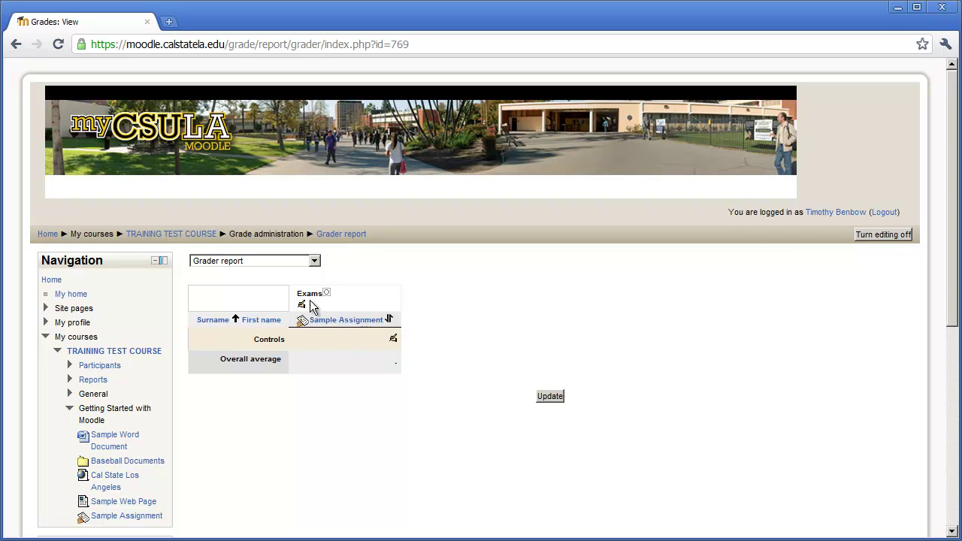
{"action": "left_click", "coordinate": [302, 307]}
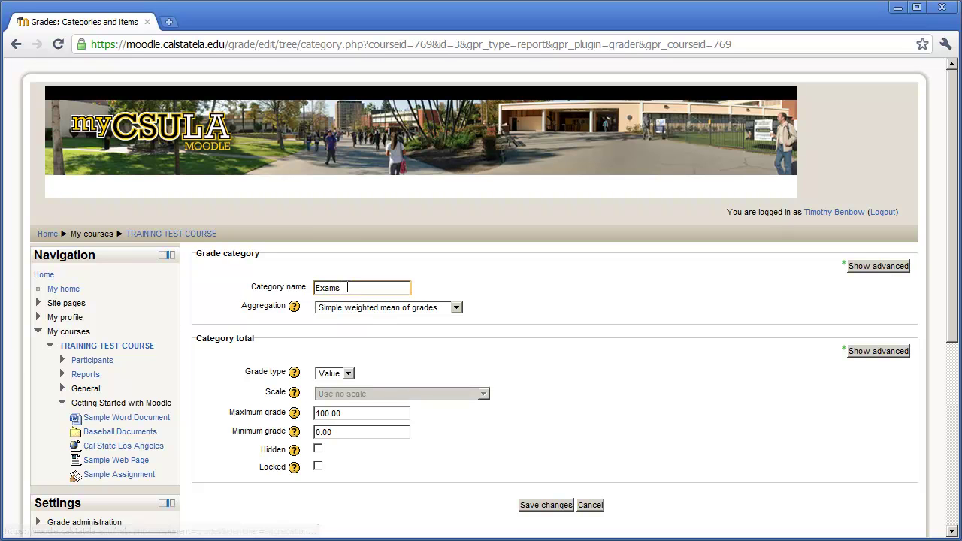
{"action": "type", "text": "Assignments"}
{"action": "left_click", "coordinate": [543, 511]}
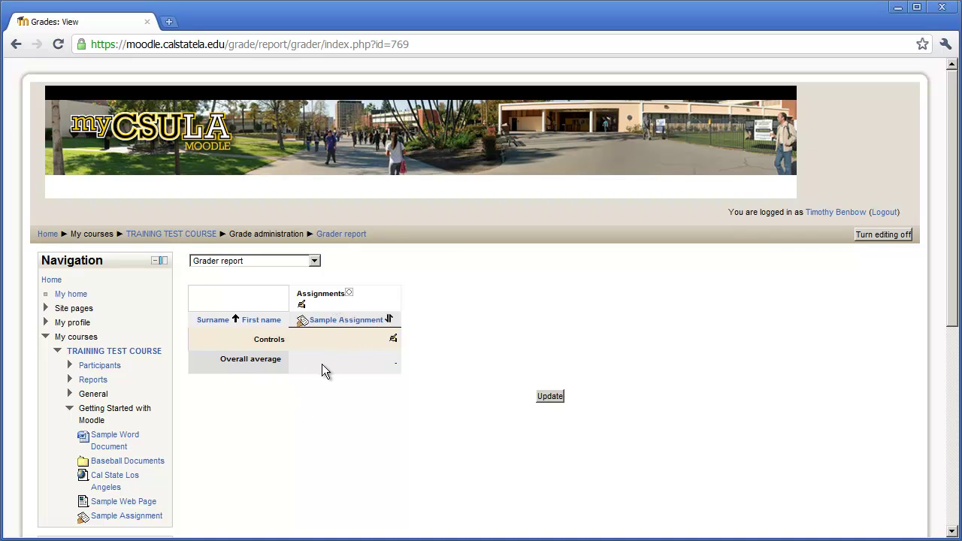
Open the Sample Assignment submissions from the grader report and bring up the listed student's grading form
{"action": "scroll", "coordinate": [481, 301], "scroll_direction": "down", "scroll_amount": 2}
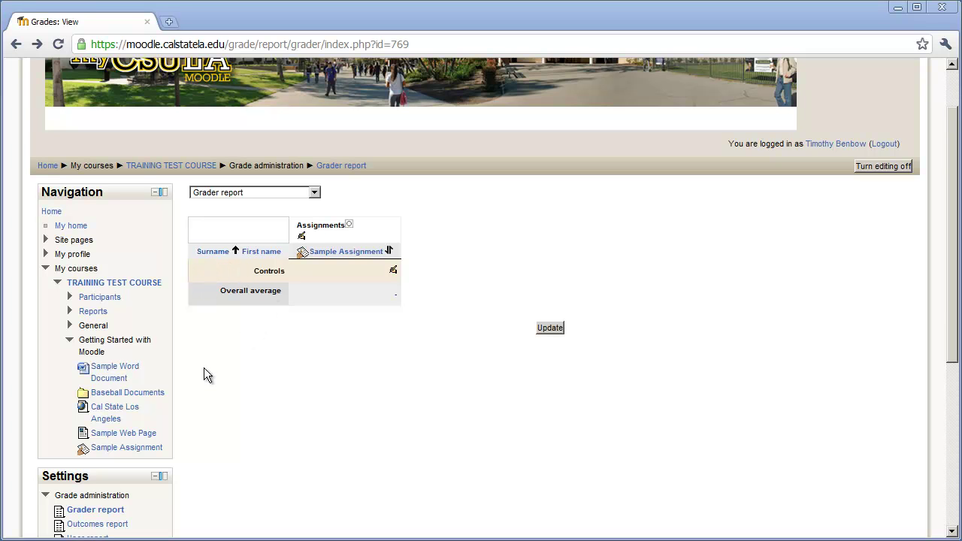
{"action": "left_click", "coordinate": [340, 253]}
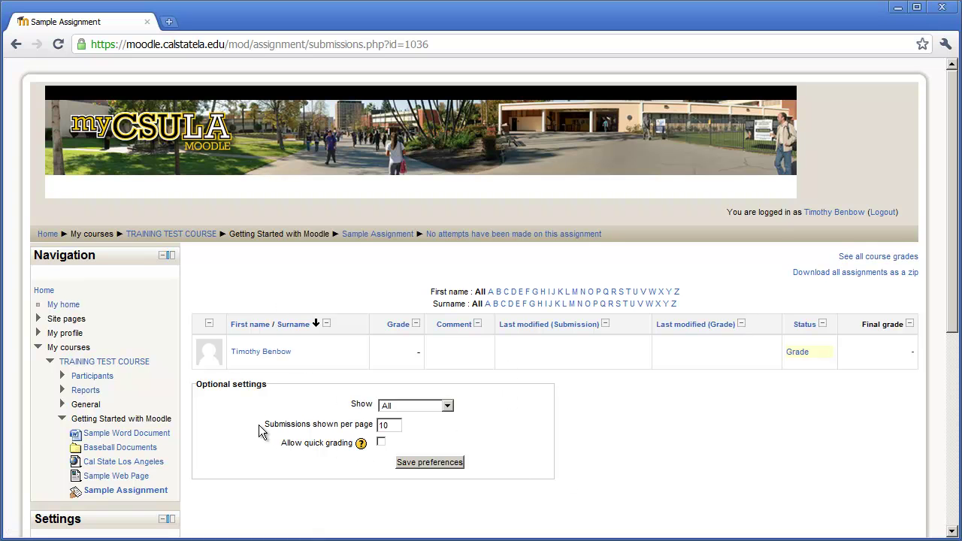
{"action": "scroll", "coordinate": [258, 425], "scroll_direction": "down", "scroll_amount": 3}
{"action": "scroll", "coordinate": [258, 425], "scroll_direction": "up", "scroll_amount": 2}
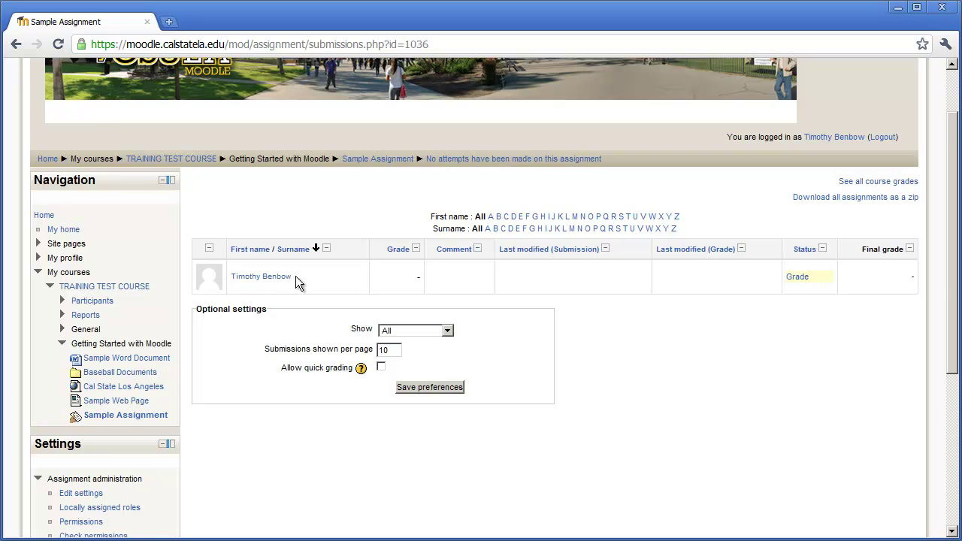
{"action": "left_click", "coordinate": [796, 277]}
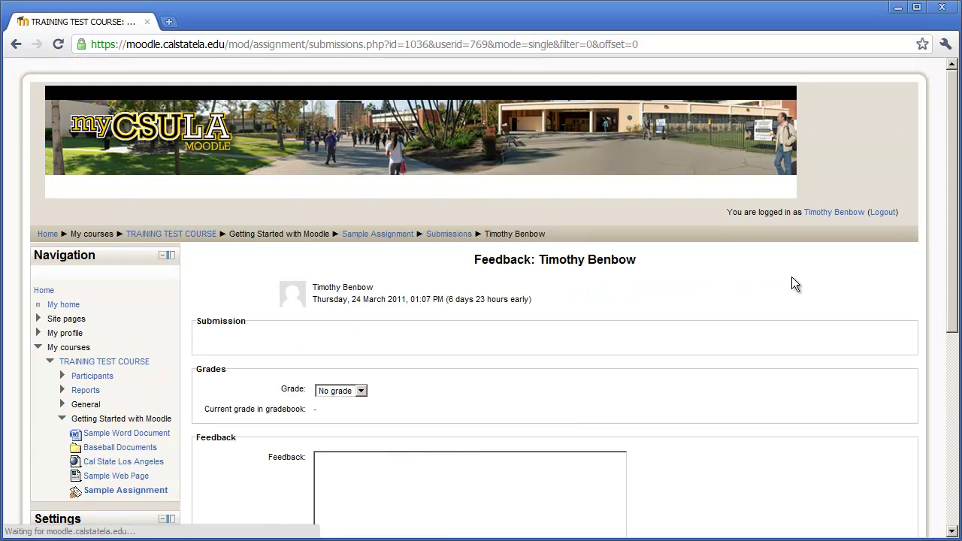
{"action": "left_click", "coordinate": [345, 391]}
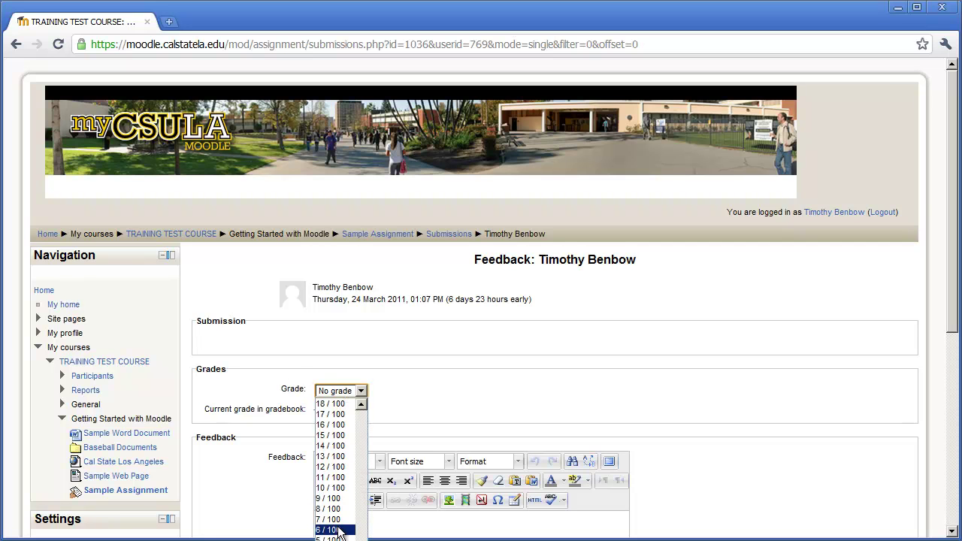
{"action": "scroll", "coordinate": [334, 497], "scroll_direction": "up", "scroll_amount": 20}
{"action": "scroll", "coordinate": [333, 492], "scroll_direction": "down", "scroll_amount": 20}
{"action": "scroll", "coordinate": [333, 493], "scroll_direction": "up", "scroll_amount": 20}
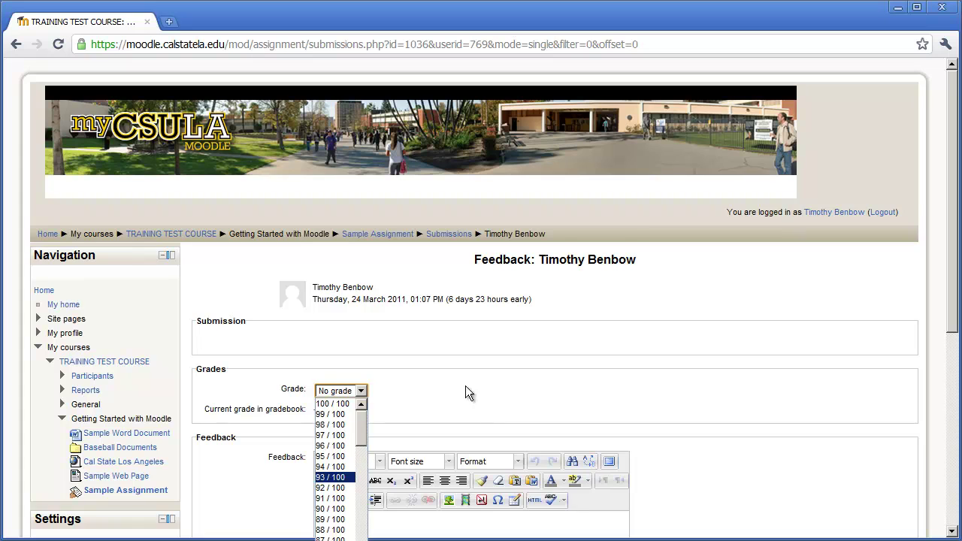
{"action": "scroll", "coordinate": [466, 386], "scroll_direction": "down", "scroll_amount": 3}
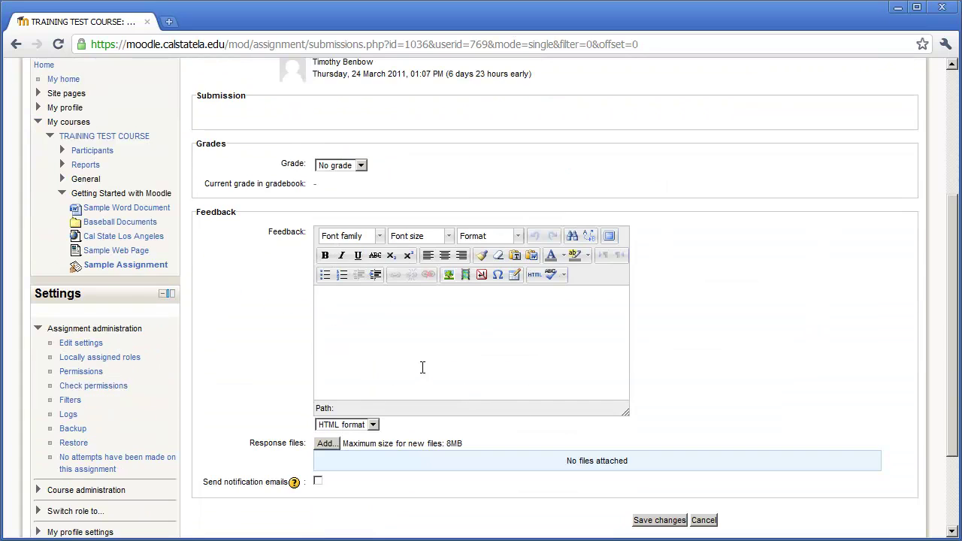
{"action": "scroll", "coordinate": [486, 403], "scroll_direction": "down", "scroll_amount": 1}
{"action": "left_click", "coordinate": [662, 443]}
Grade the student's Sample Assignment 94 / 100, save the feedback form, and save the submission list preferences
{"action": "left_click", "coordinate": [328, 391]}
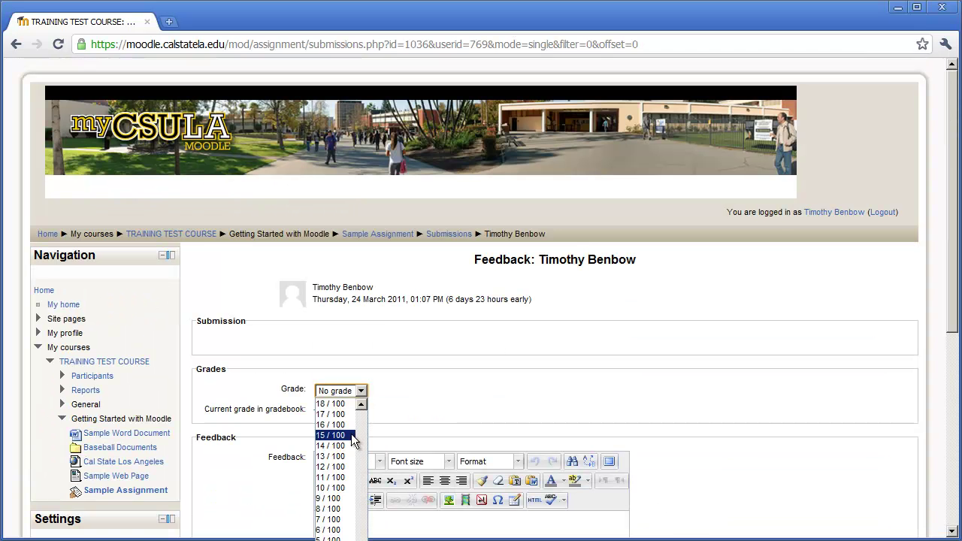
{"action": "scroll", "coordinate": [342, 485], "scroll_direction": "down", "scroll_amount": 1}
{"action": "scroll", "coordinate": [343, 485], "scroll_direction": "up", "scroll_amount": 1}
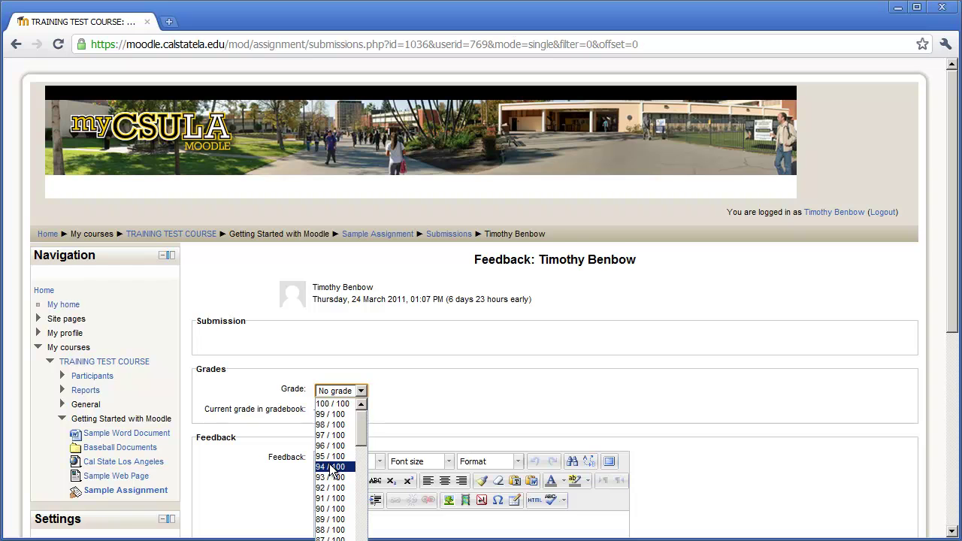
{"action": "left_click", "coordinate": [339, 465]}
{"action": "scroll", "coordinate": [623, 402], "scroll_direction": "down", "scroll_amount": 1}
{"action": "scroll", "coordinate": [624, 400], "scroll_direction": "down", "scroll_amount": 3}
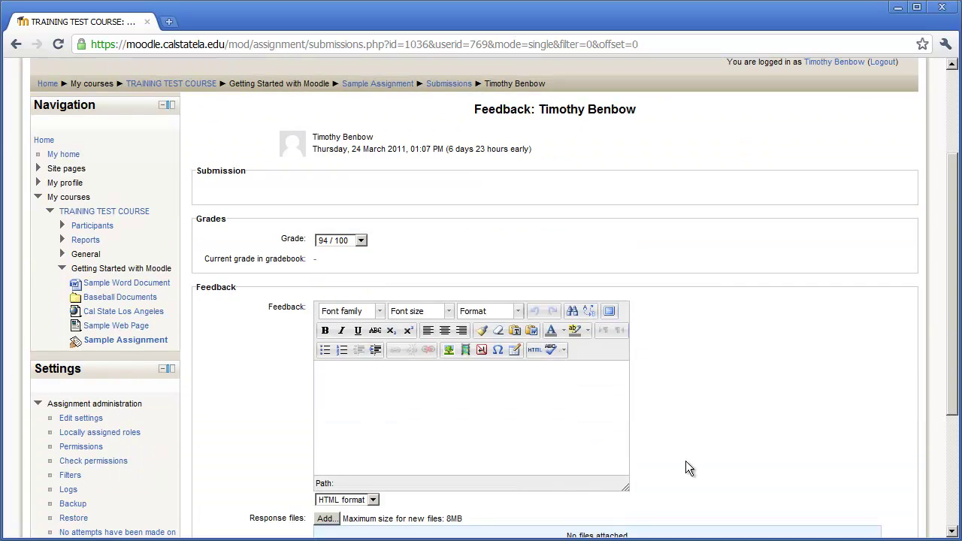
{"action": "left_click", "coordinate": [657, 445]}
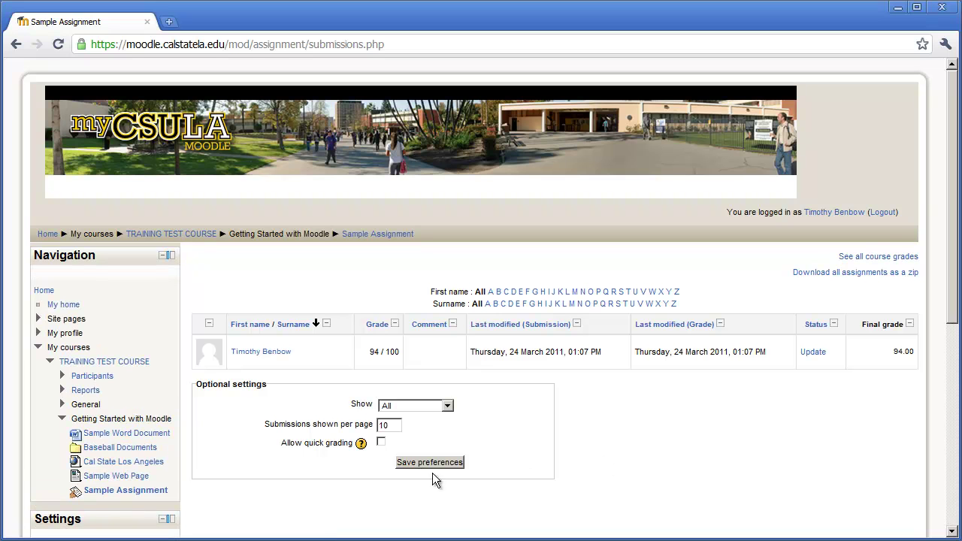
{"action": "left_click", "coordinate": [415, 463]}
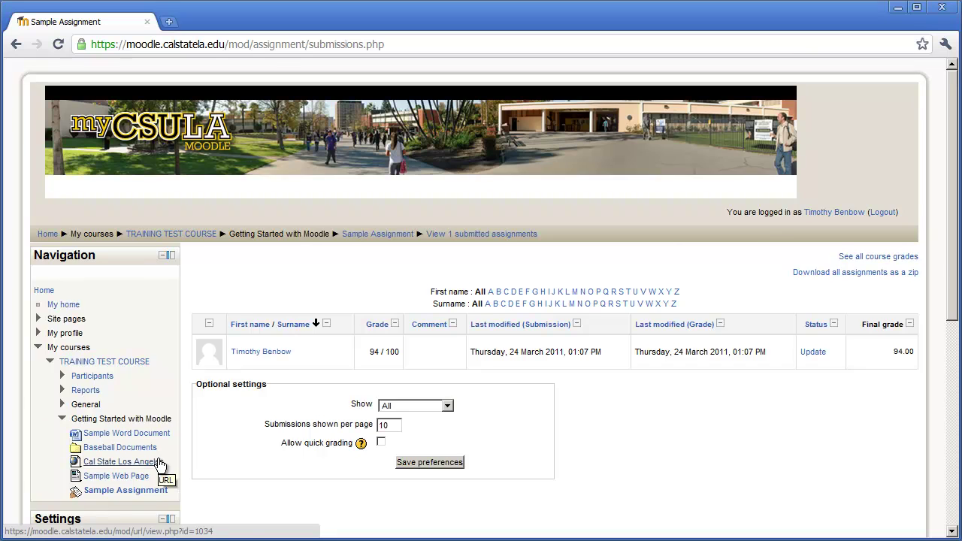
{"action": "scroll", "coordinate": [161, 464], "scroll_direction": "down", "scroll_amount": 2}
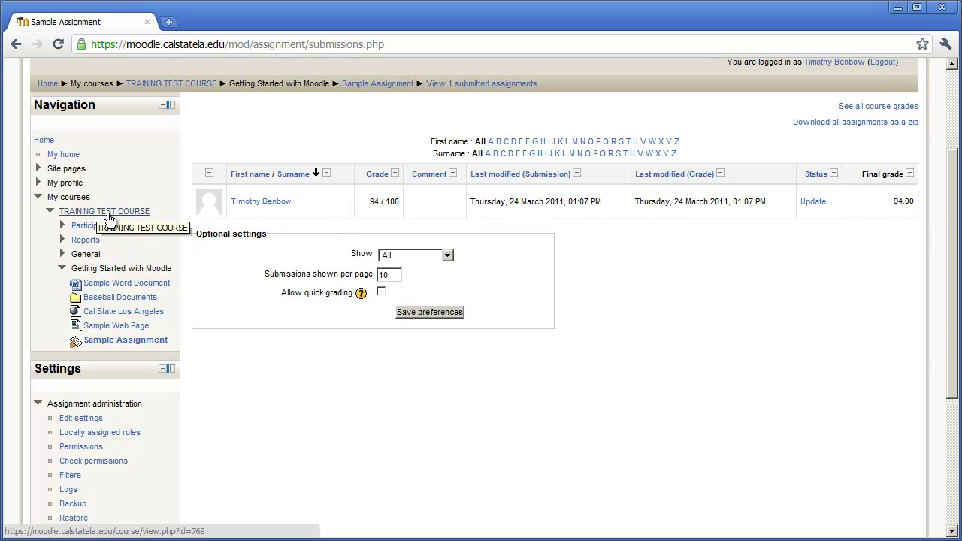
Return to the TRAINING TEST COURSE main page and start a backup of the course
{"action": "scroll", "coordinate": [168, 232], "scroll_direction": "up", "scroll_amount": 1}
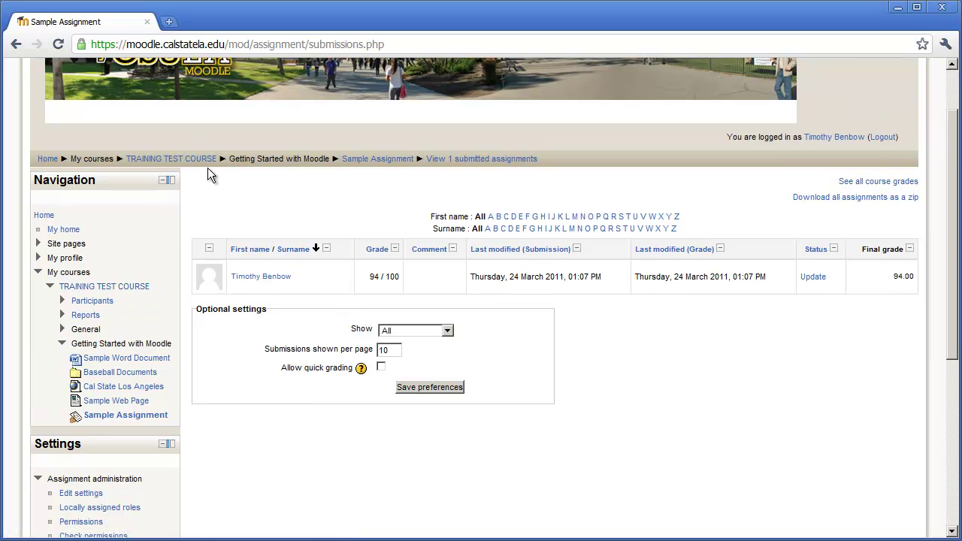
{"action": "left_click", "coordinate": [120, 290]}
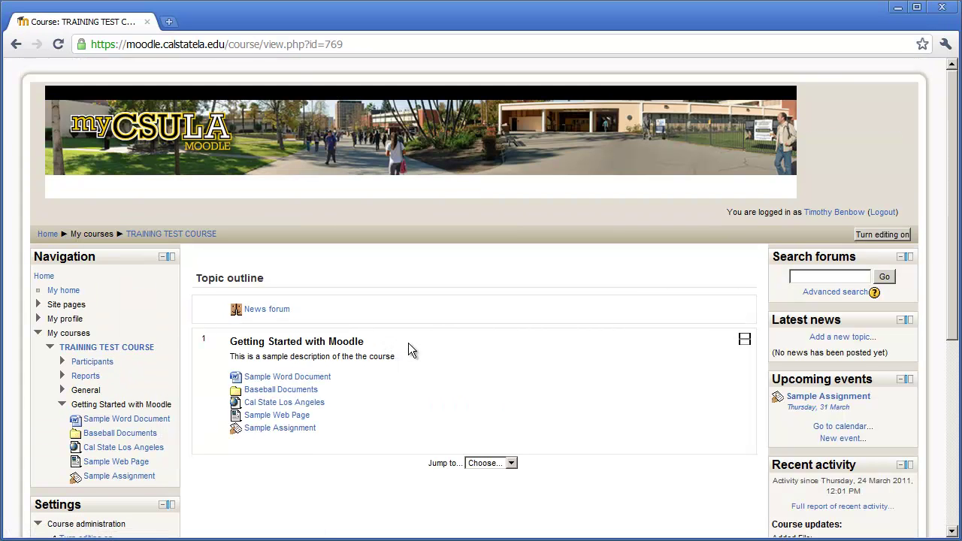
{"action": "scroll", "coordinate": [410, 348], "scroll_direction": "down", "scroll_amount": 3}
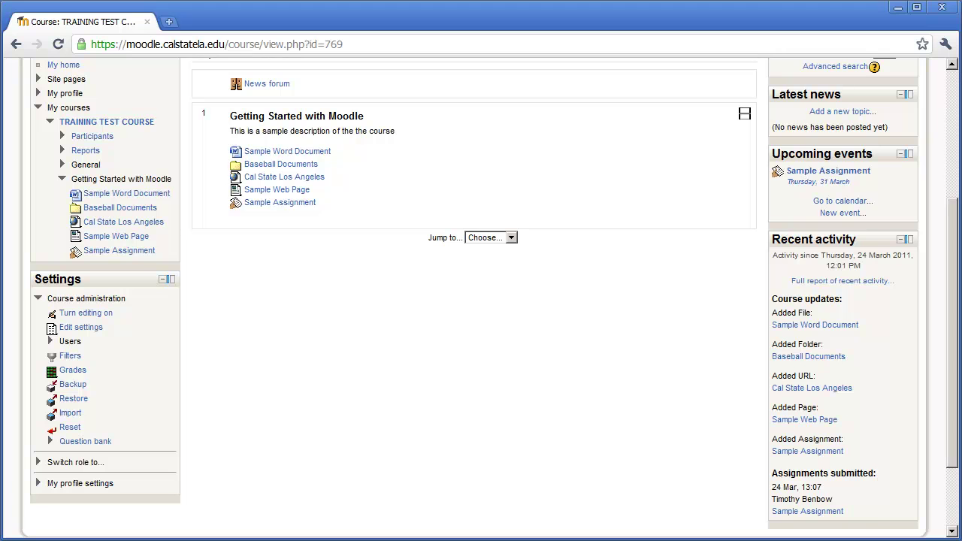
{"action": "scroll", "coordinate": [481, 301], "scroll_direction": "up", "scroll_amount": 3}
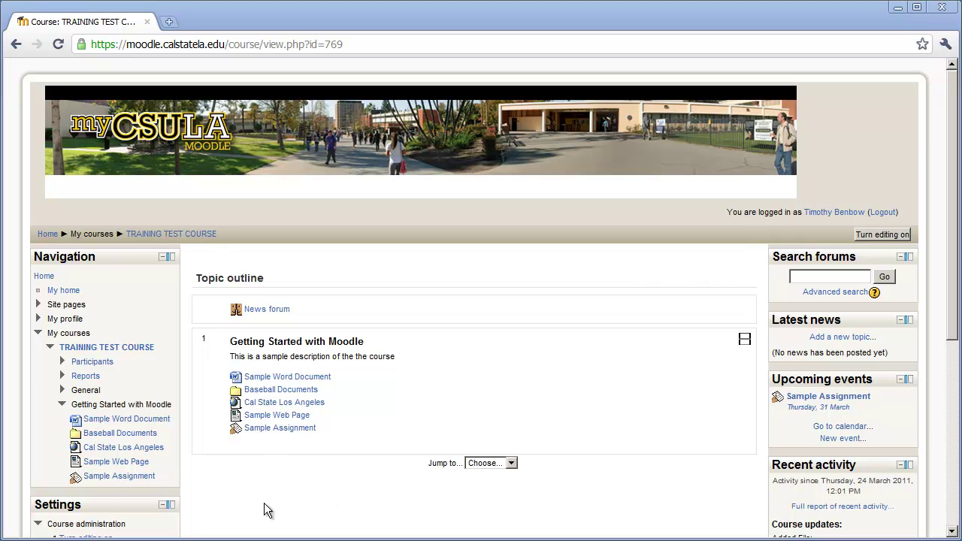
{"action": "scroll", "coordinate": [206, 459], "scroll_direction": "down", "scroll_amount": 3}
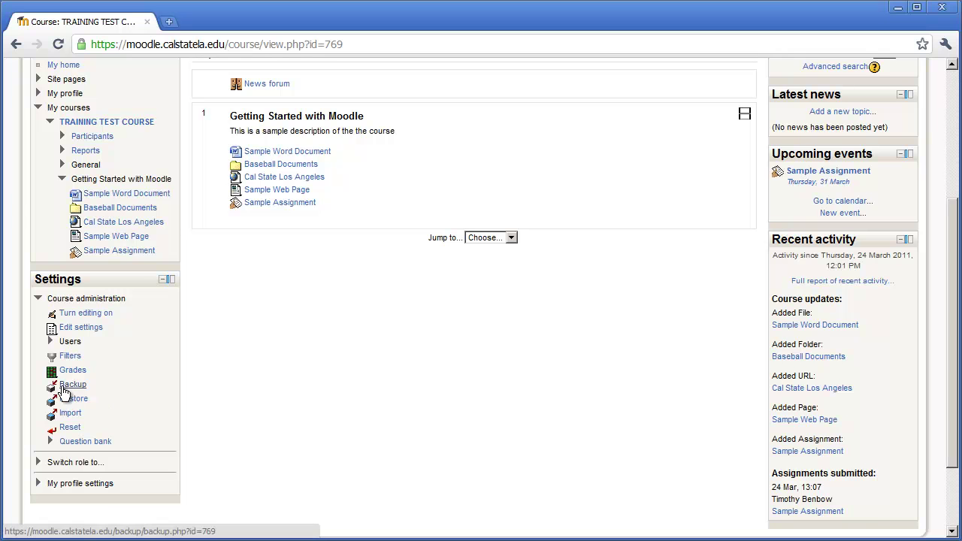
{"action": "left_click", "coordinate": [69, 387]}
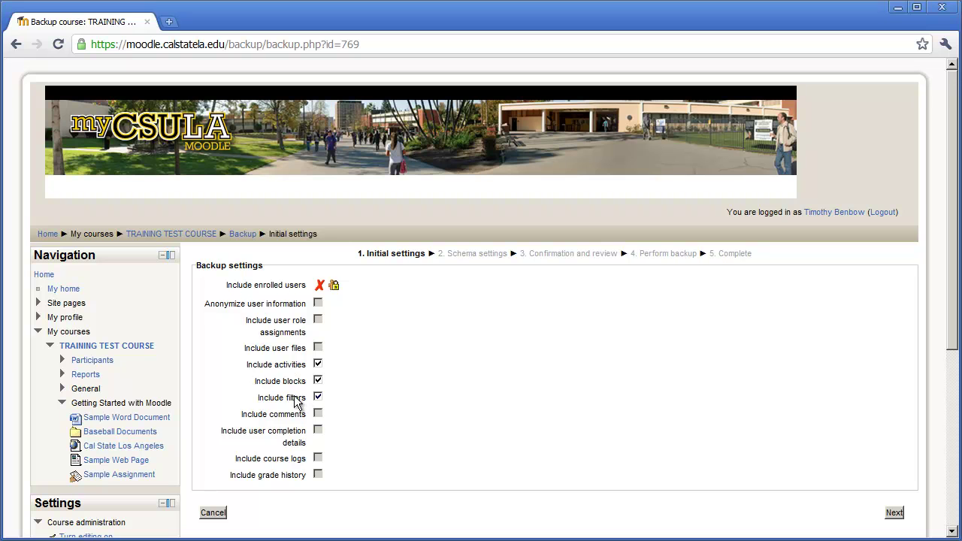
Accept the default initial backup settings and keep all topics and activities included, proceeding to the confirmation and review stage
{"action": "left_click", "coordinate": [895, 514]}
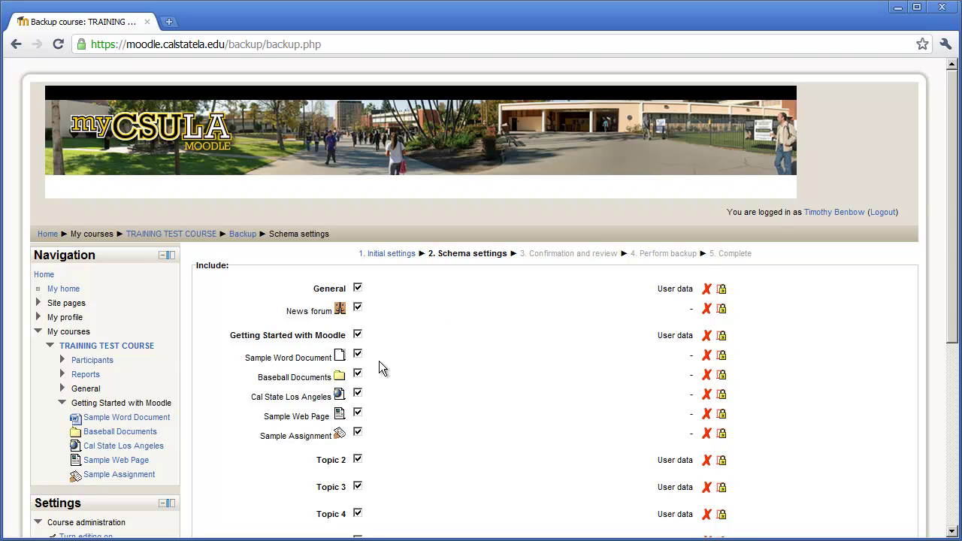
{"action": "scroll", "coordinate": [380, 362], "scroll_direction": "down", "scroll_amount": 3}
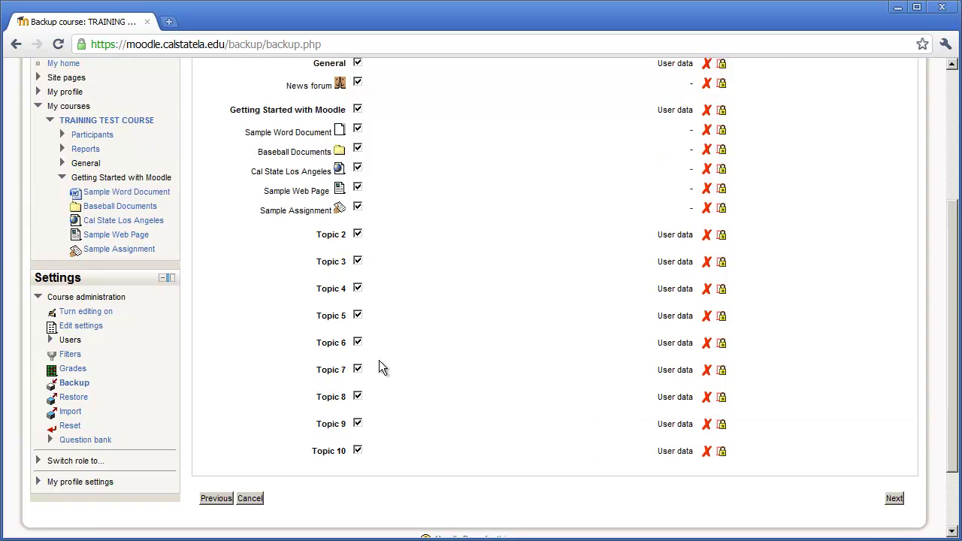
{"action": "scroll", "coordinate": [380, 362], "scroll_direction": "down", "scroll_amount": 1}
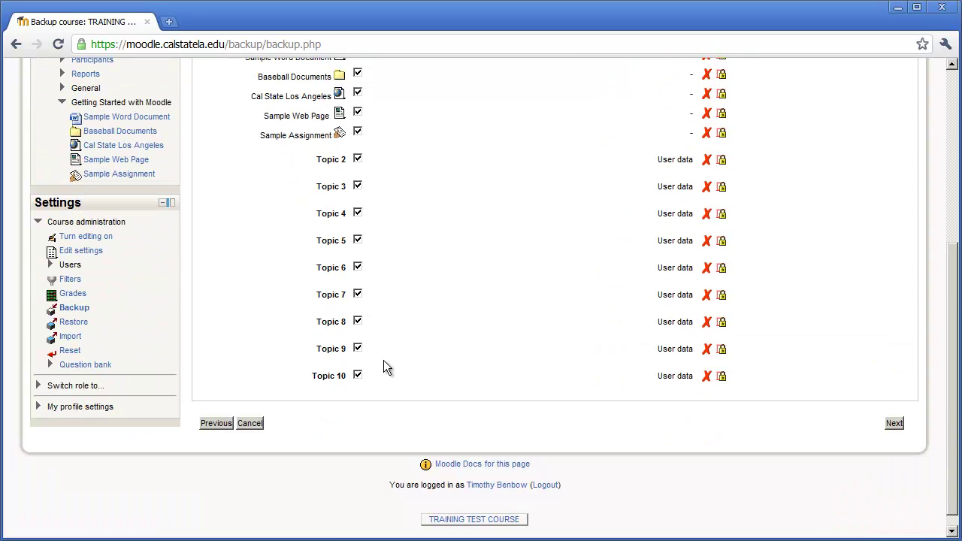
{"action": "left_click", "coordinate": [893, 424]}
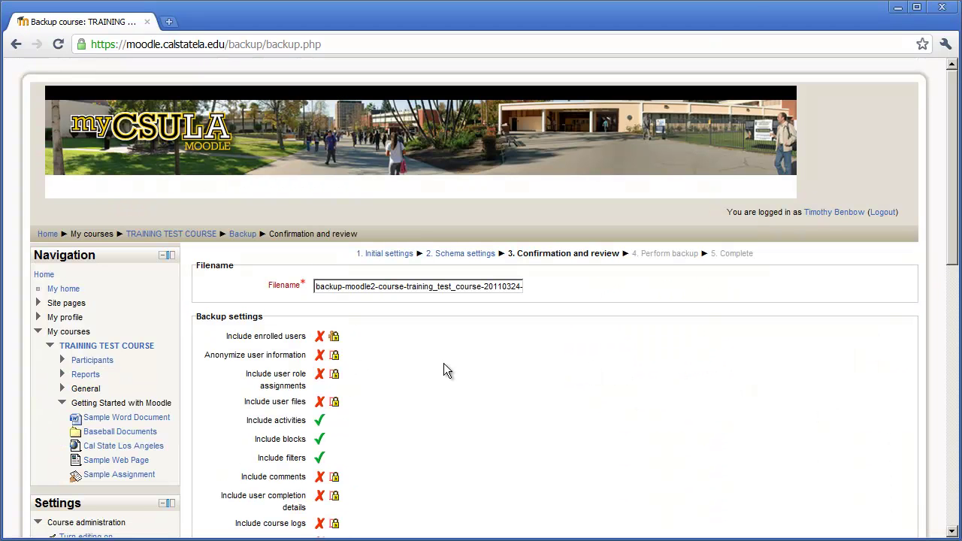
Review the backup settings and included items, perform the backup under the default filename, and continue to the restore page
{"action": "scroll", "coordinate": [443, 365], "scroll_direction": "down", "scroll_amount": 6}
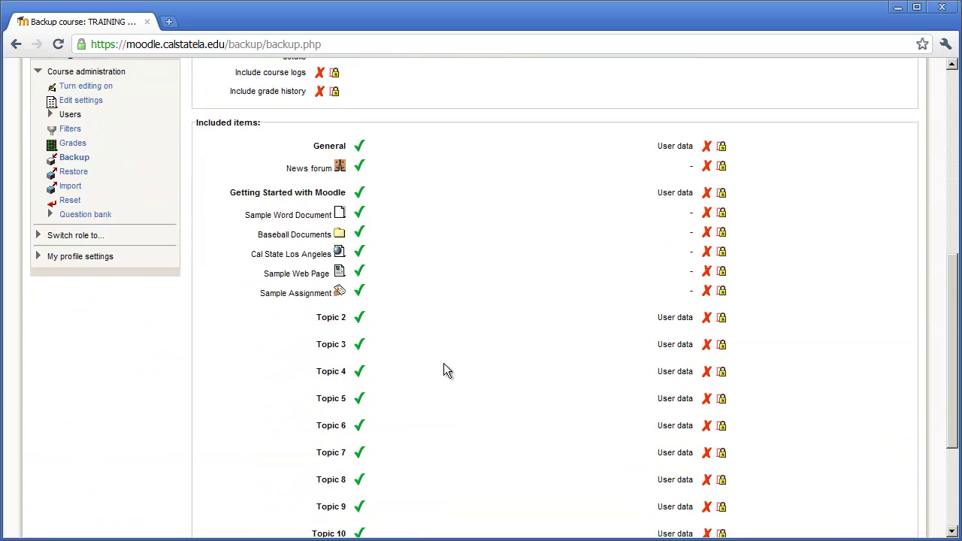
{"action": "scroll", "coordinate": [444, 370], "scroll_direction": "down", "scroll_amount": 2}
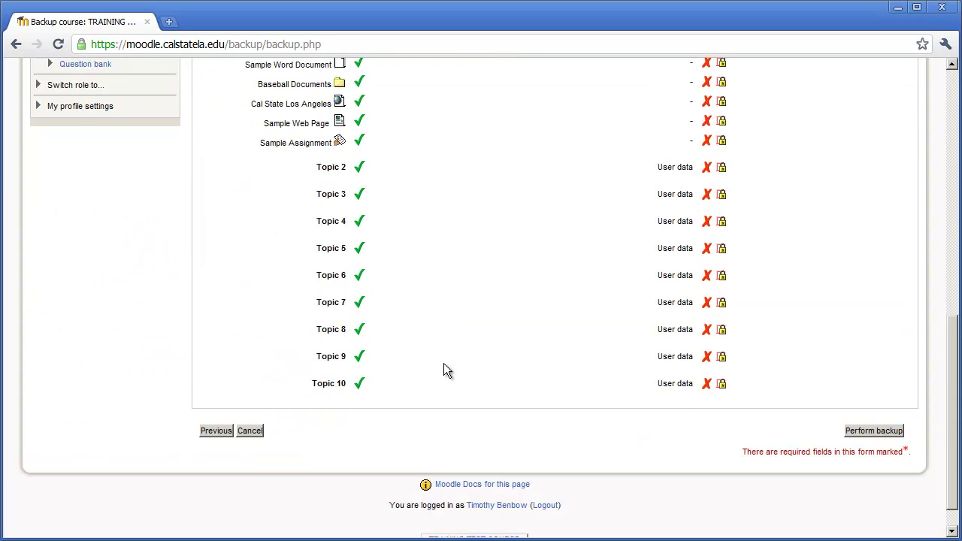
{"action": "scroll", "coordinate": [521, 329], "scroll_direction": "up", "scroll_amount": 6}
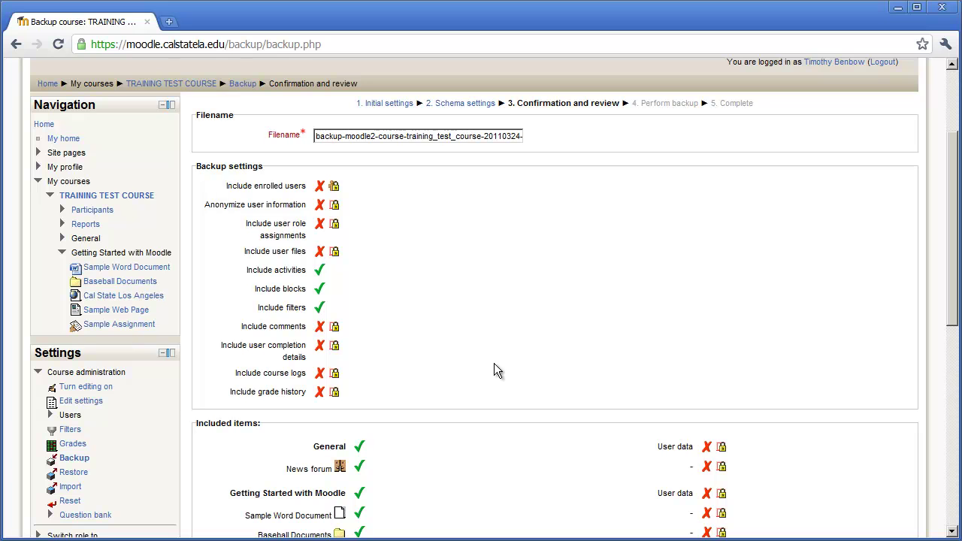
{"action": "scroll", "coordinate": [495, 368], "scroll_direction": "down", "scroll_amount": 6}
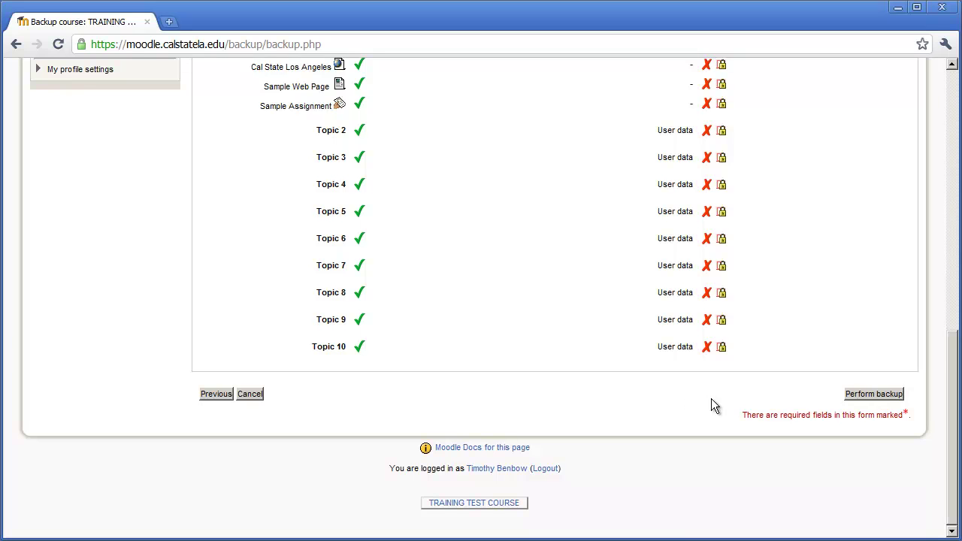
{"action": "left_click", "coordinate": [879, 395]}
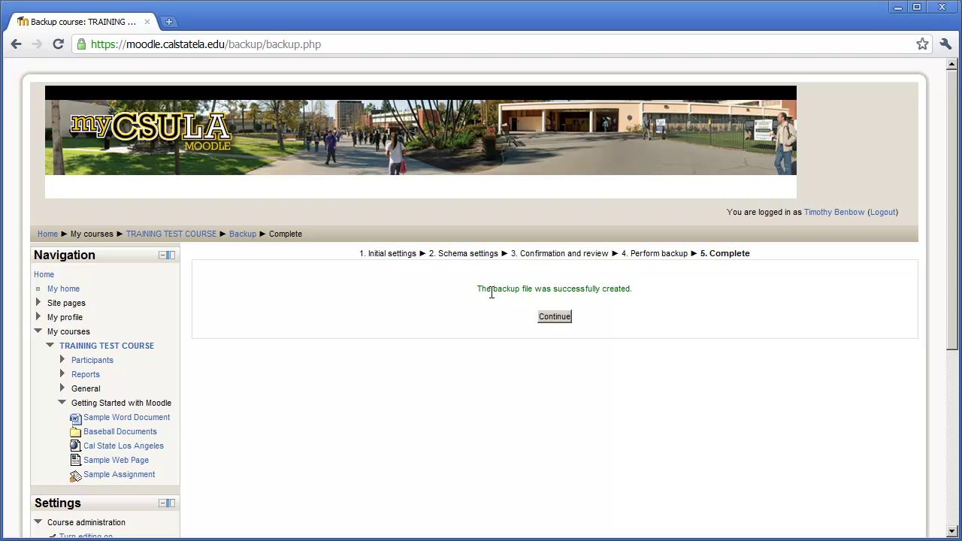
{"action": "left_click", "coordinate": [554, 316]}
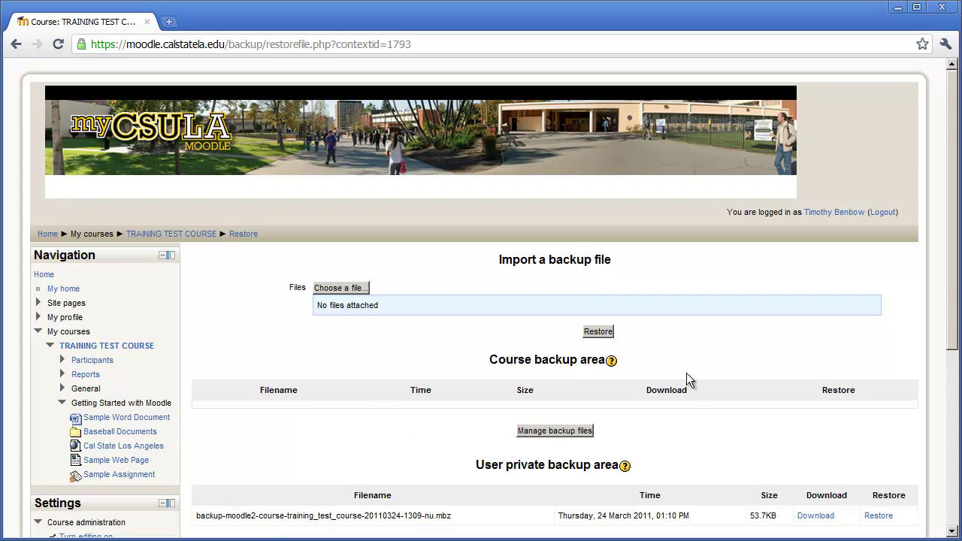
Look over the course and user private backup areas, and go back to the TRAINING TEST COURSE page
{"action": "scroll", "coordinate": [682, 448], "scroll_direction": "down", "scroll_amount": 3}
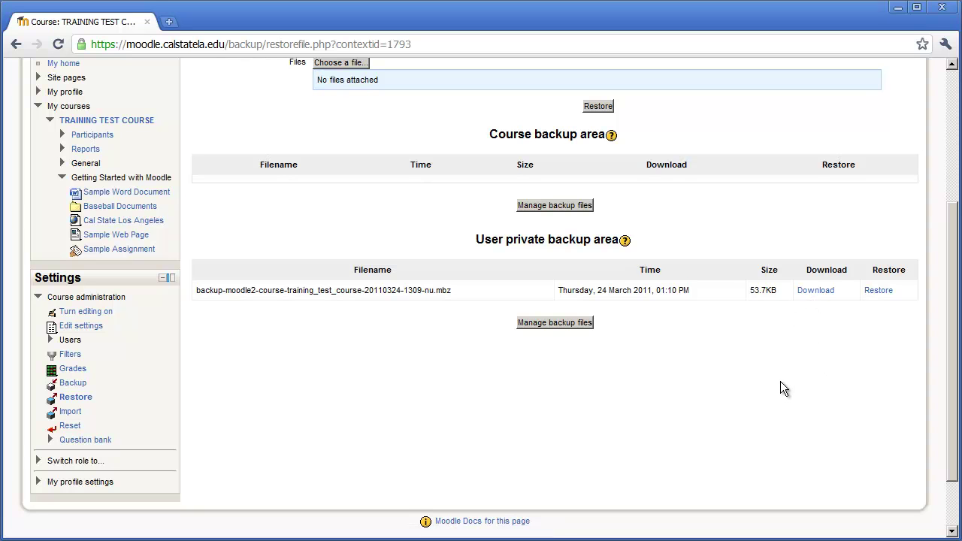
{"action": "scroll", "coordinate": [781, 382], "scroll_direction": "up", "scroll_amount": 3}
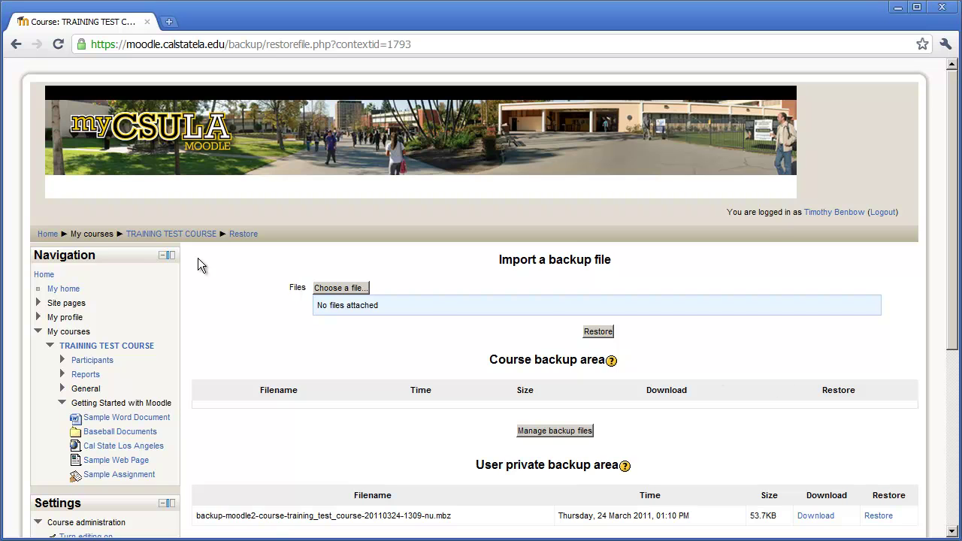
{"action": "left_click", "coordinate": [98, 347]}
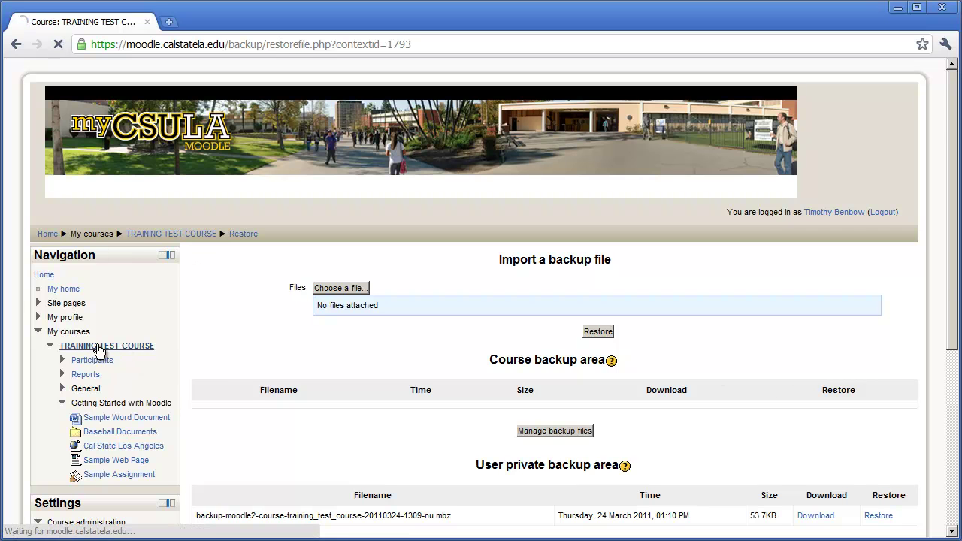